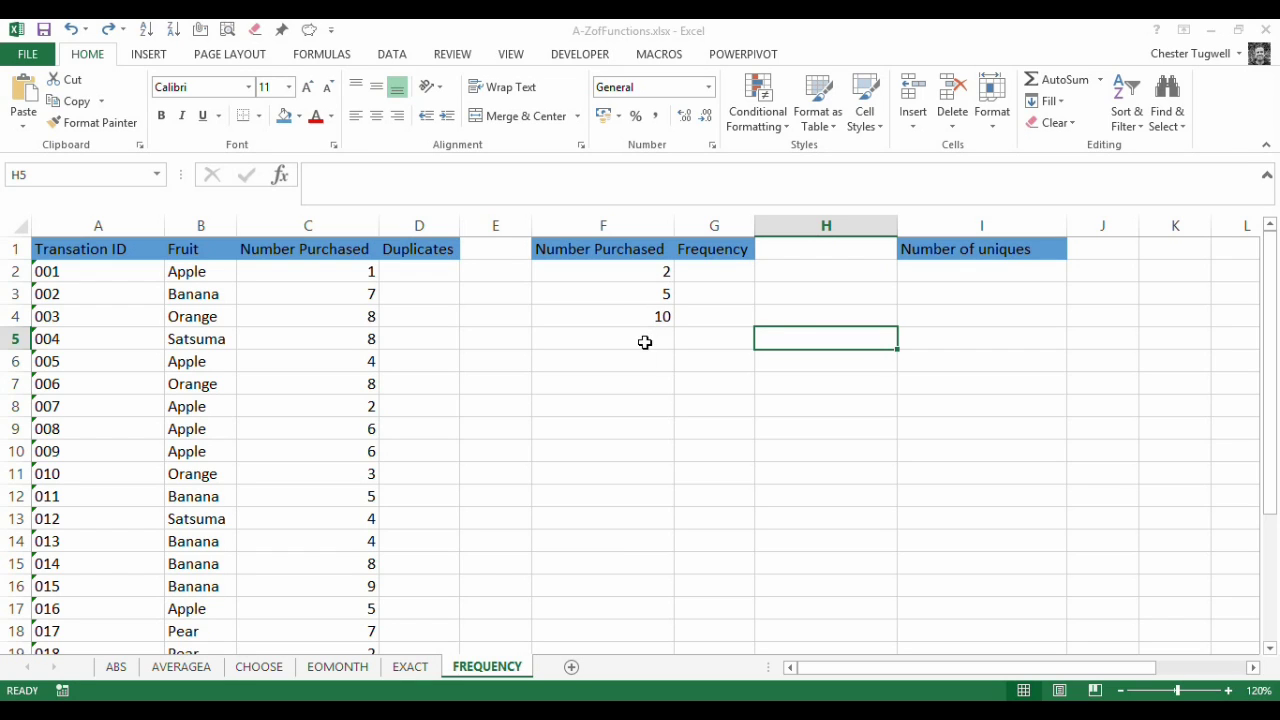
Step: Enter =FREQUENCY(C2:C25,F2:F4) as an array formula across G2:G5 in the Frequency column
{"action": "left_click", "coordinate": [712, 270]}
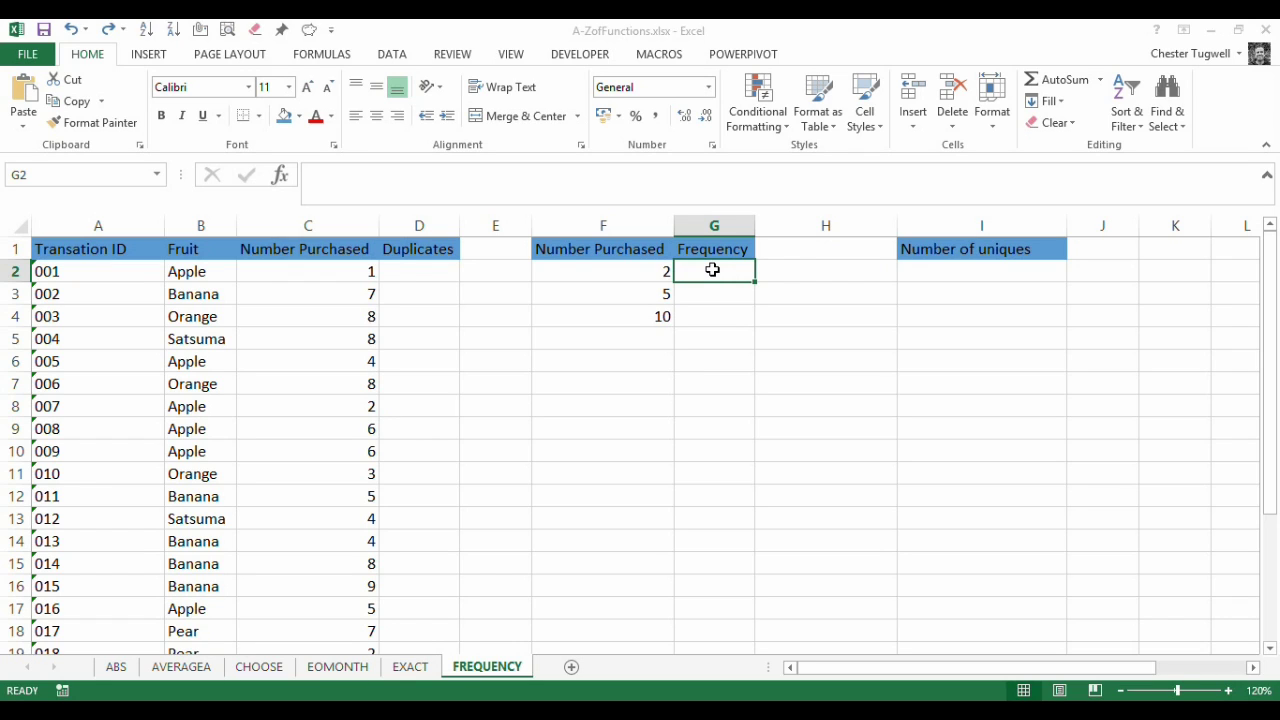
{"action": "left_click_drag", "start_coordinate": [712, 270], "coordinate": [711, 337]}
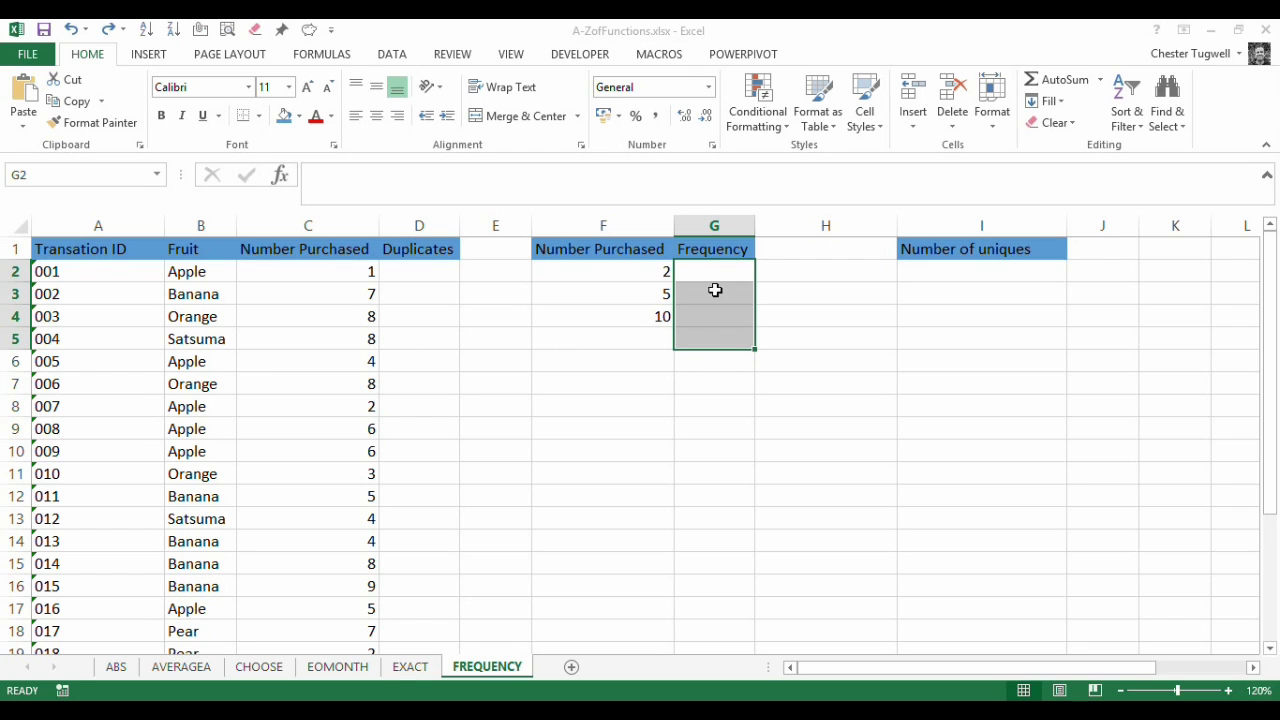
{"action": "type", "text": "=fre"}
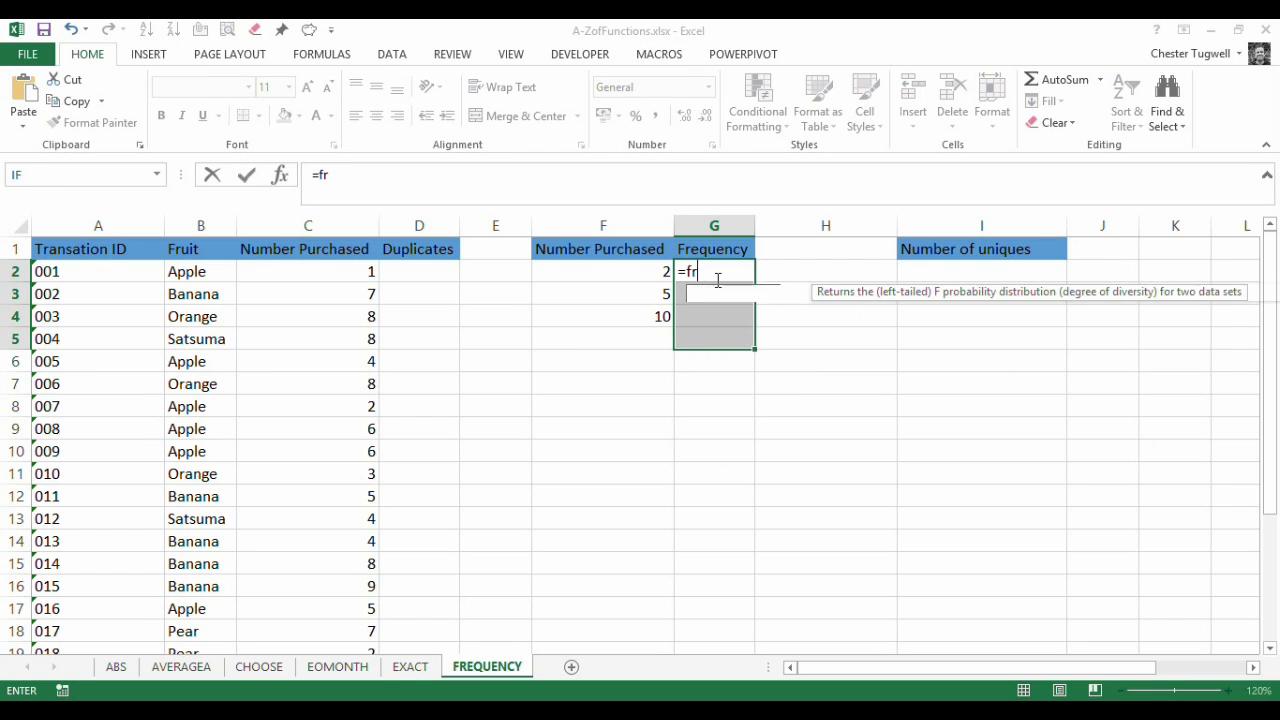
{"action": "double_click", "coordinate": [727, 297]}
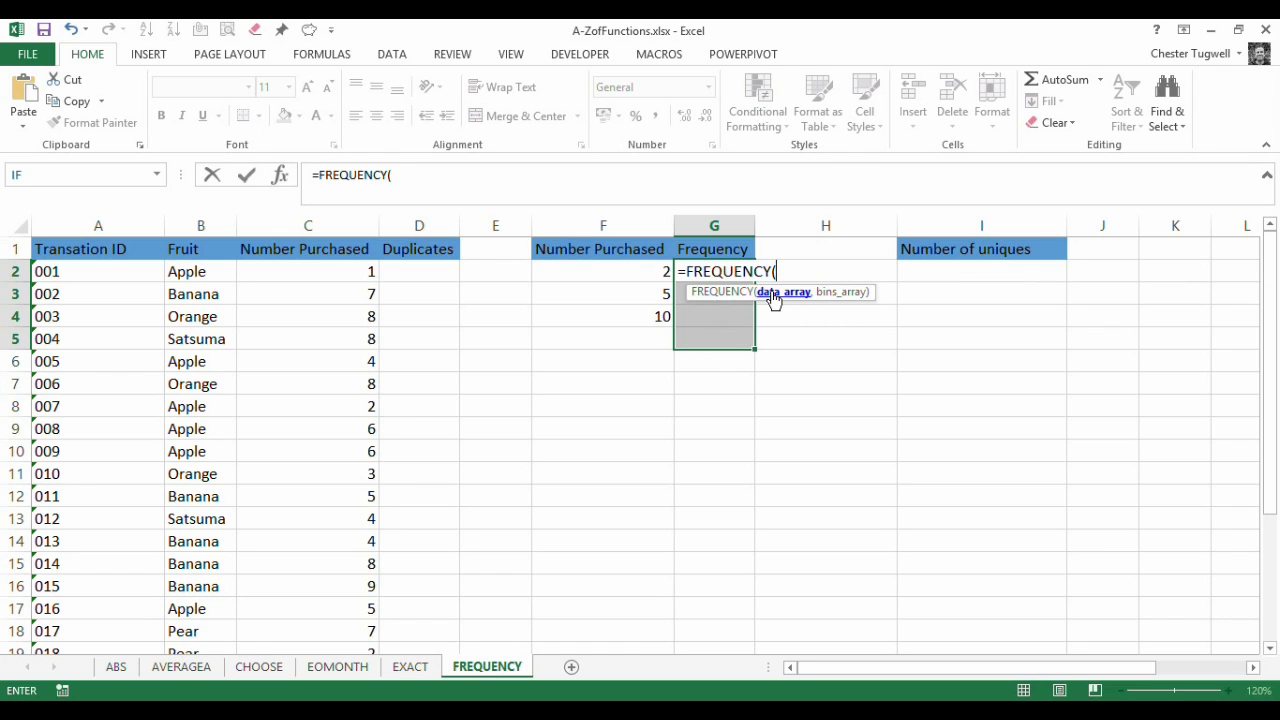
{"action": "left_click", "coordinate": [338, 268]}
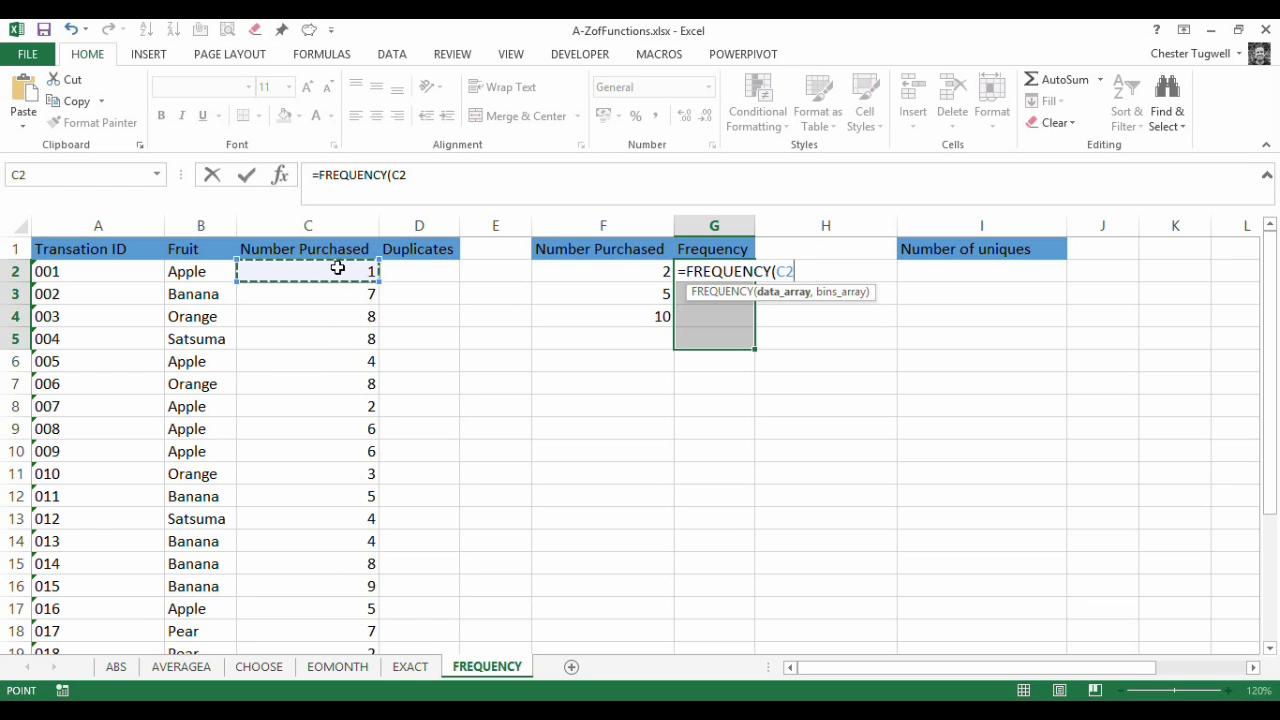
{"action": "key", "text": "ctrl+shift+Down"}
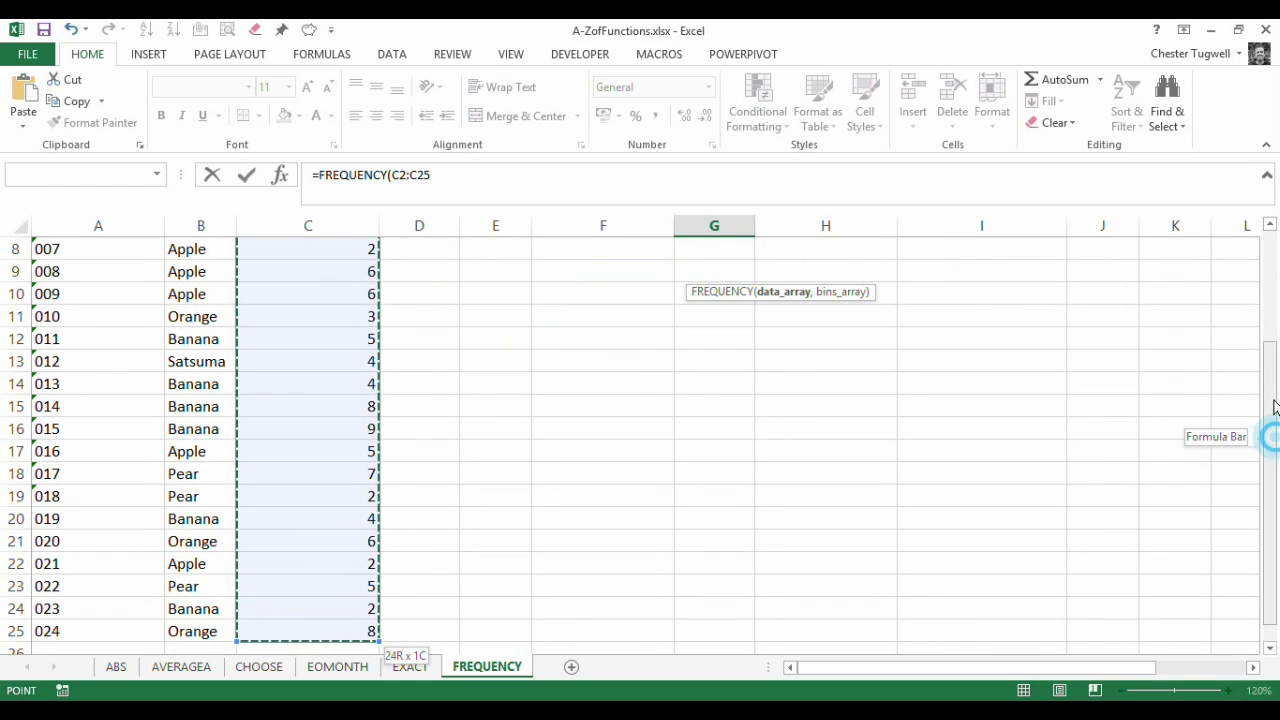
{"action": "left_click_drag", "start_coordinate": [1274, 405], "coordinate": [1271, 277]}
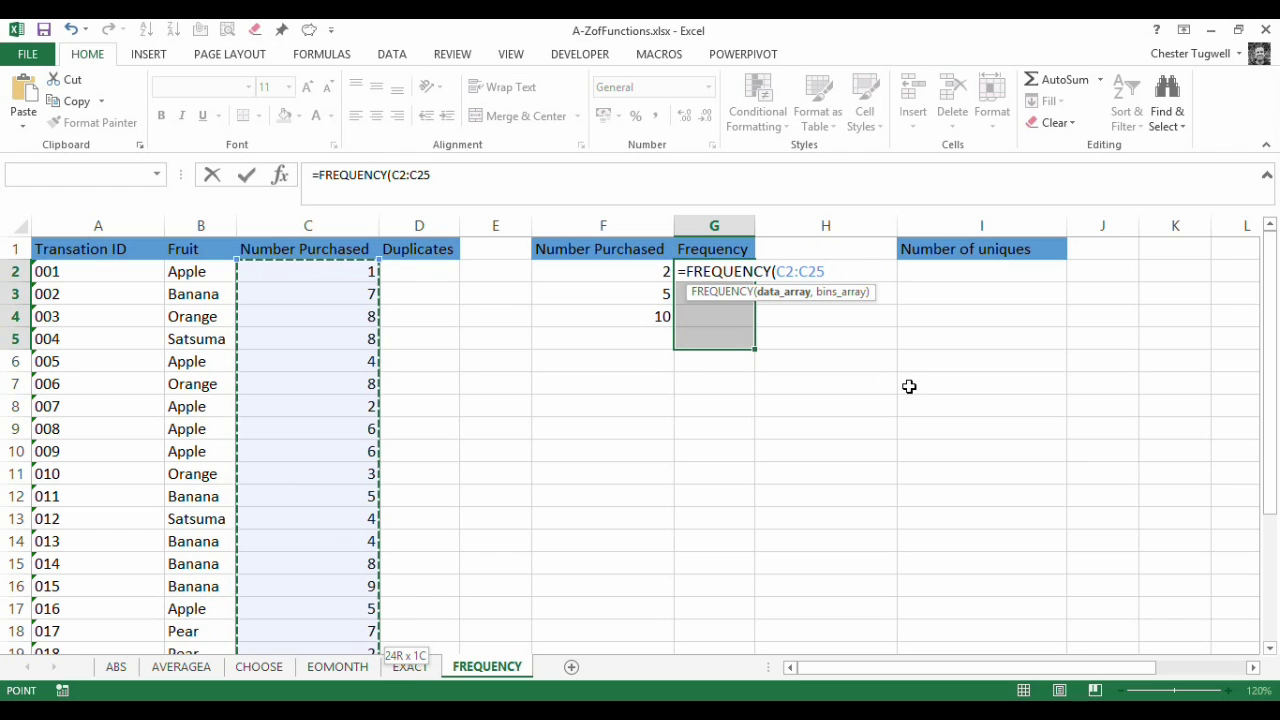
{"action": "type", "text": ","}
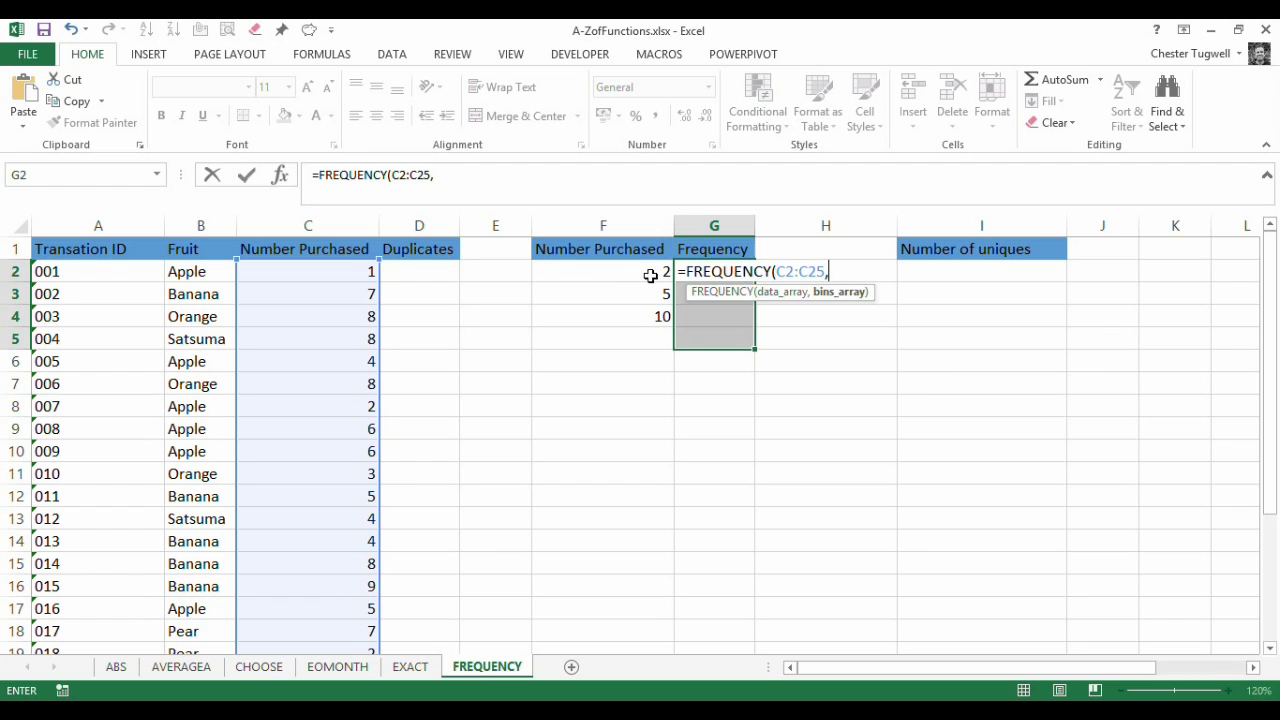
{"action": "left_click_drag", "start_coordinate": [651, 270], "coordinate": [652, 307]}
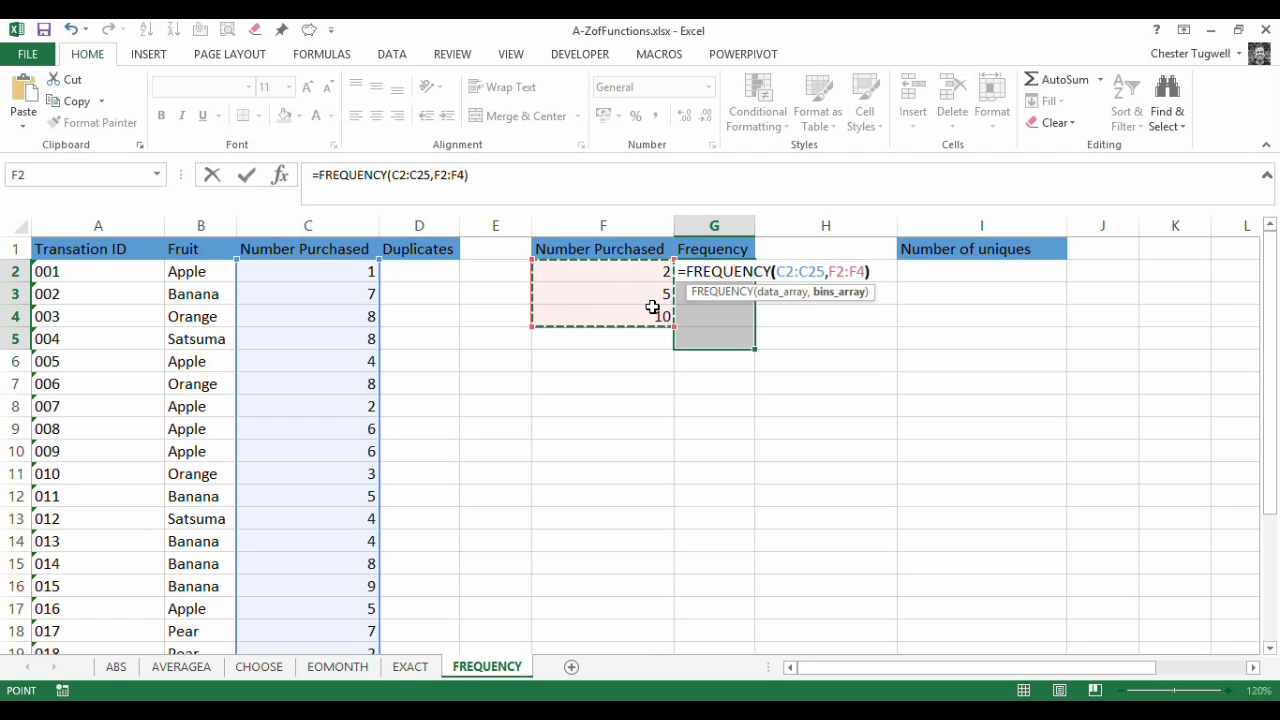
{"action": "type", "text": ")"}
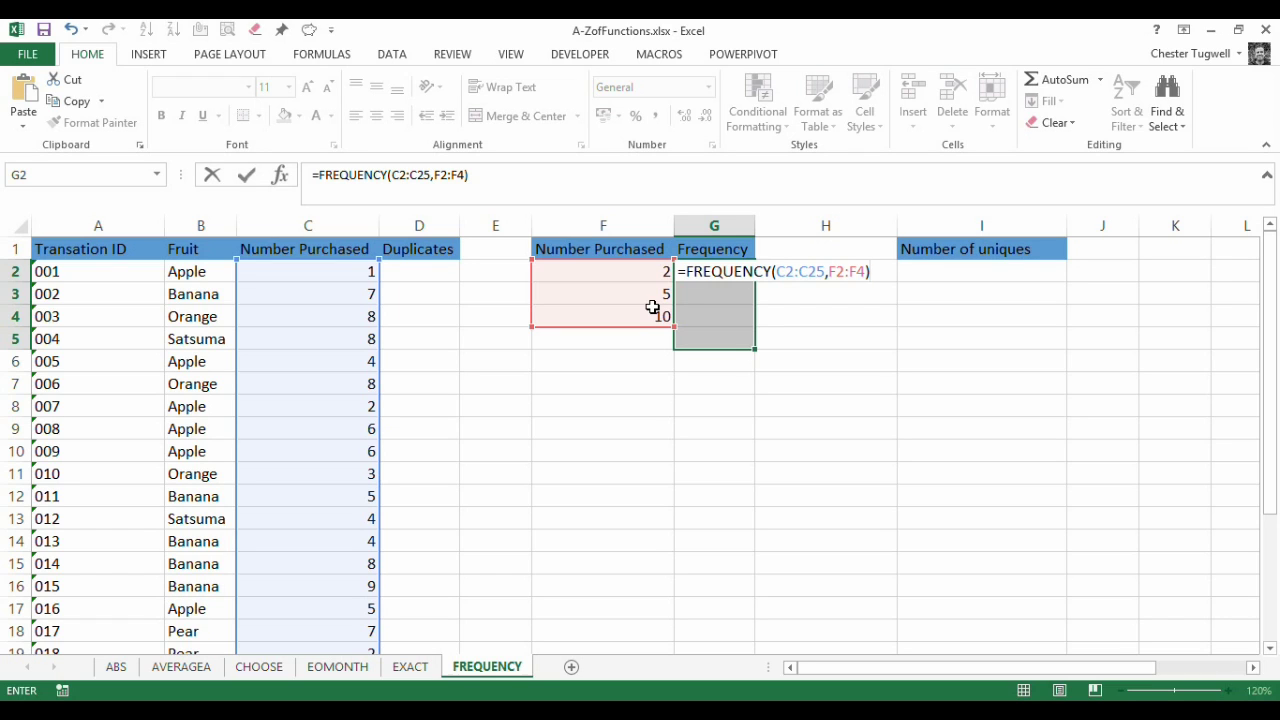
{"action": "key", "text": "ctrl+shift+Return"}
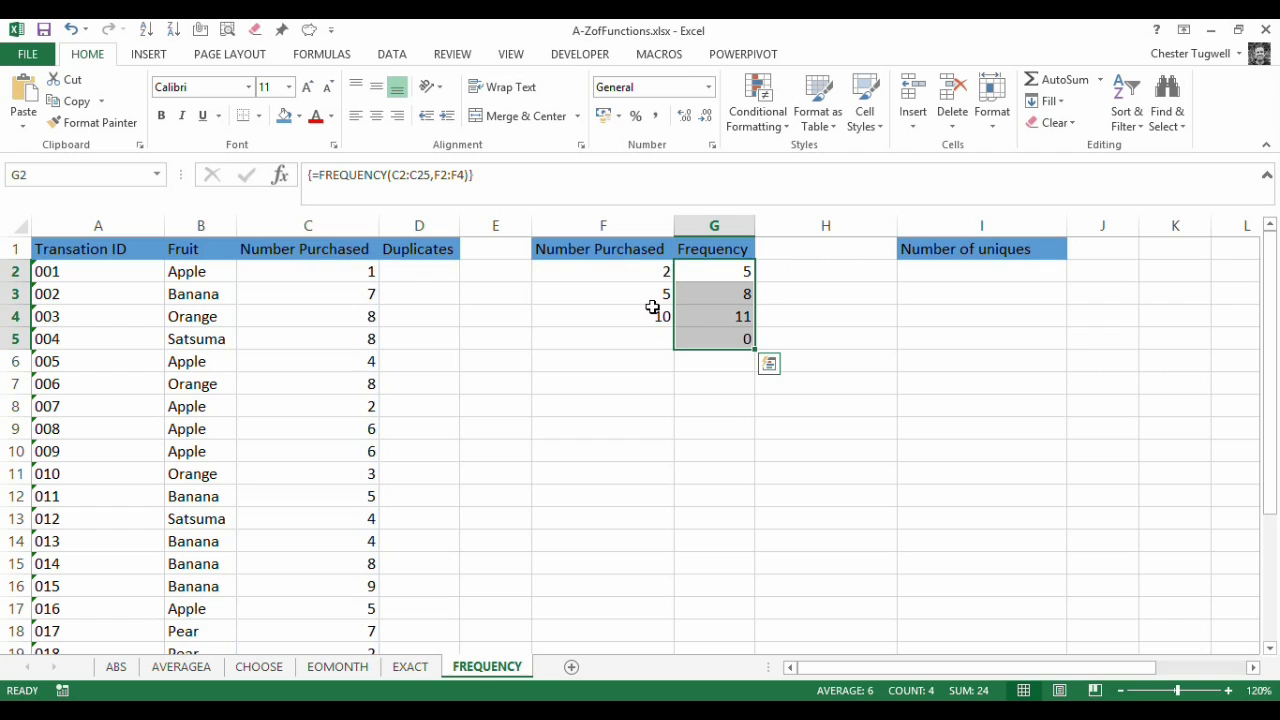
Step: Sort the transaction table by Number Purchased from smallest to largest and compare the sorted values with the frequency bins
{"action": "left_click", "coordinate": [340, 278]}
{"action": "left_click", "coordinate": [1127, 115]}
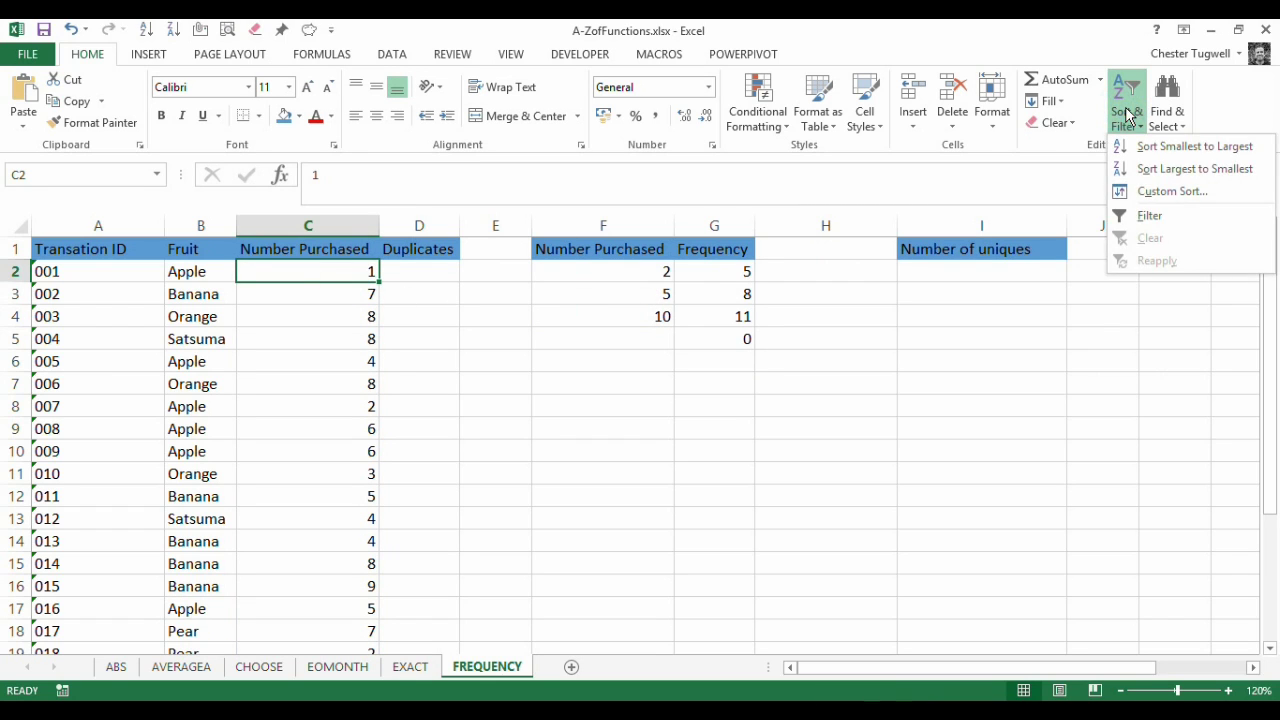
{"action": "left_click", "coordinate": [1139, 150]}
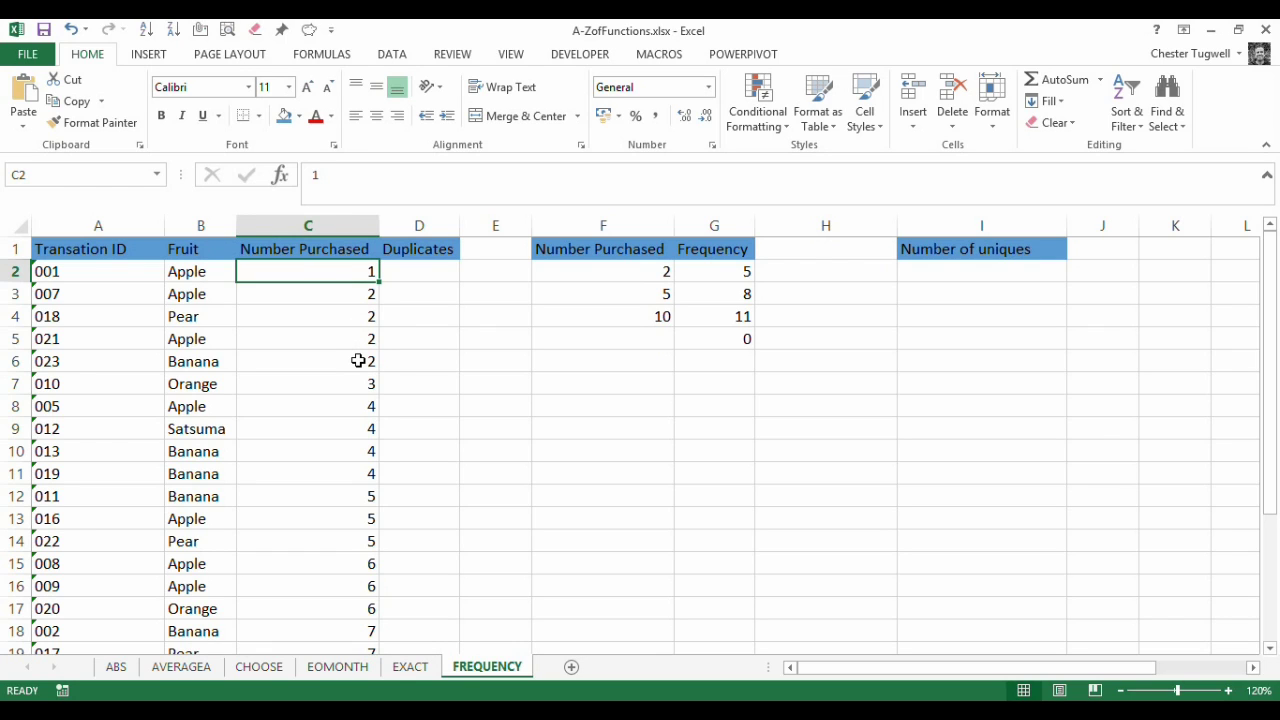
{"action": "left_click", "coordinate": [358, 360]}
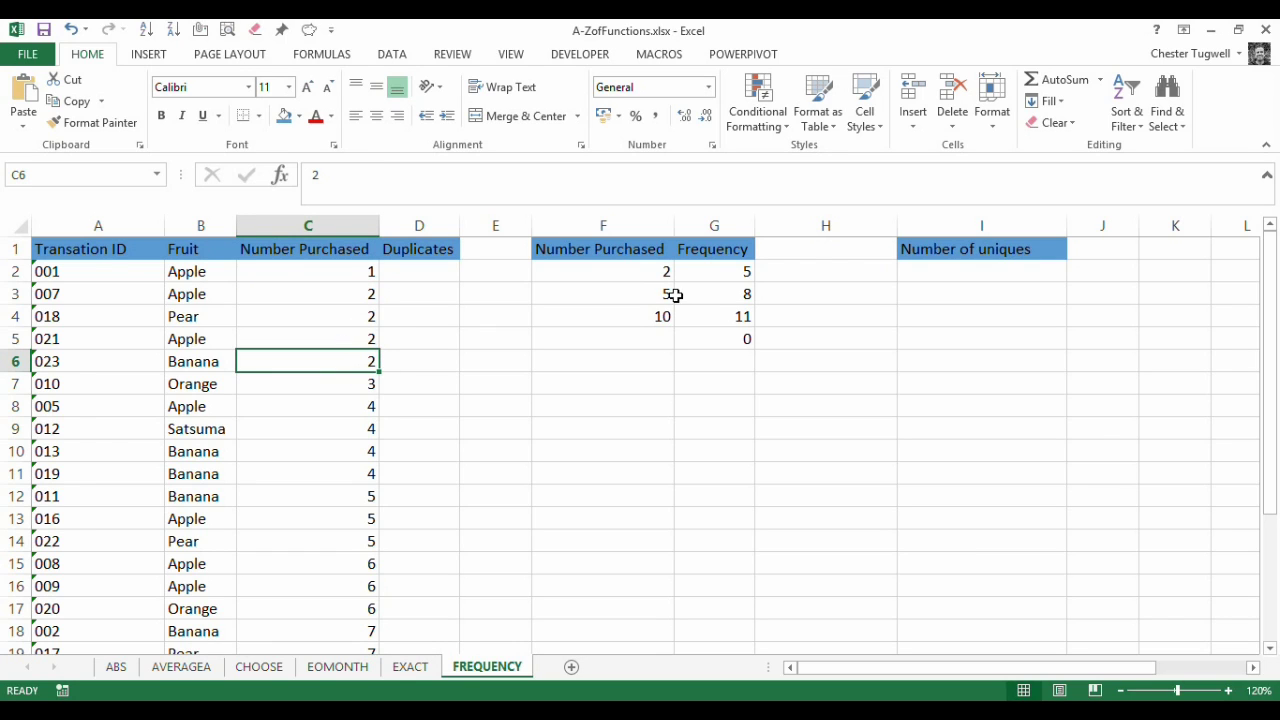
{"action": "left_click", "coordinate": [369, 386]}
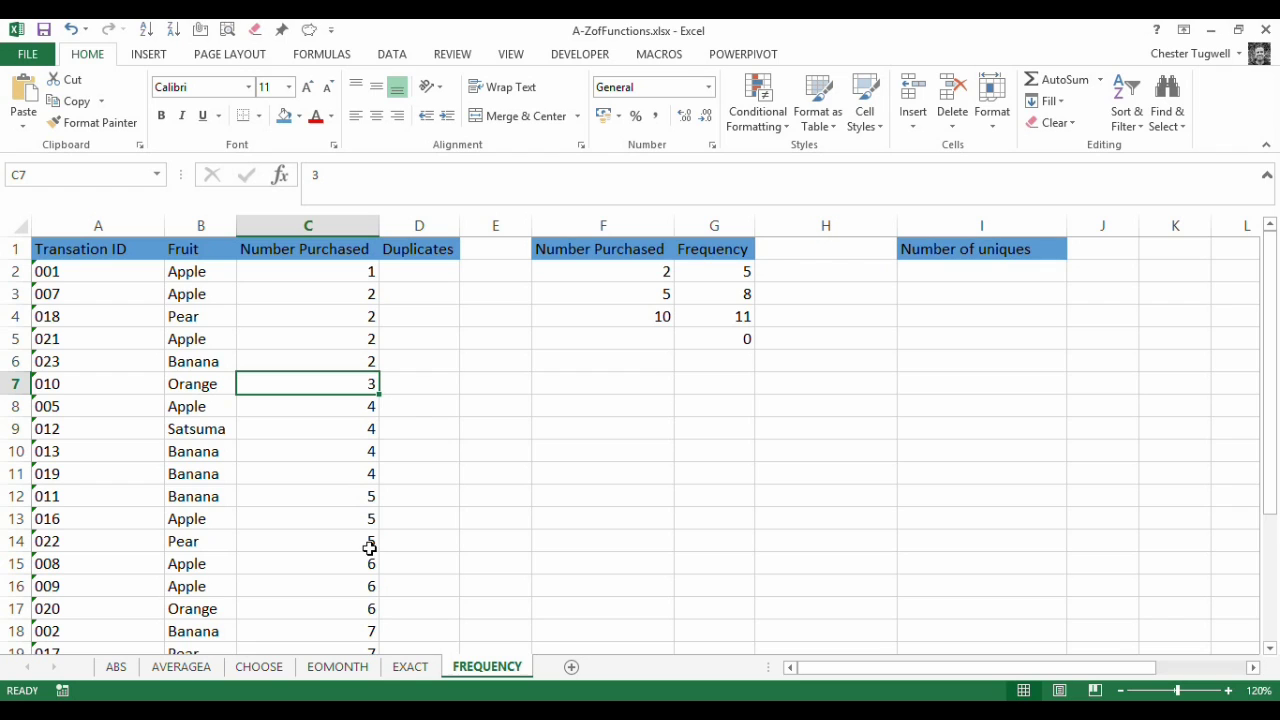
{"action": "scroll", "coordinate": [371, 565], "scroll_direction": "down", "scroll_amount": 2}
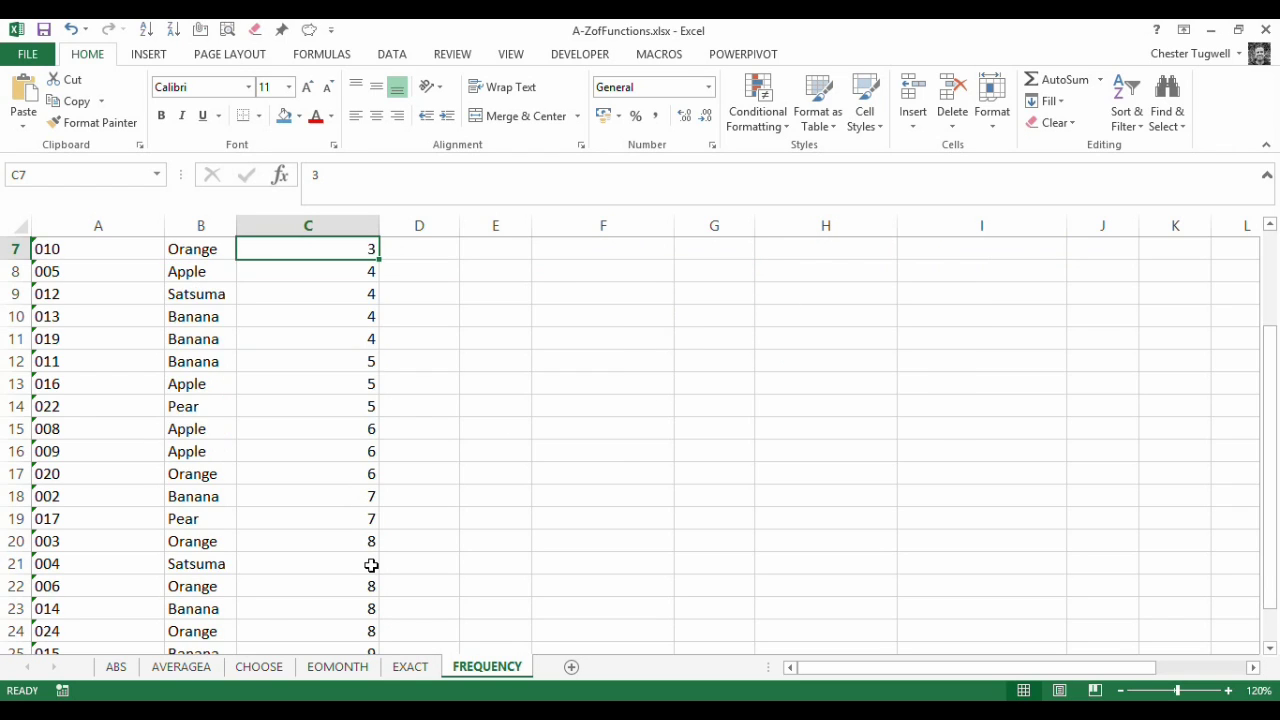
{"action": "scroll", "coordinate": [371, 565], "scroll_direction": "up", "scroll_amount": 2}
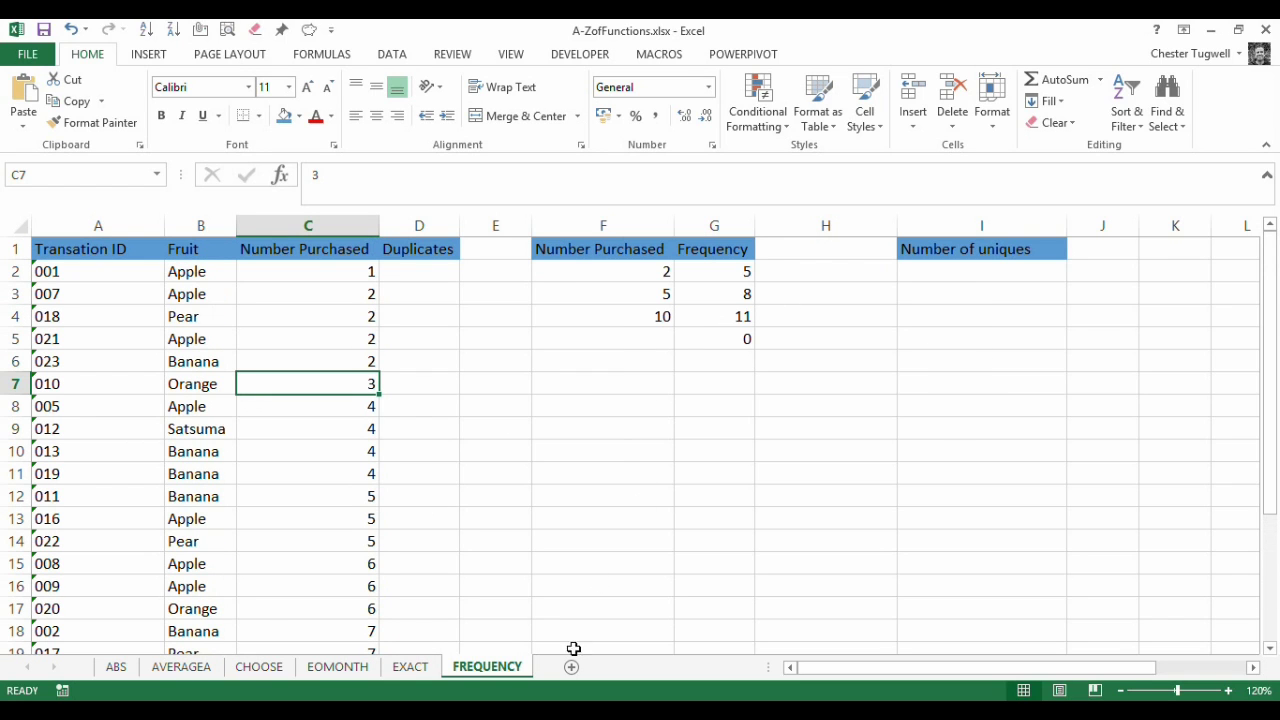
{"action": "scroll", "coordinate": [405, 610], "scroll_direction": "down", "scroll_amount": 1}
{"action": "scroll", "coordinate": [405, 610], "scroll_direction": "up", "scroll_amount": 1}
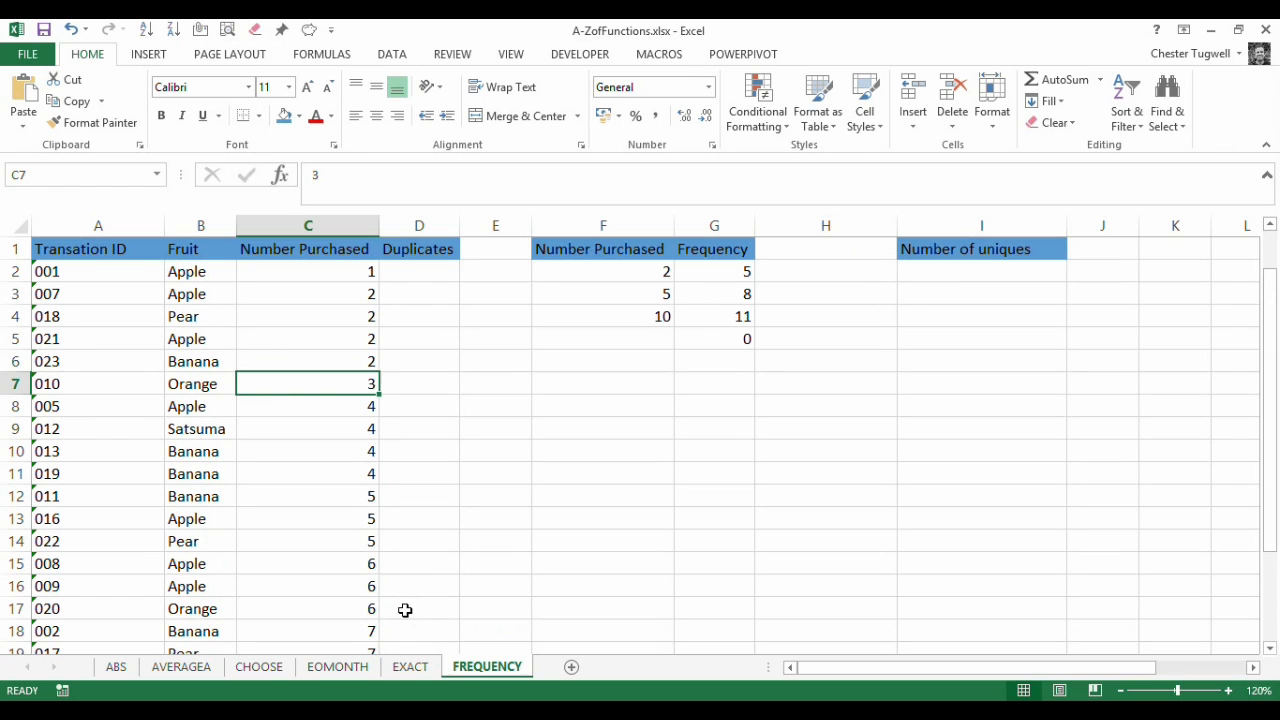
Step: Set the Number Purchased for transaction 009 in C16 to 11
{"action": "left_click", "coordinate": [363, 586]}
{"action": "type", "text": "11"}
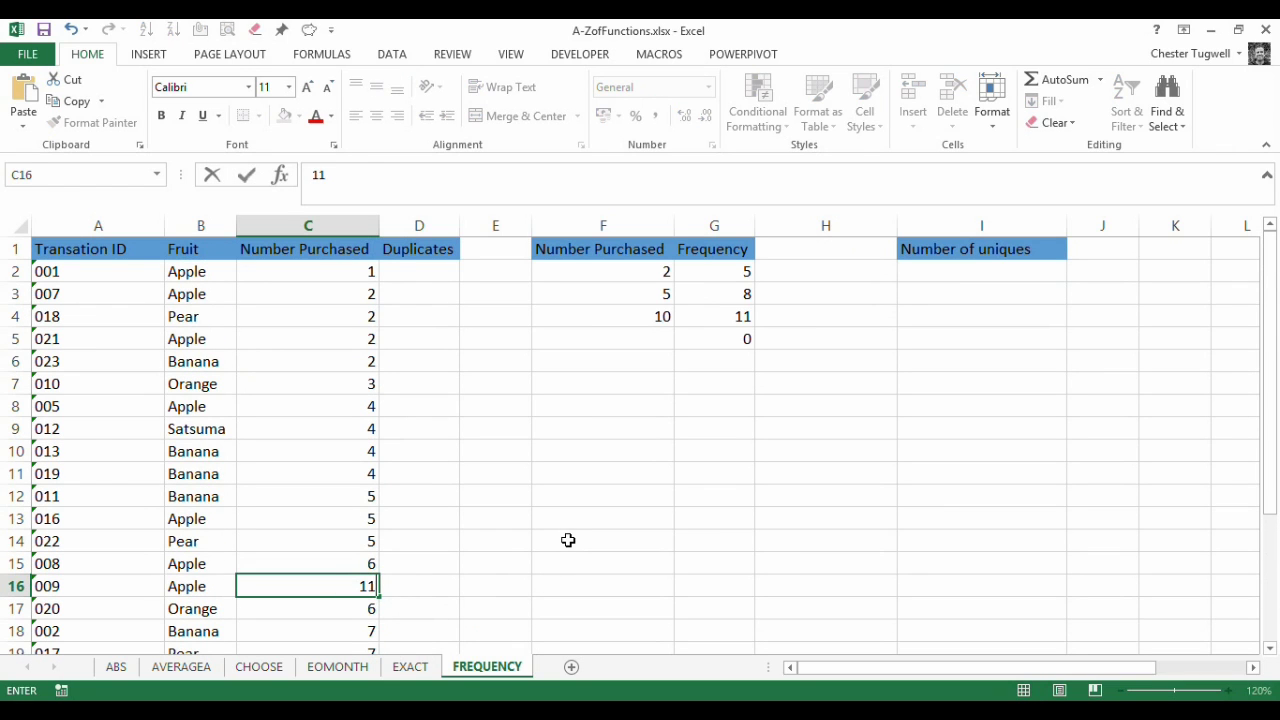
{"action": "left_click", "coordinate": [568, 540]}
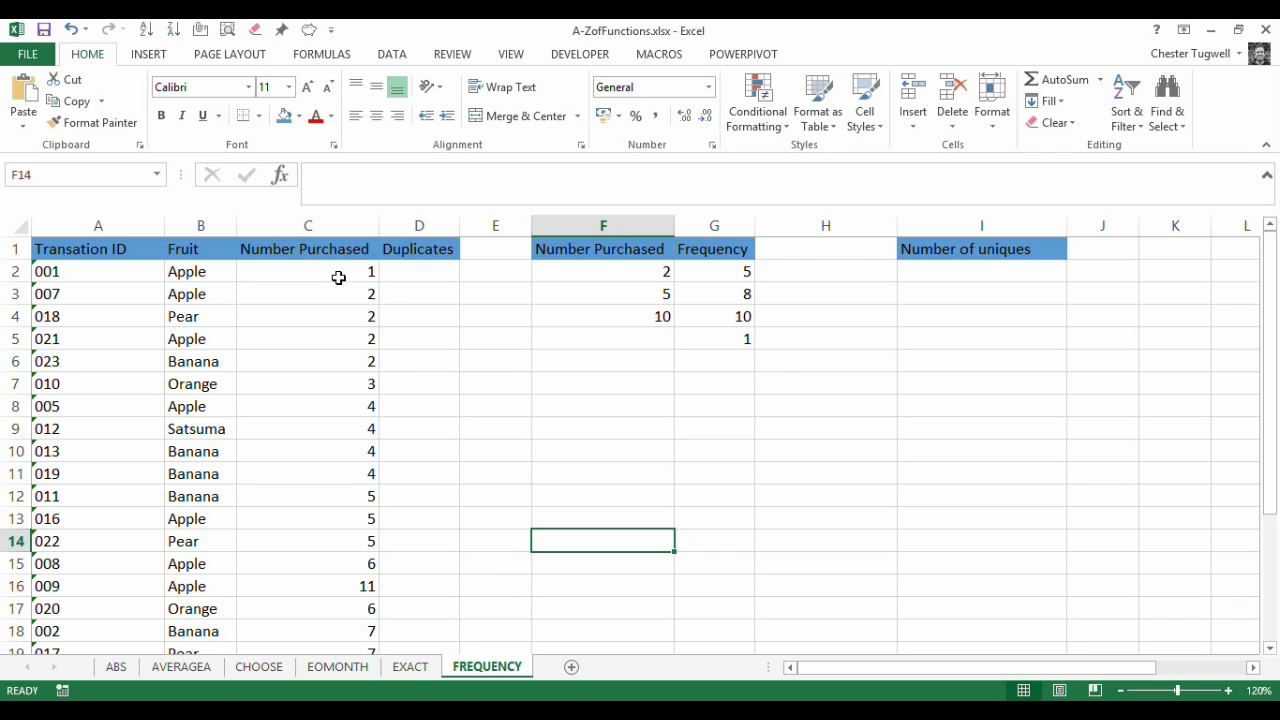
Step: Sort the transaction table by its ID column from A to Z
{"action": "left_click", "coordinate": [353, 297]}
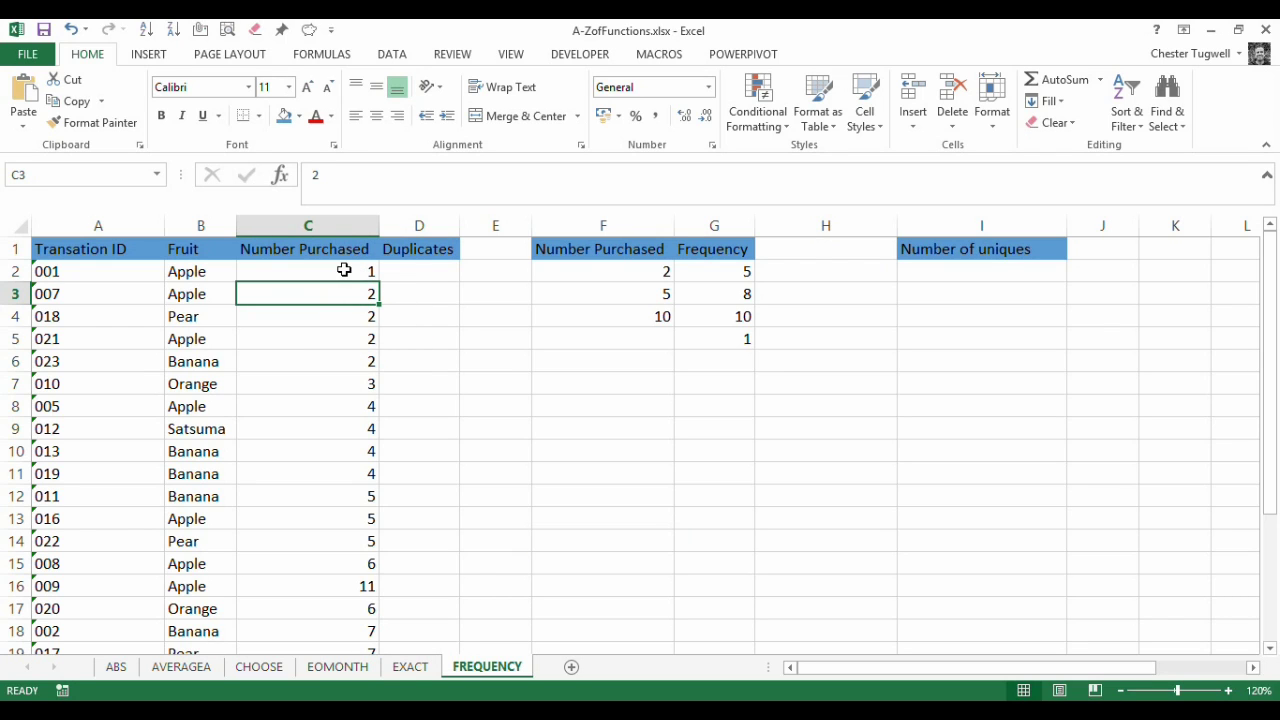
{"action": "left_click", "coordinate": [76, 271]}
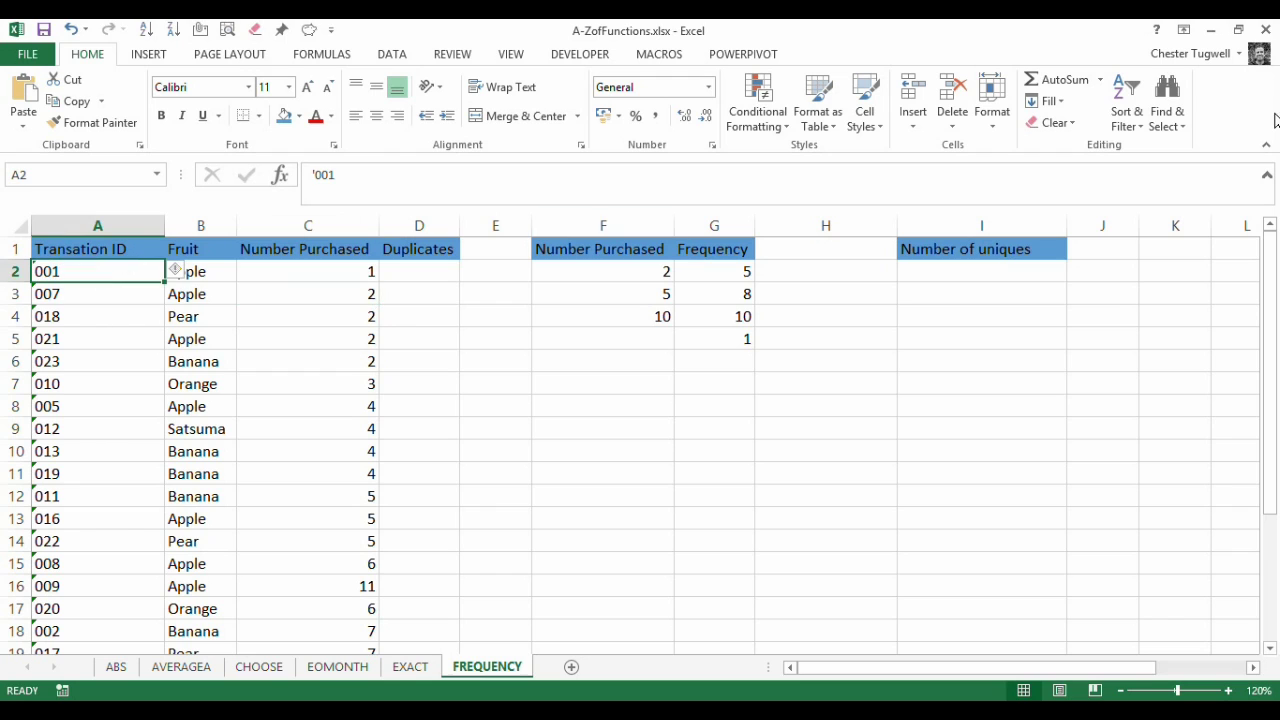
{"action": "left_click", "coordinate": [1130, 122]}
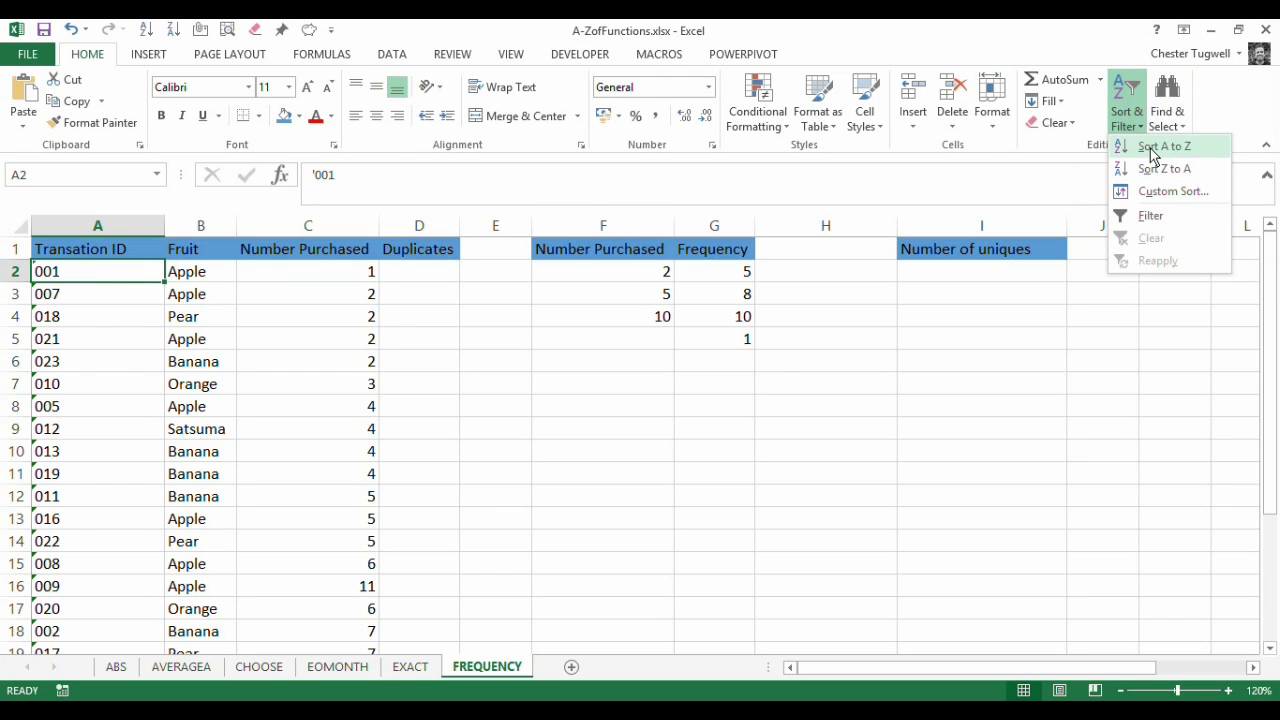
{"action": "left_click", "coordinate": [1162, 147]}
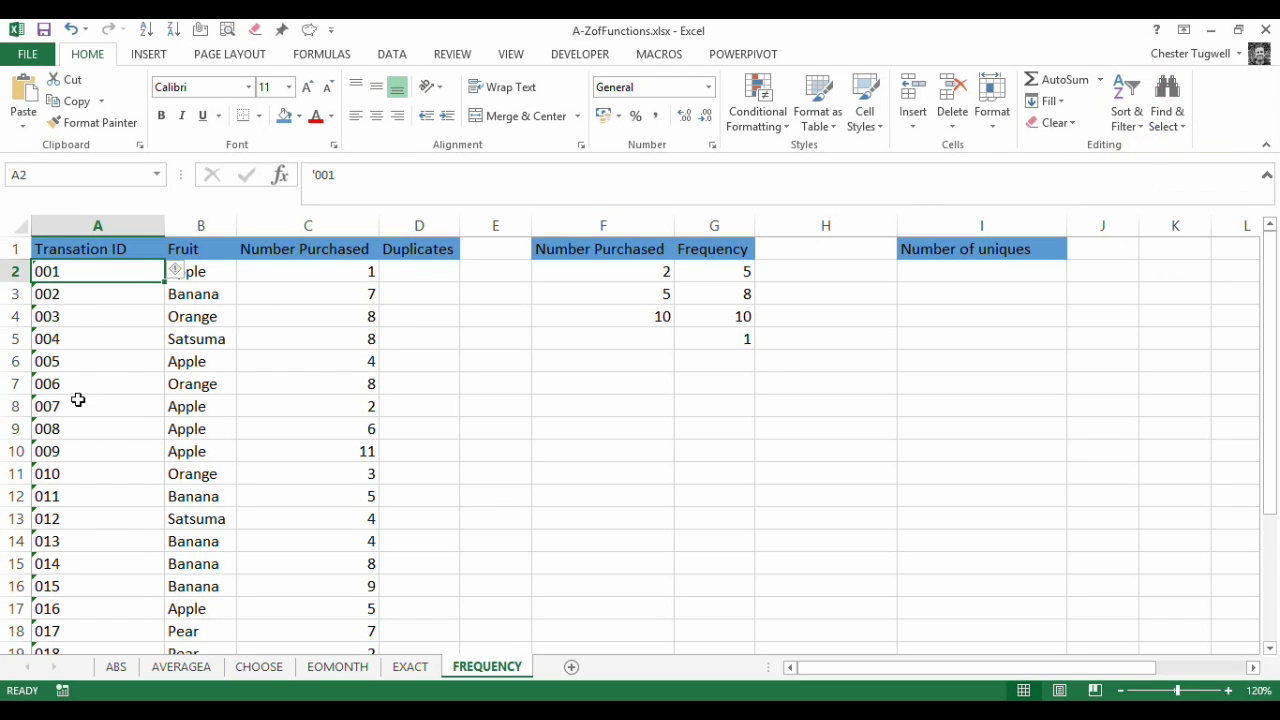
{"action": "left_click", "coordinate": [423, 334]}
{"action": "left_click", "coordinate": [416, 273]}
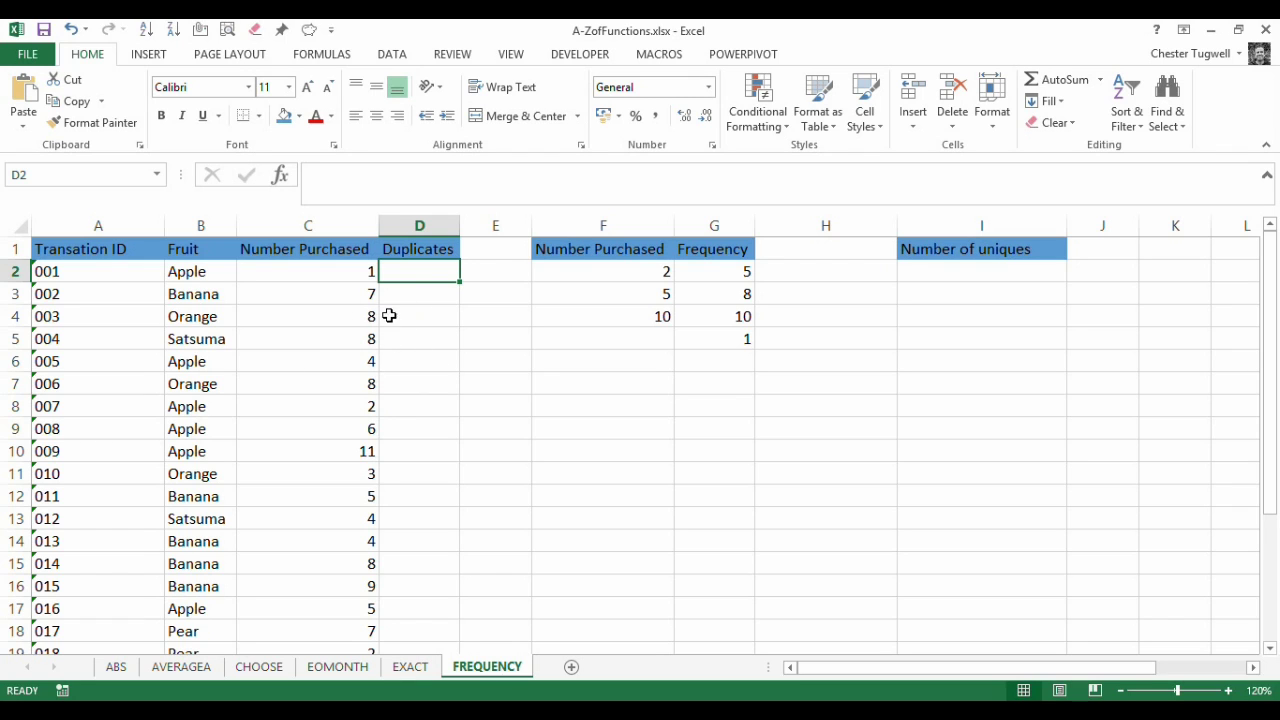
{"action": "type", "text": "=fre"}
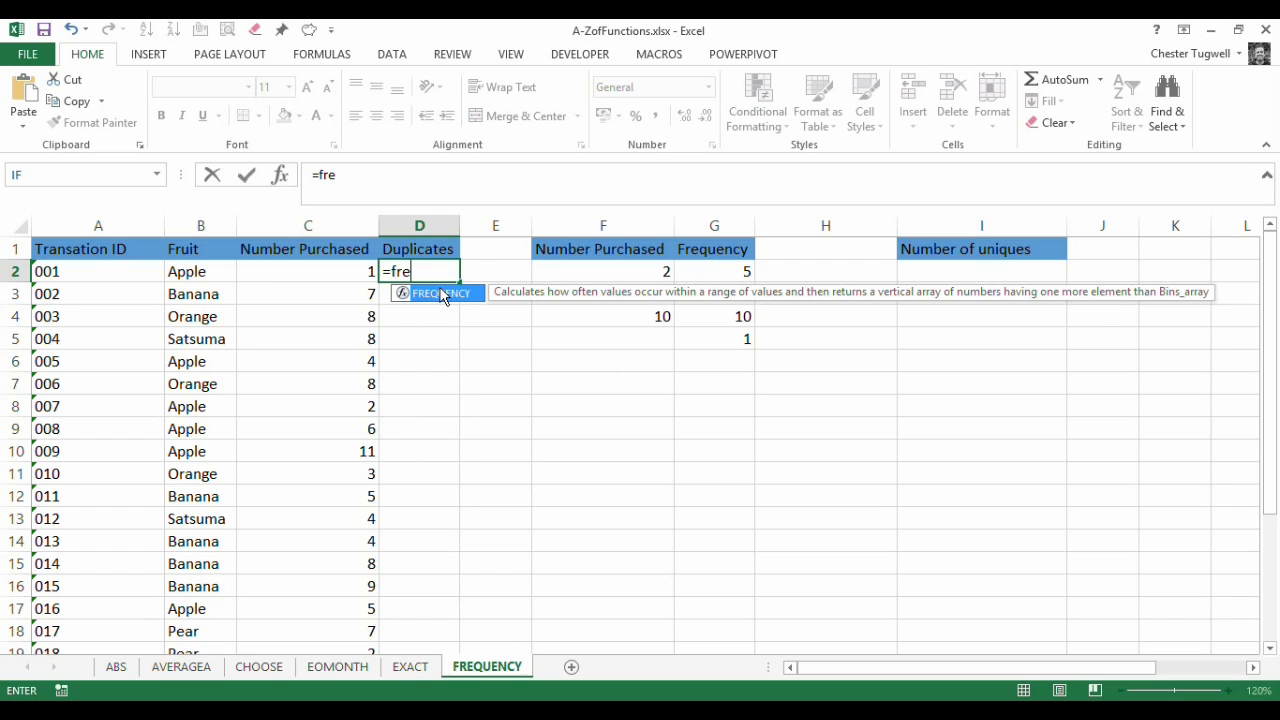
{"action": "double_click", "coordinate": [440, 293]}
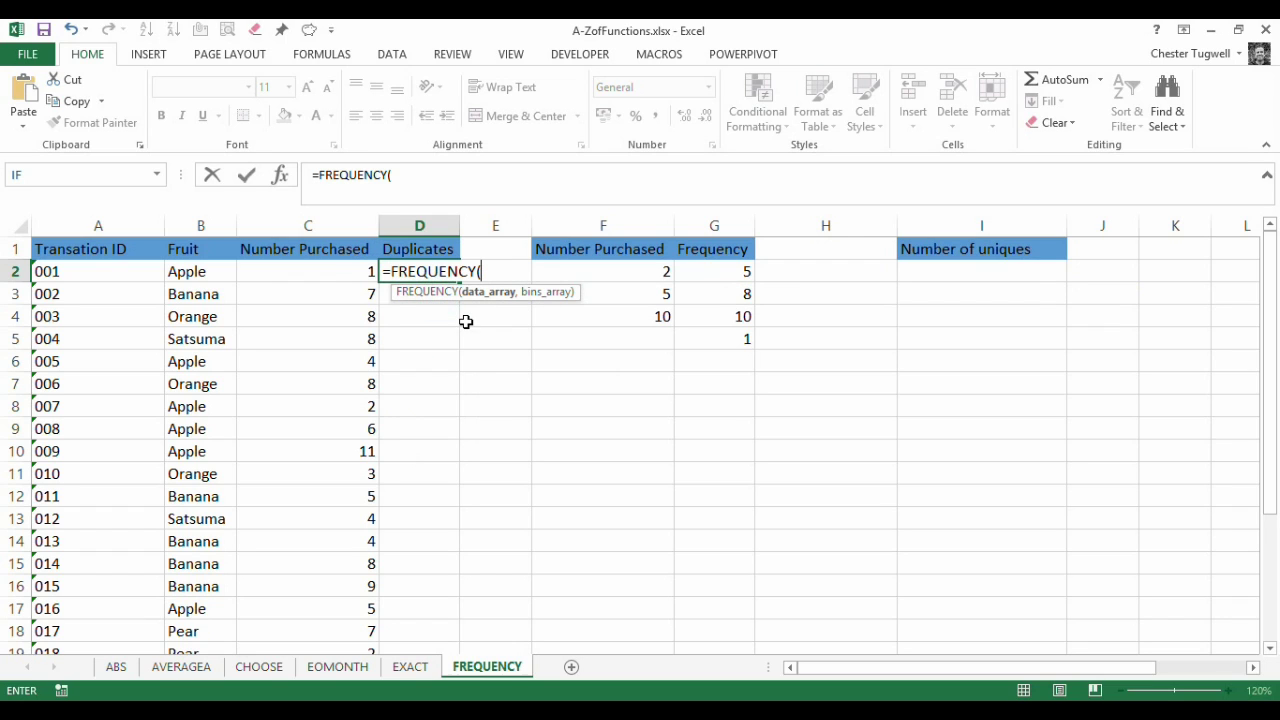
{"action": "left_click", "coordinate": [335, 268]}
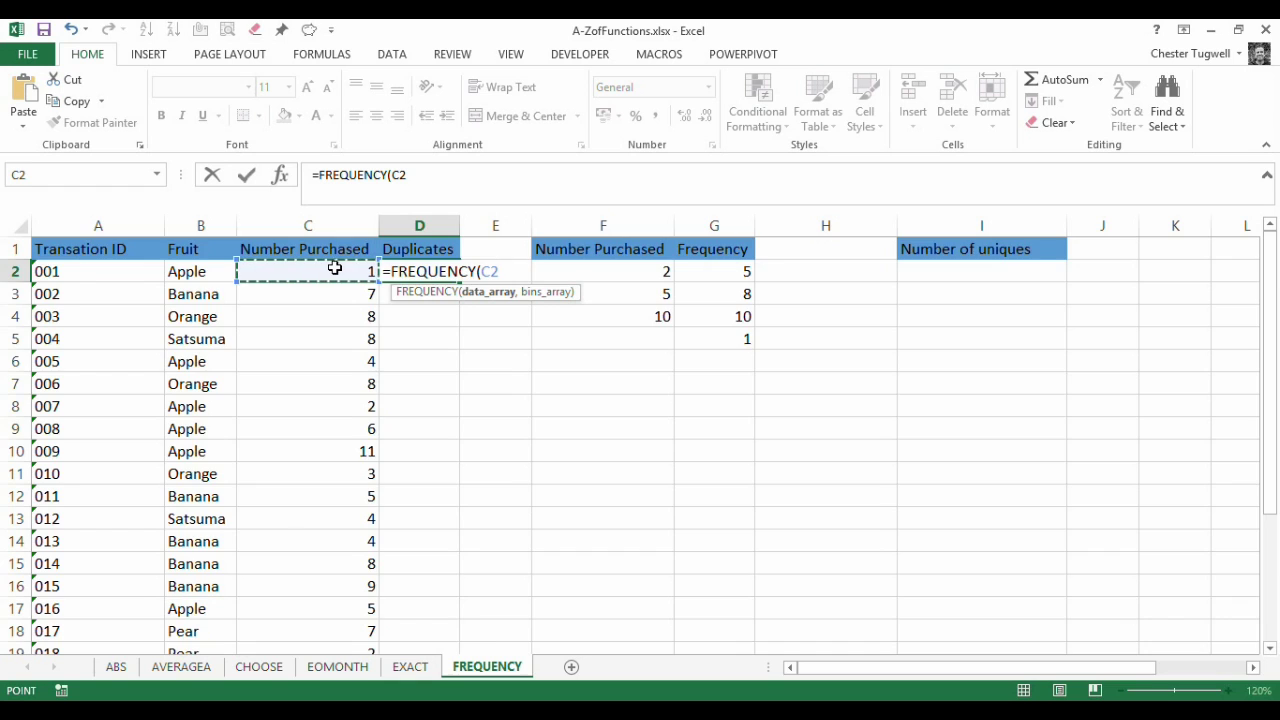
{"action": "key", "text": "ctrl+shift+Down"}
{"action": "left_click_drag", "start_coordinate": [1263, 386], "coordinate": [1272, 250]}
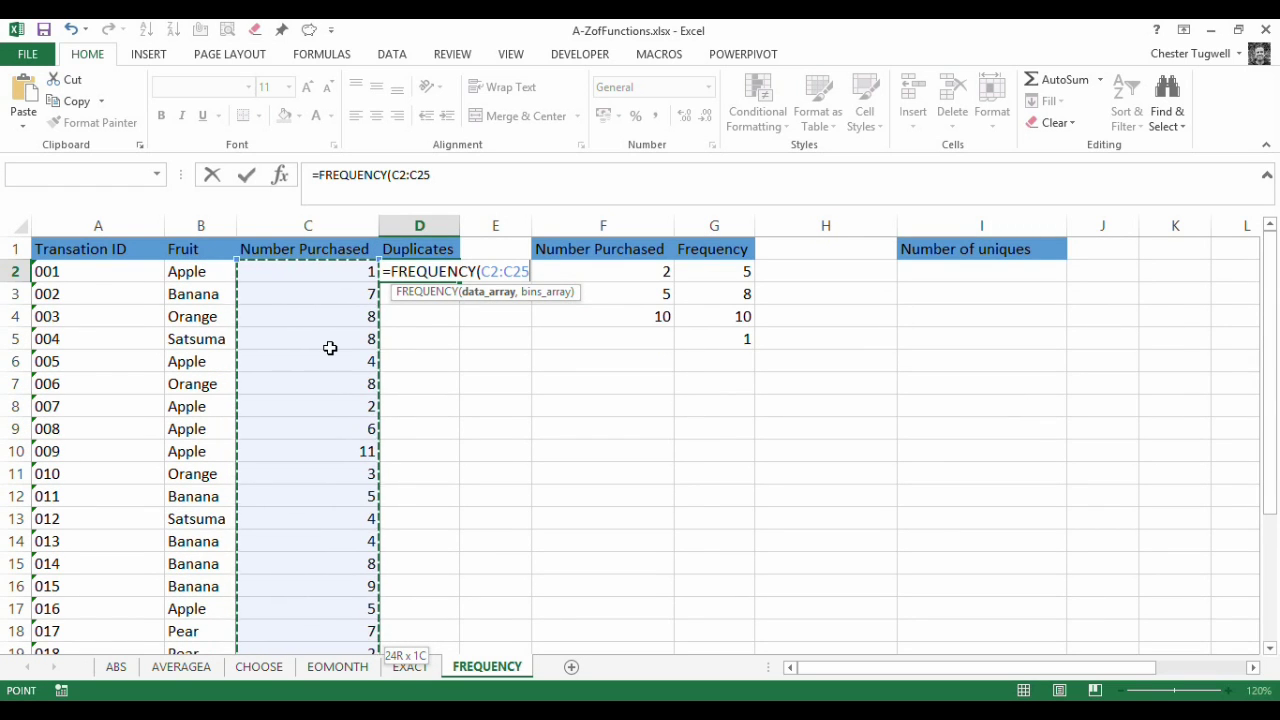
{"action": "type", "text": ","}
{"action": "left_click", "coordinate": [344, 270]}
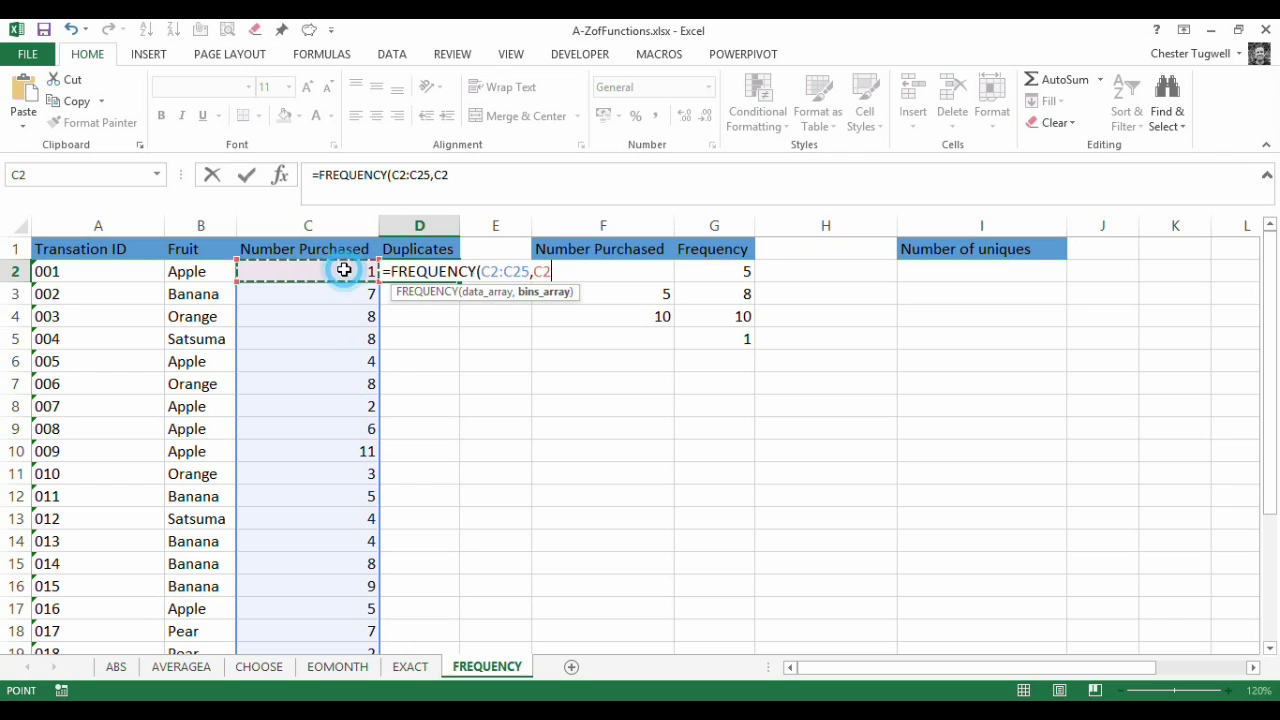
{"action": "key", "text": "ctrl+shift+Down"}
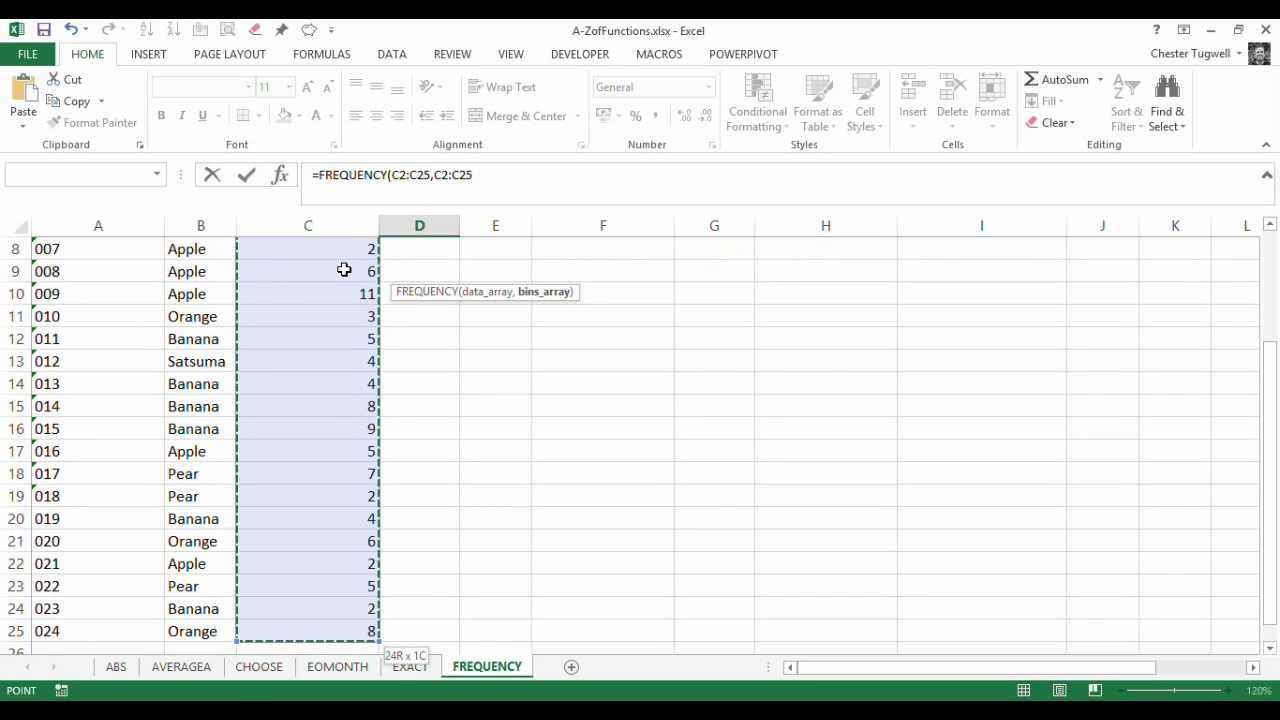
{"action": "key", "text": "ctrl+BackSpace"}
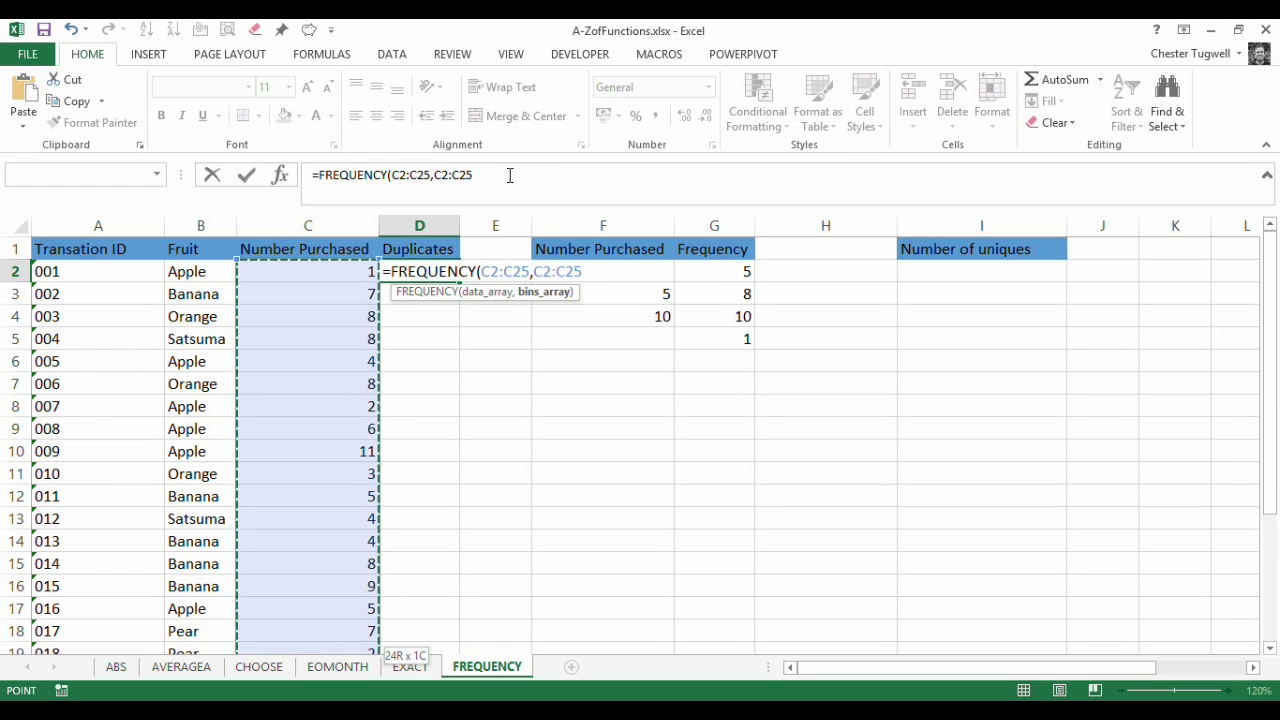
{"action": "key", "text": "Escape"}
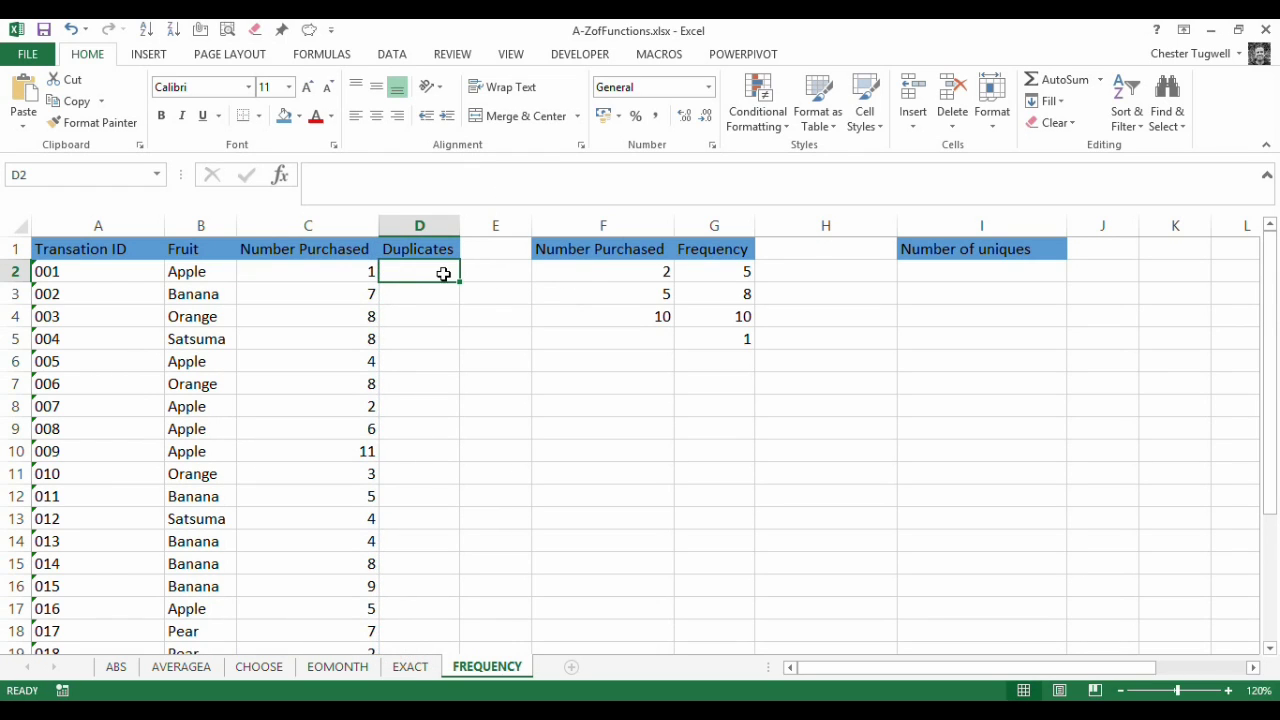
Step: Enter =FREQUENCY(C2:C25,C2:C25) as an array formula across D2:D25 in the Duplicates column
{"action": "left_click_drag", "start_coordinate": [431, 266], "coordinate": [434, 601]}
{"action": "scroll", "coordinate": [495, 405], "scroll_direction": "up", "scroll_amount": 3}
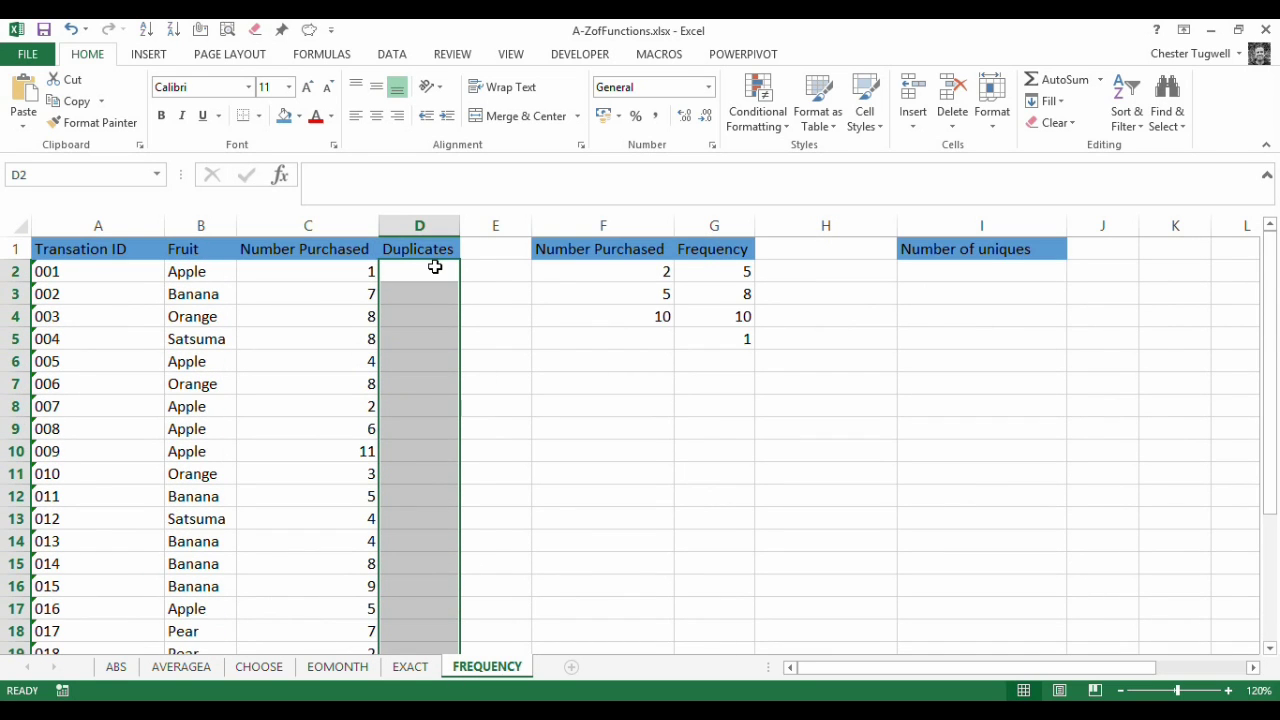
{"action": "type", "text": "=fr"}
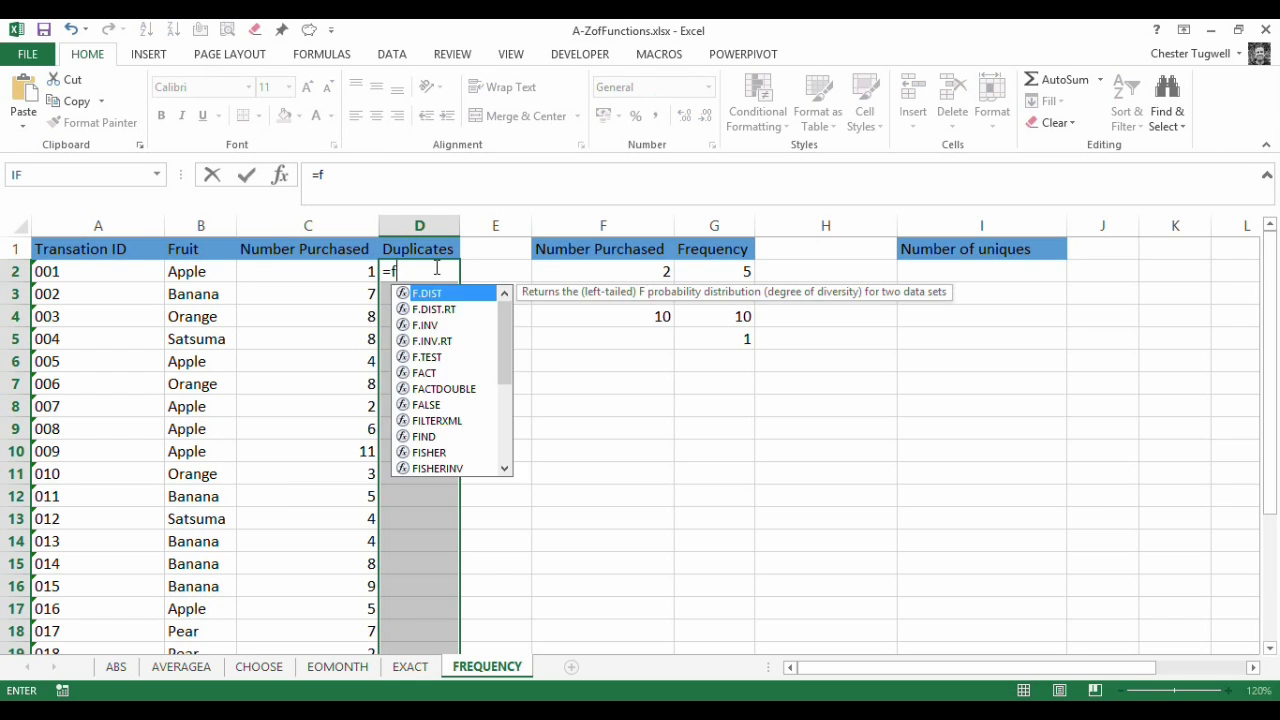
{"action": "double_click", "coordinate": [452, 296]}
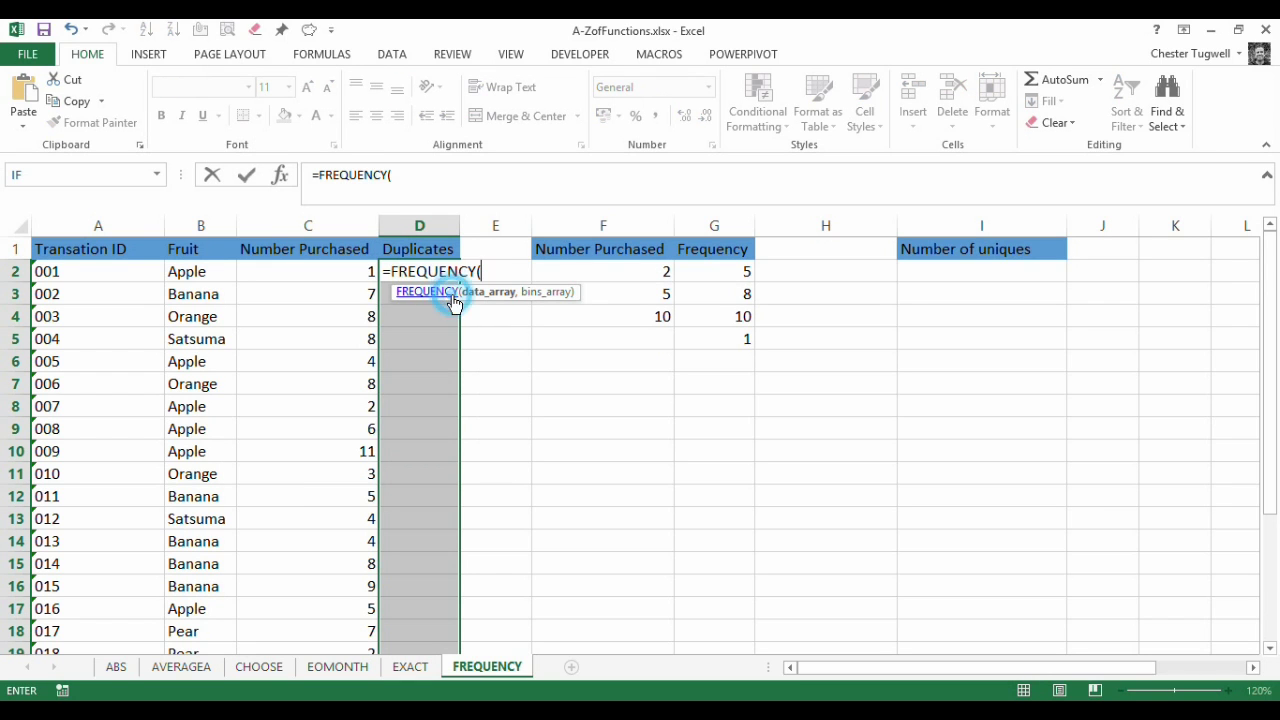
{"action": "left_click", "coordinate": [335, 274]}
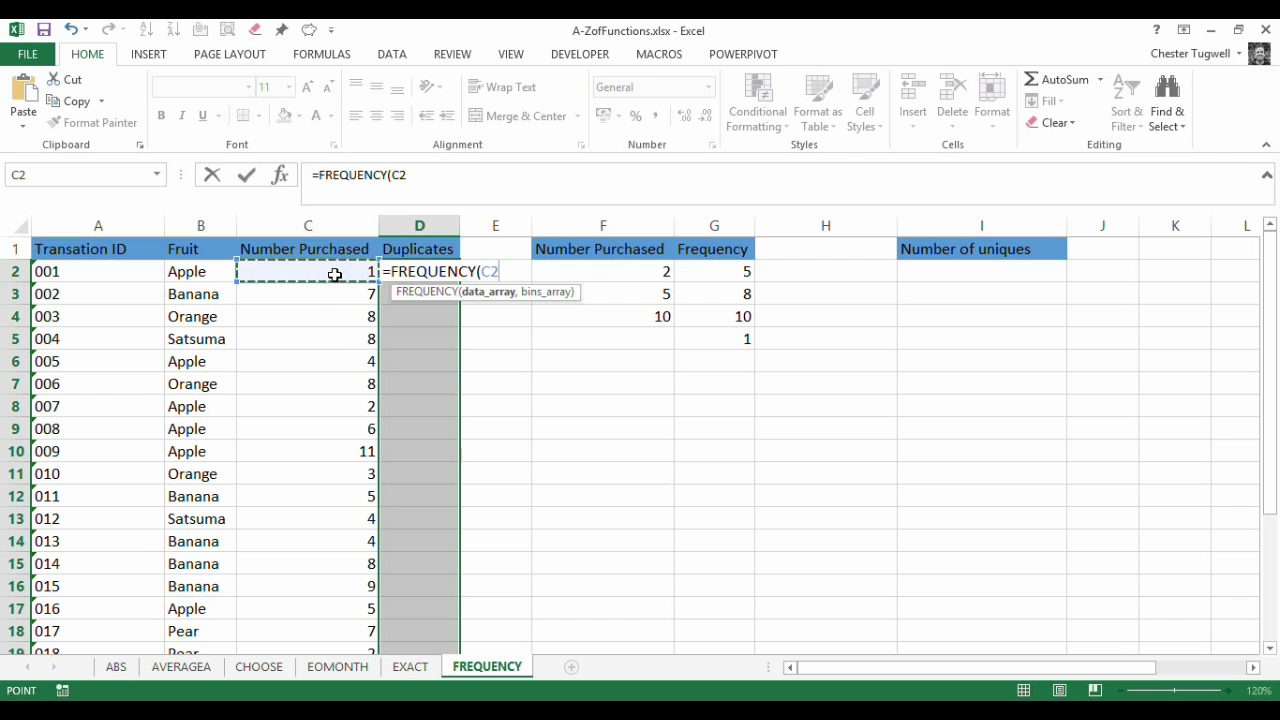
{"action": "key", "text": "ctrl+shift+Down"}
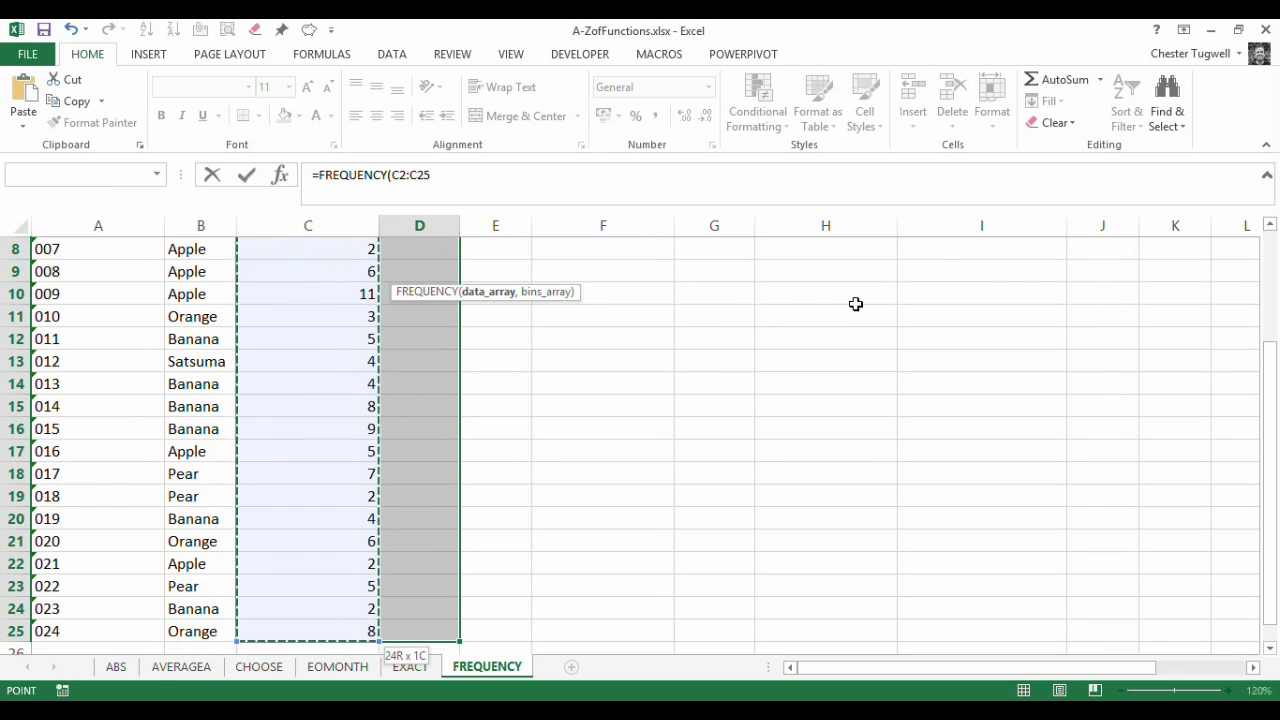
{"action": "scroll", "coordinate": [783, 334], "scroll_direction": "up", "scroll_amount": 3}
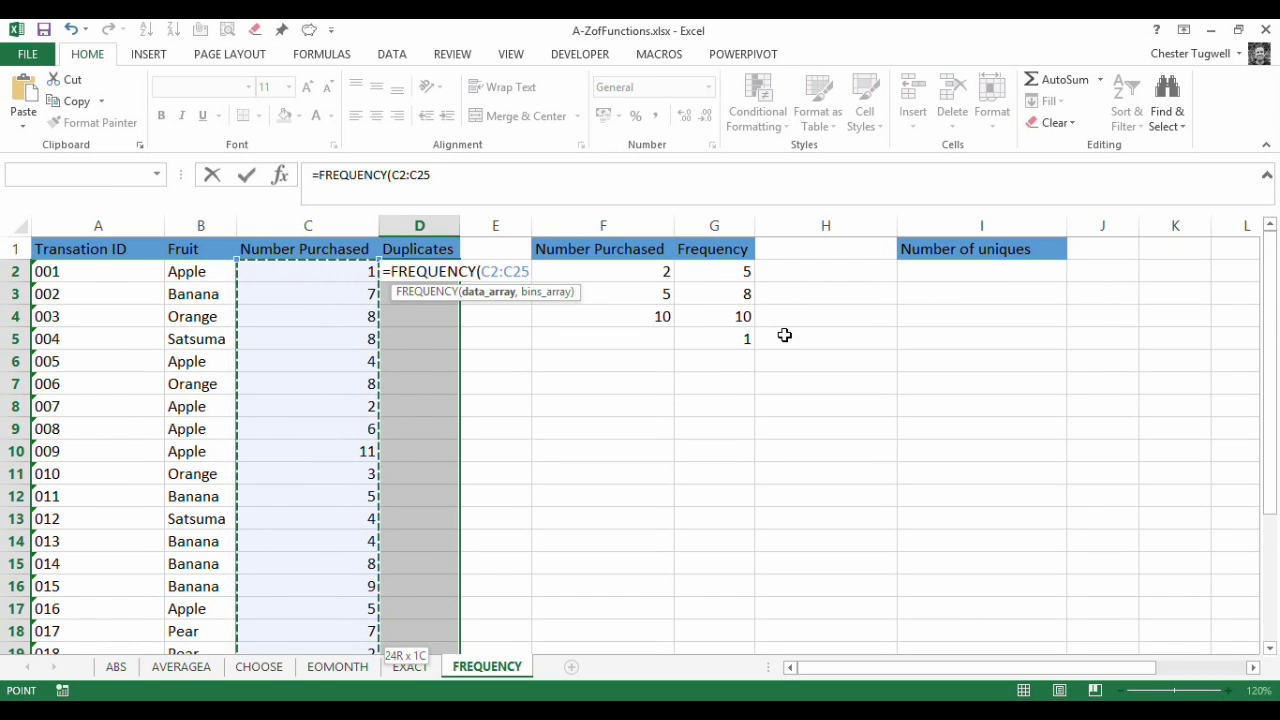
{"action": "type", "text": ","}
{"action": "left_click", "coordinate": [357, 274]}
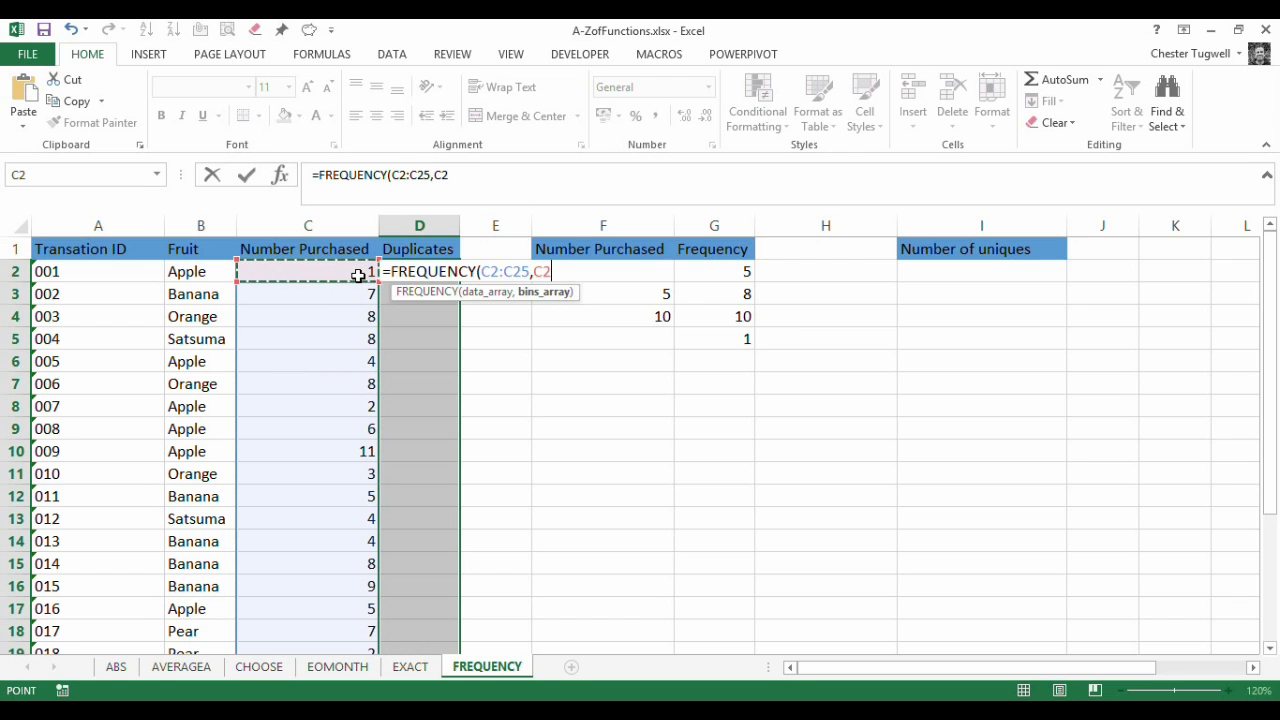
{"action": "key", "text": "ctrl+shift+Down"}
{"action": "scroll", "coordinate": [720, 351], "scroll_direction": "up", "scroll_amount": 3}
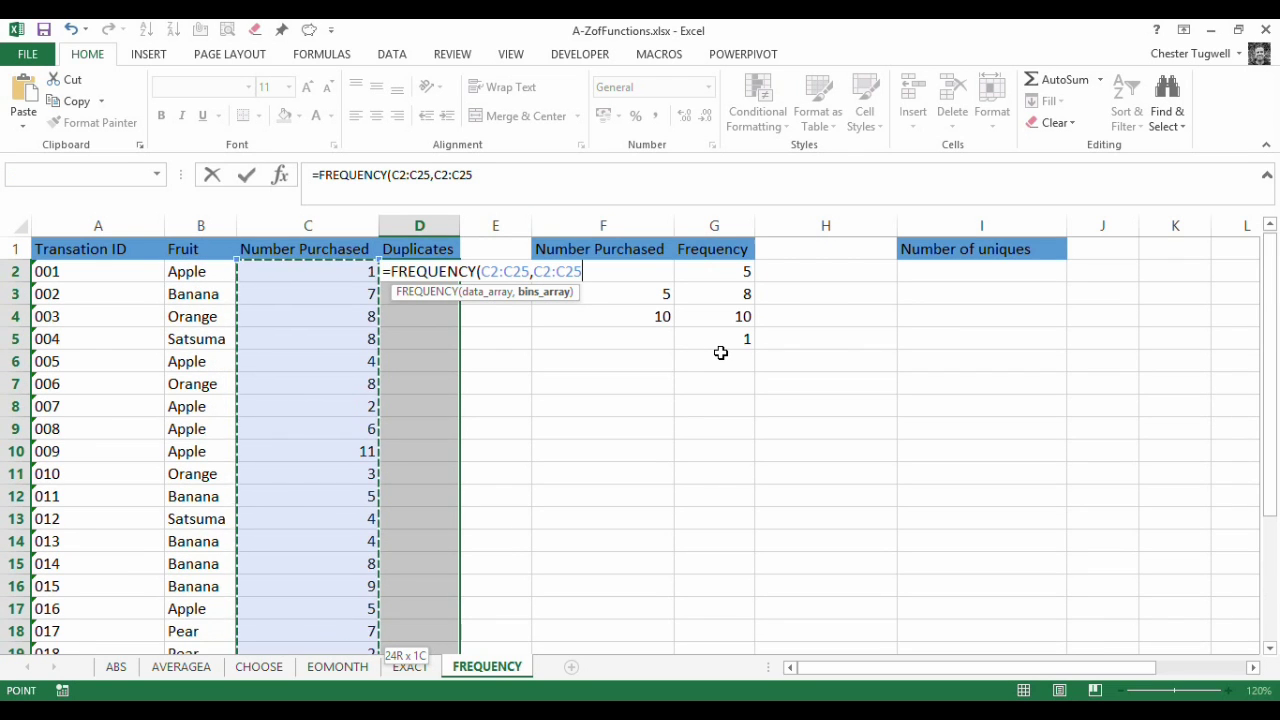
{"action": "type", "text": ")"}
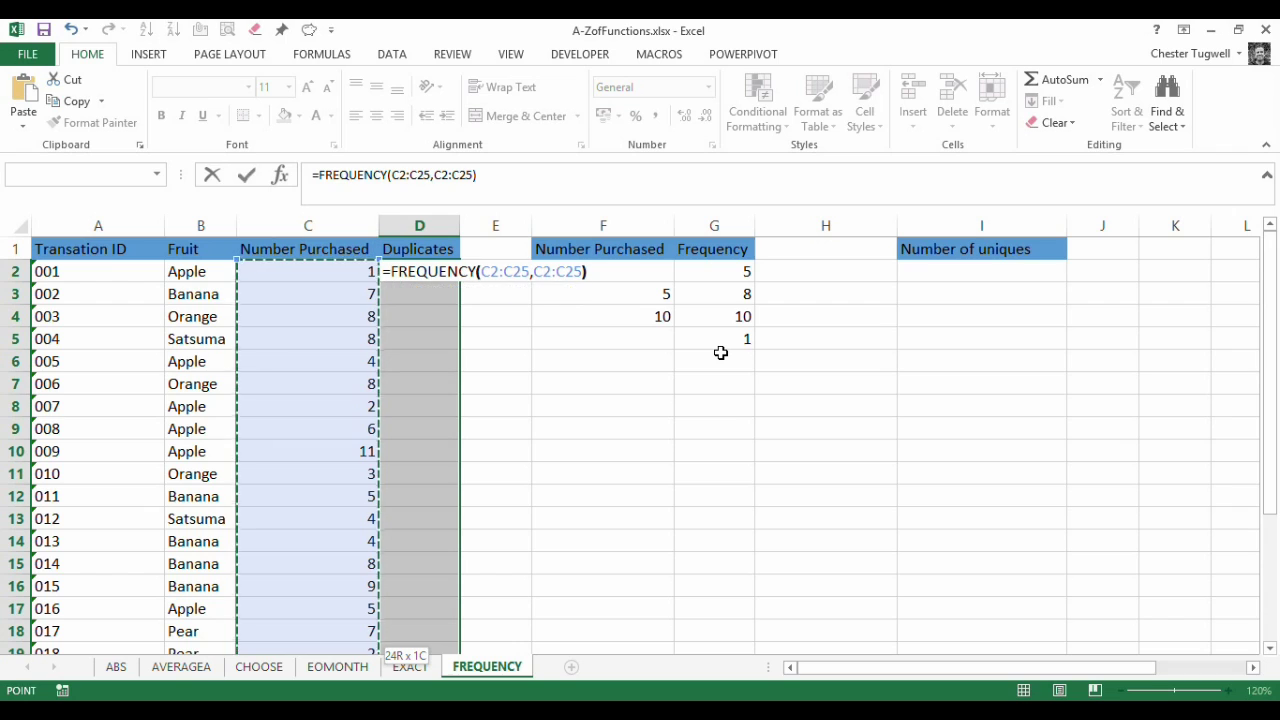
{"action": "key", "text": "ctrl+shift+Return"}
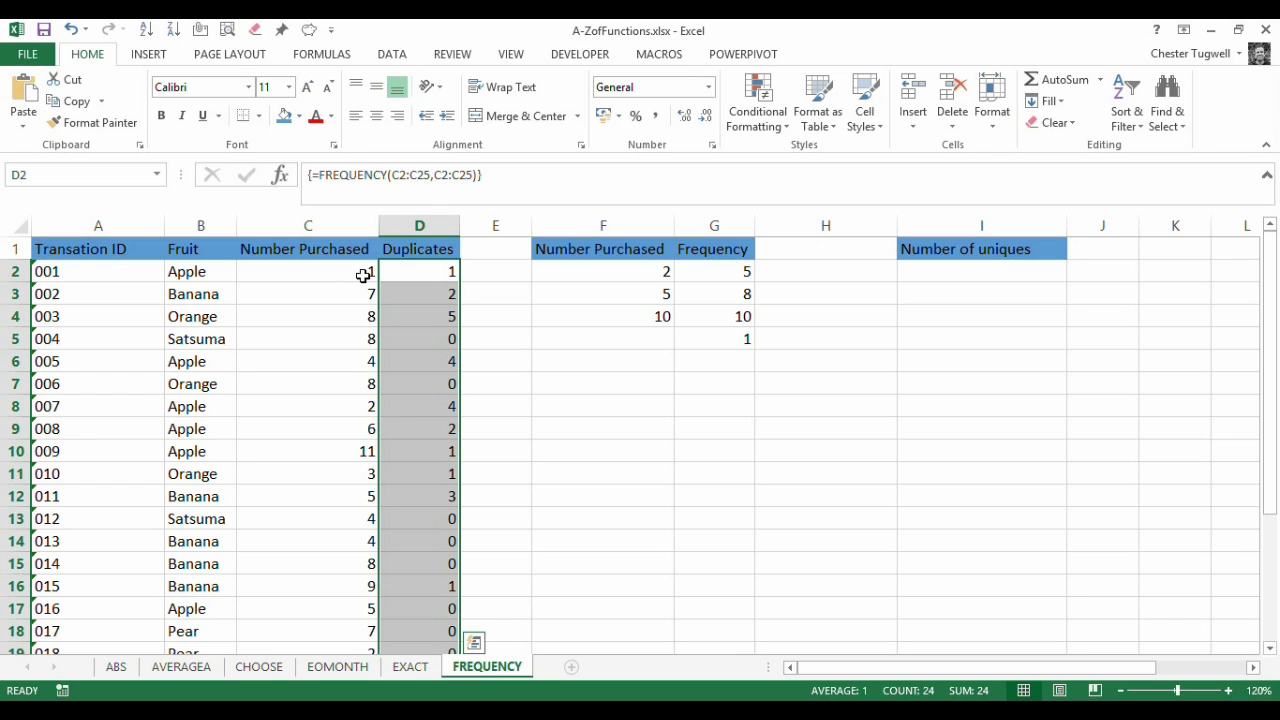
Step: Compare the Duplicates counts with repeated values in the Number Purchased column, checking first occurrences against later repeats
{"action": "scroll", "coordinate": [306, 483], "scroll_direction": "down", "scroll_amount": 3}
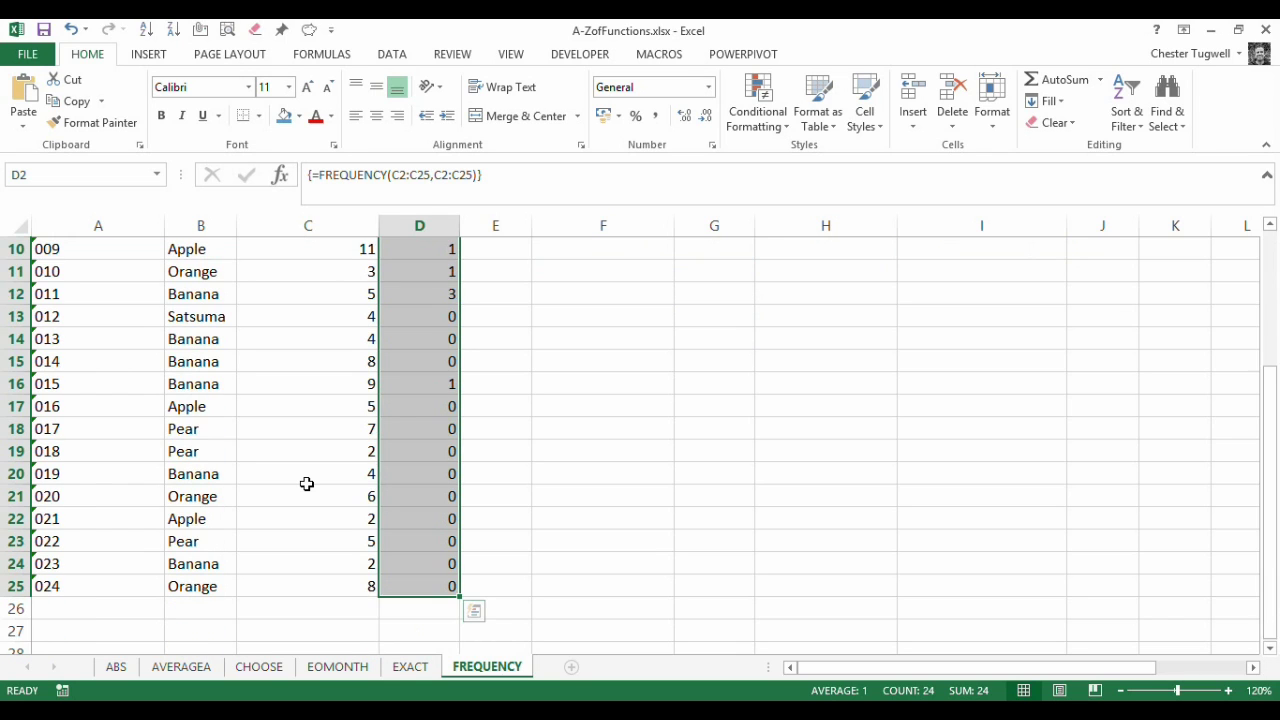
{"action": "scroll", "coordinate": [306, 483], "scroll_direction": "up", "scroll_amount": 3}
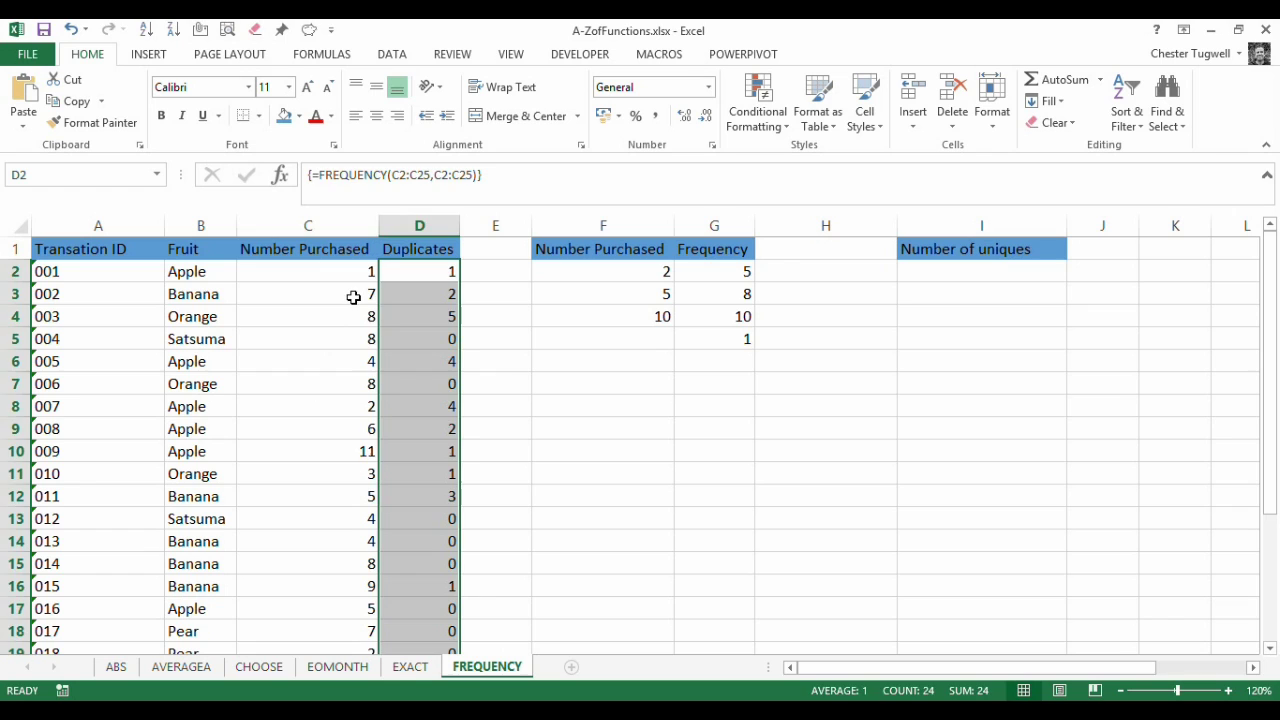
{"action": "left_click", "coordinate": [353, 296]}
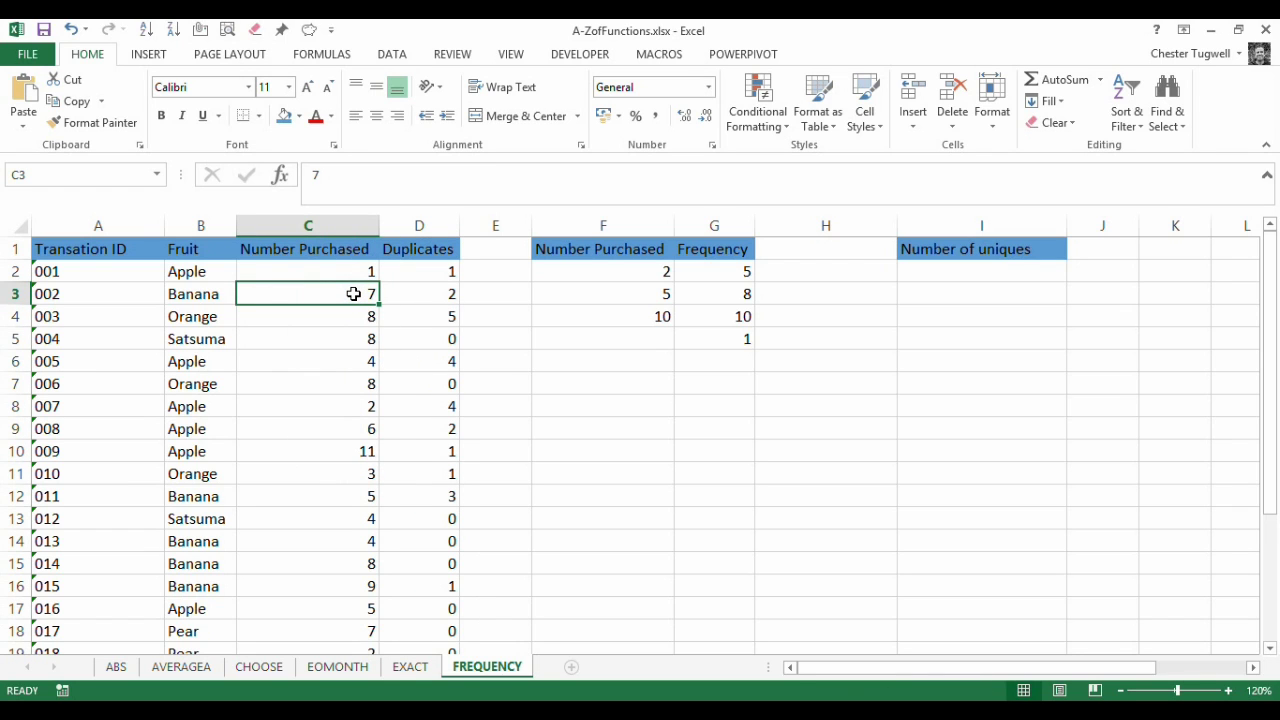
{"action": "scroll", "coordinate": [353, 294], "scroll_direction": "down", "scroll_amount": 1}
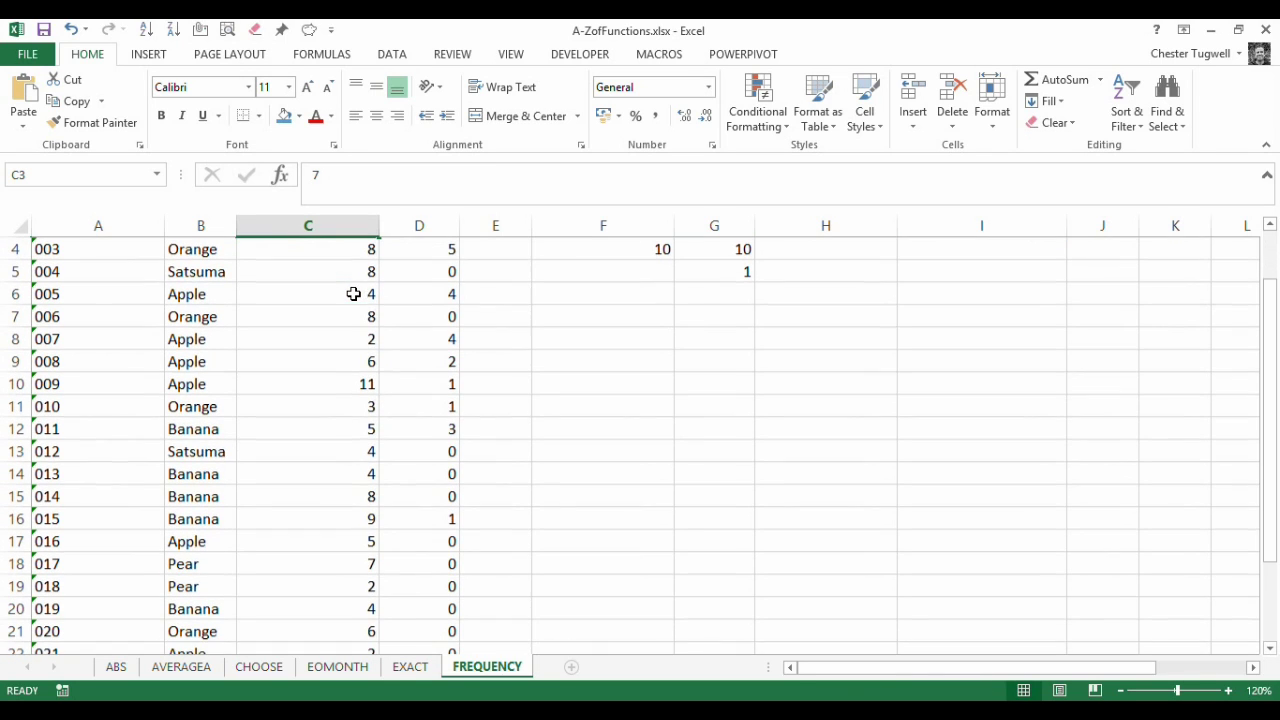
{"action": "scroll", "coordinate": [351, 567], "scroll_direction": "down", "scroll_amount": 3}
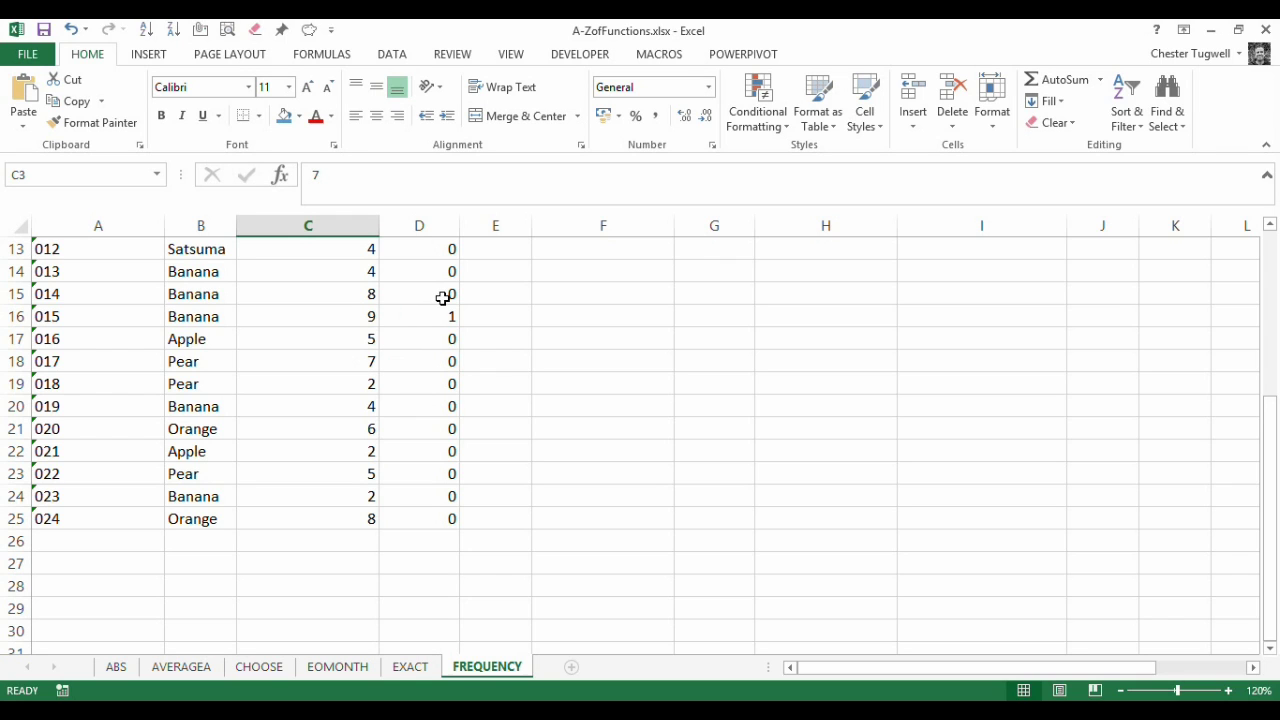
{"action": "scroll", "coordinate": [364, 309], "scroll_direction": "up", "scroll_amount": 4}
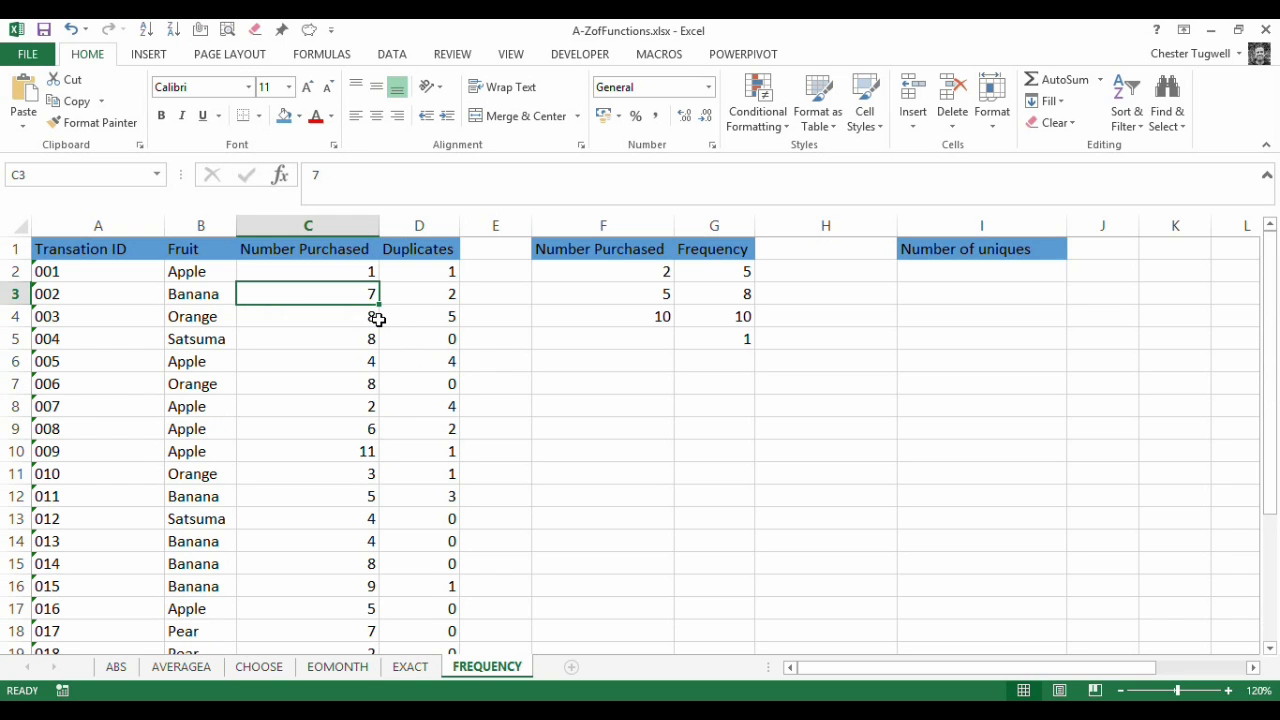
{"action": "left_click", "coordinate": [367, 318]}
{"action": "left_click", "coordinate": [426, 321]}
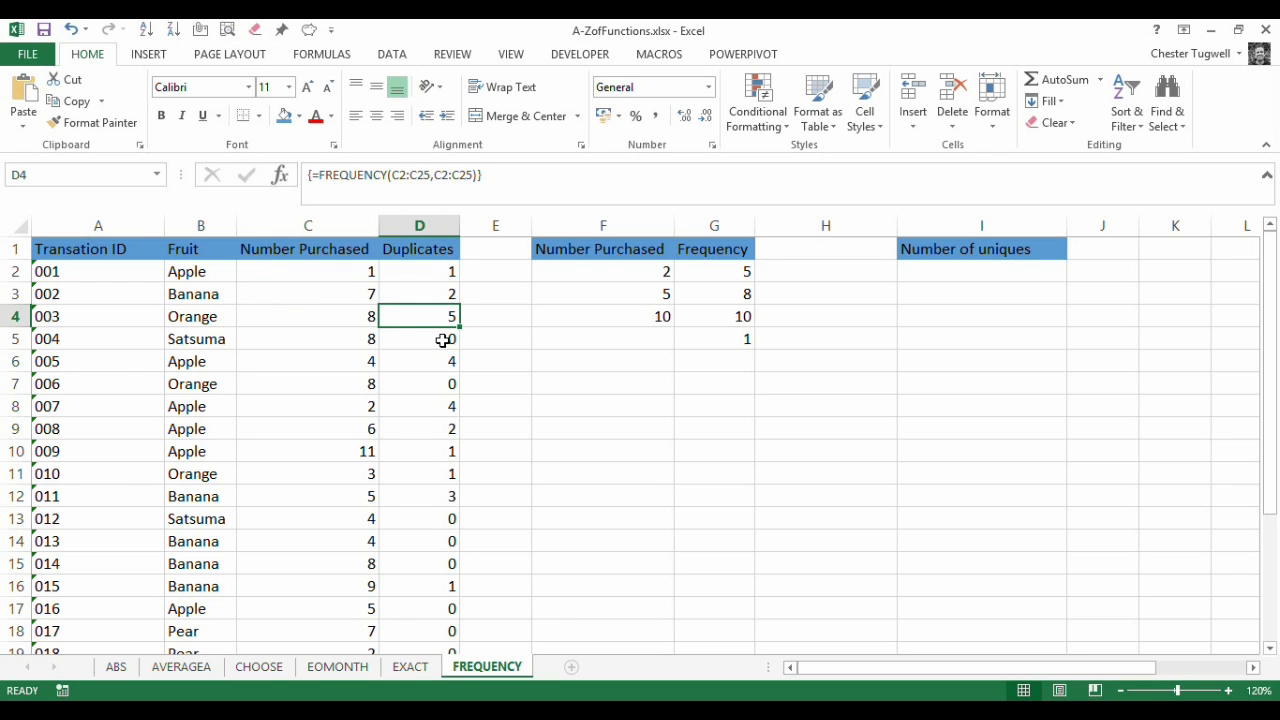
{"action": "scroll", "coordinate": [445, 340], "scroll_direction": "down", "scroll_amount": 2}
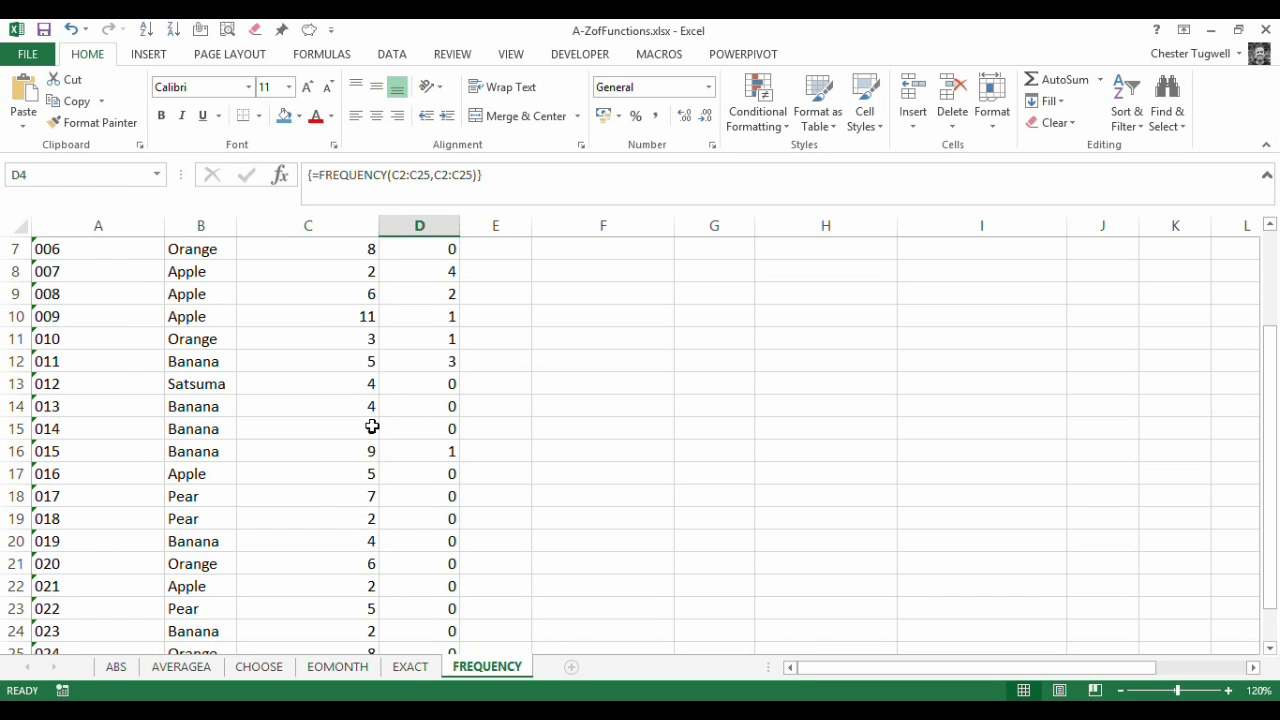
{"action": "scroll", "coordinate": [359, 513], "scroll_direction": "down", "scroll_amount": 2}
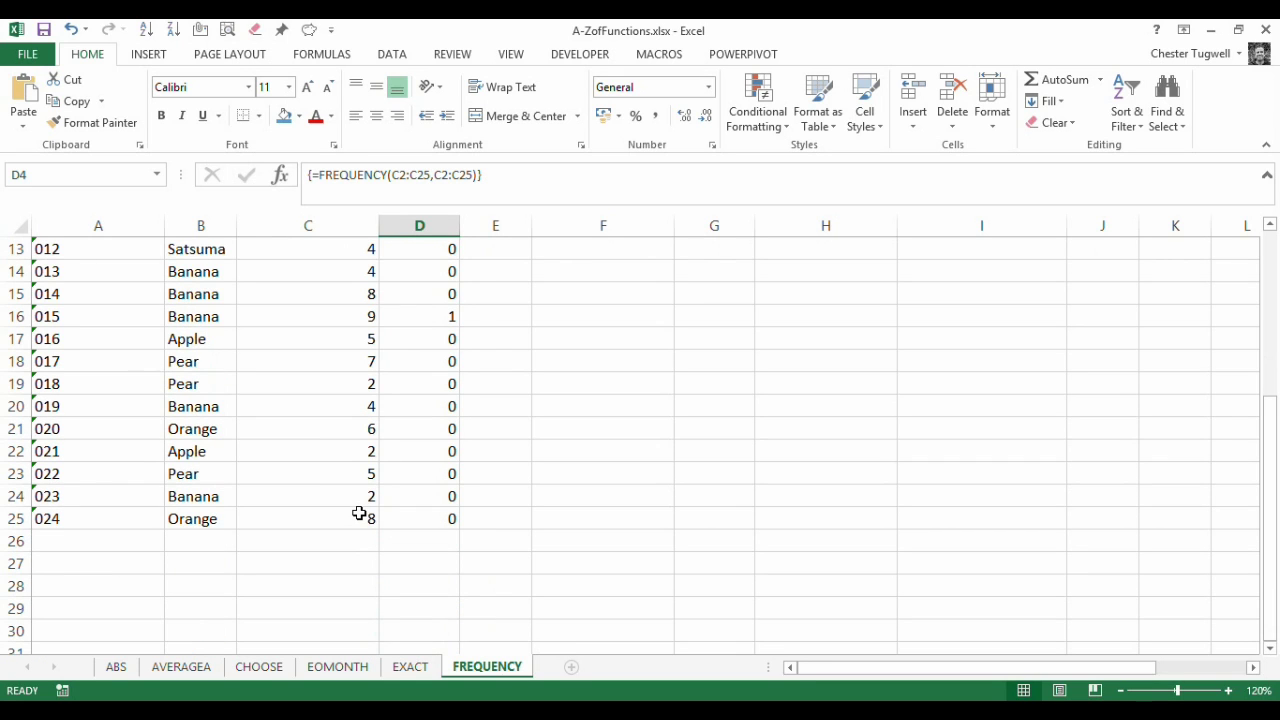
{"action": "scroll", "coordinate": [359, 513], "scroll_direction": "up", "scroll_amount": 4}
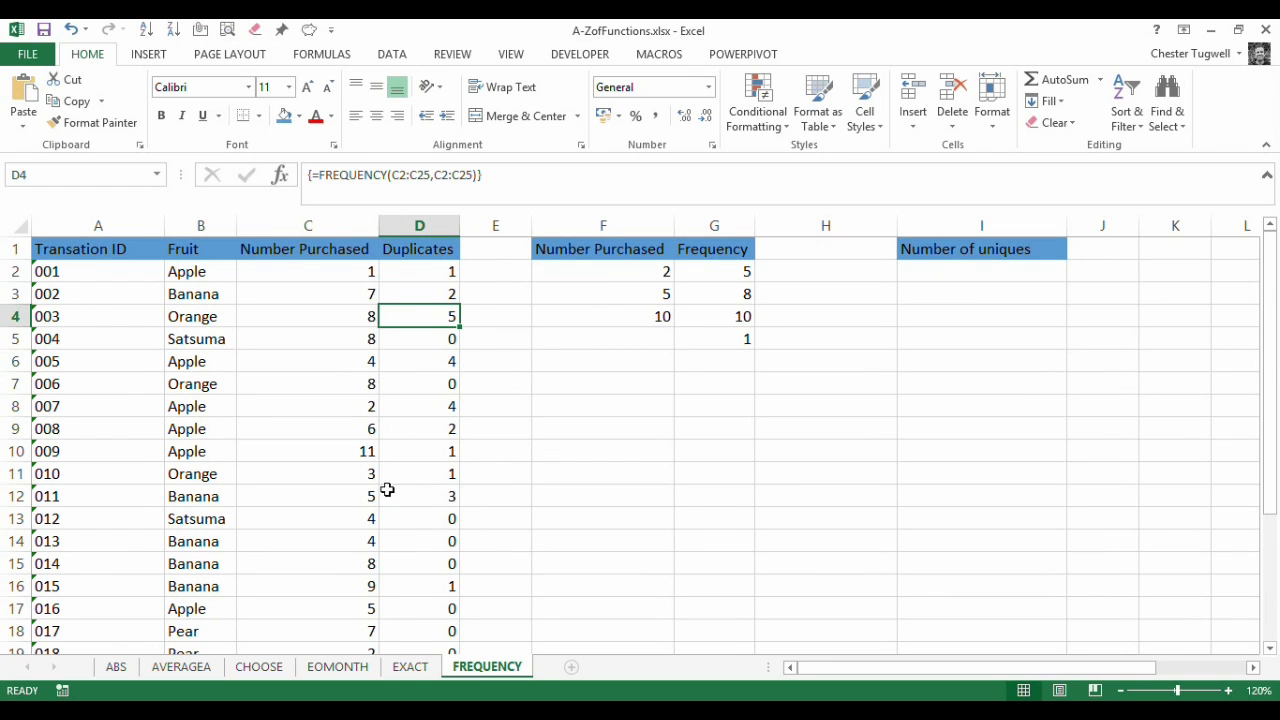
{"action": "scroll", "coordinate": [390, 530], "scroll_direction": "down", "scroll_amount": 3}
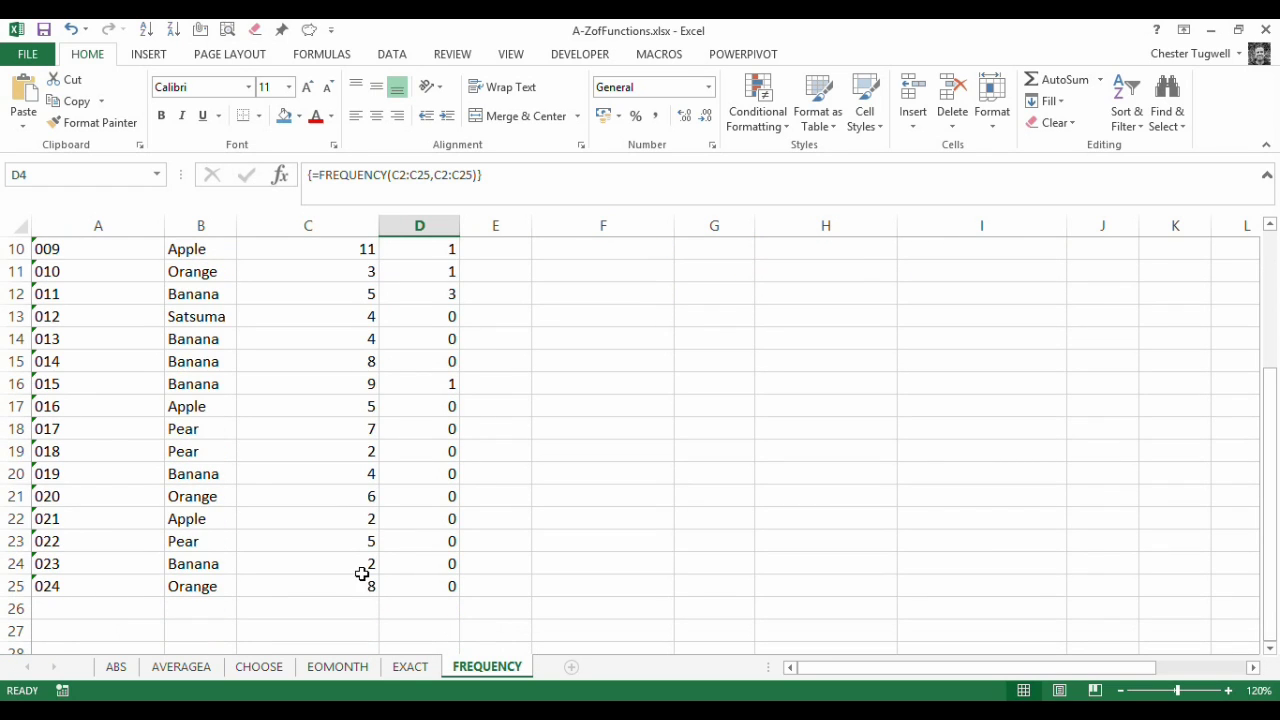
{"action": "scroll", "coordinate": [420, 440], "scroll_direction": "up", "scroll_amount": 3}
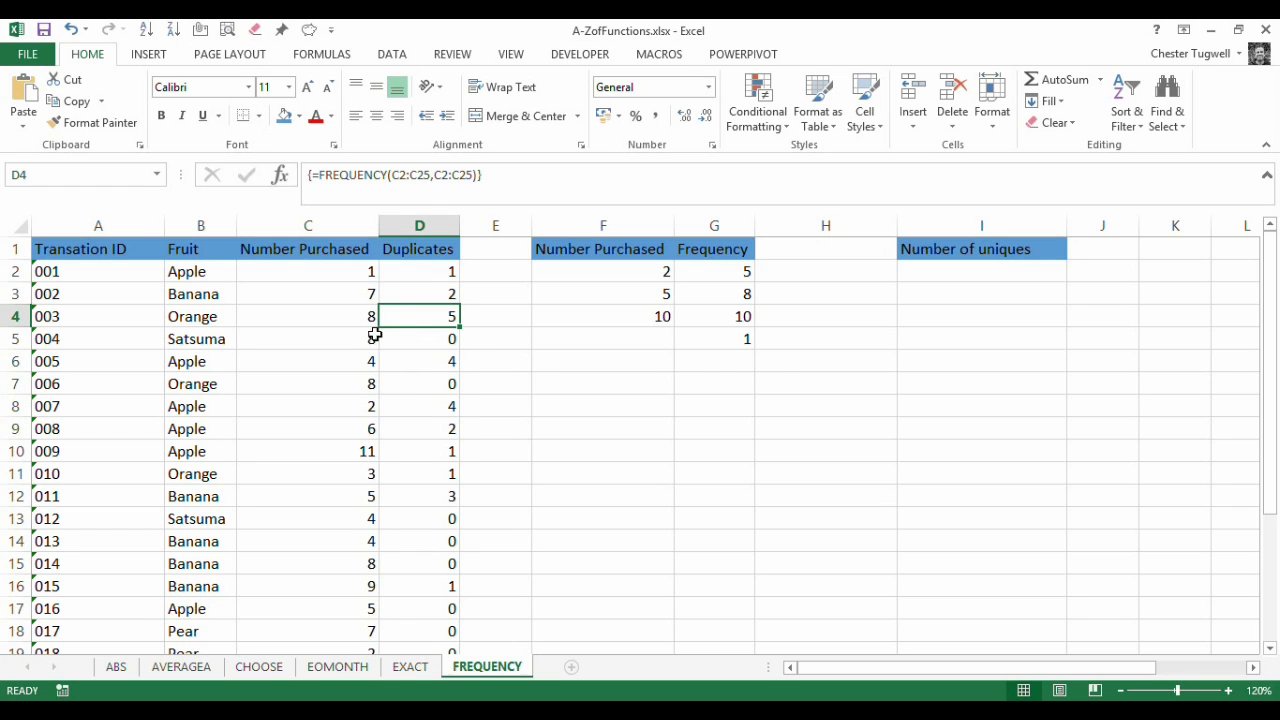
{"action": "scroll", "coordinate": [413, 394], "scroll_direction": "down", "scroll_amount": 4}
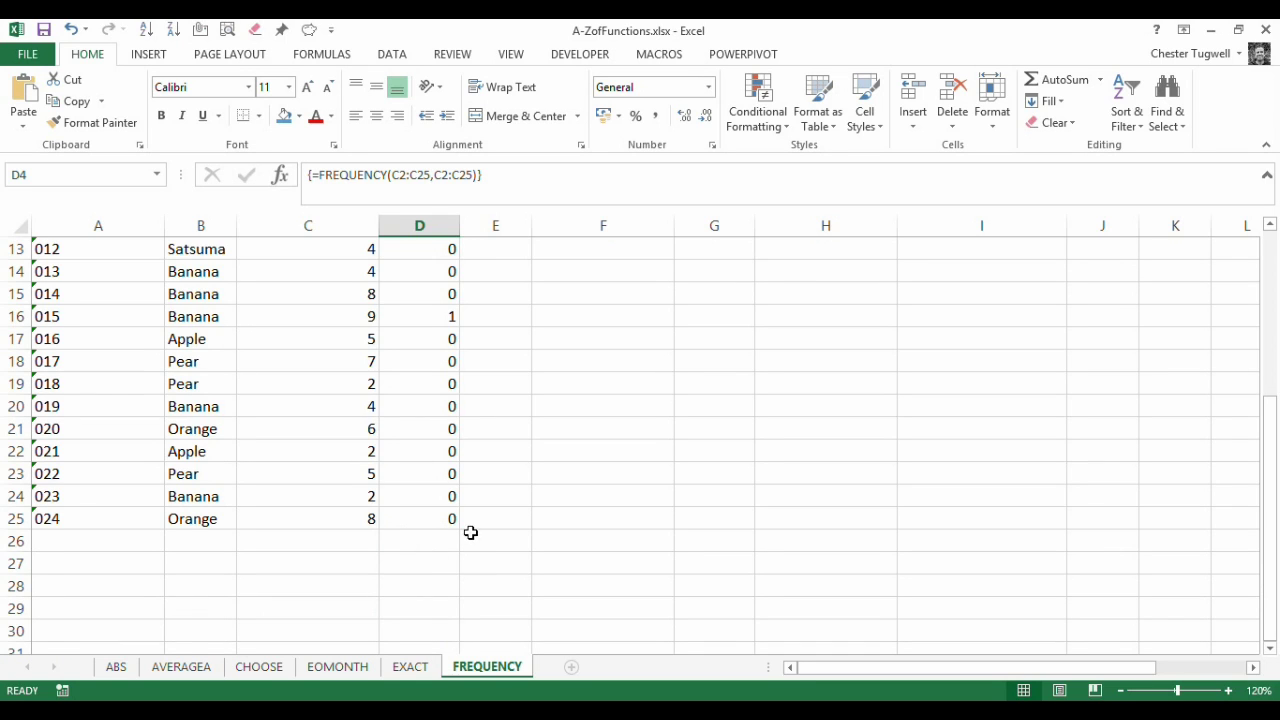
{"action": "scroll", "coordinate": [470, 532], "scroll_direction": "up", "scroll_amount": 4}
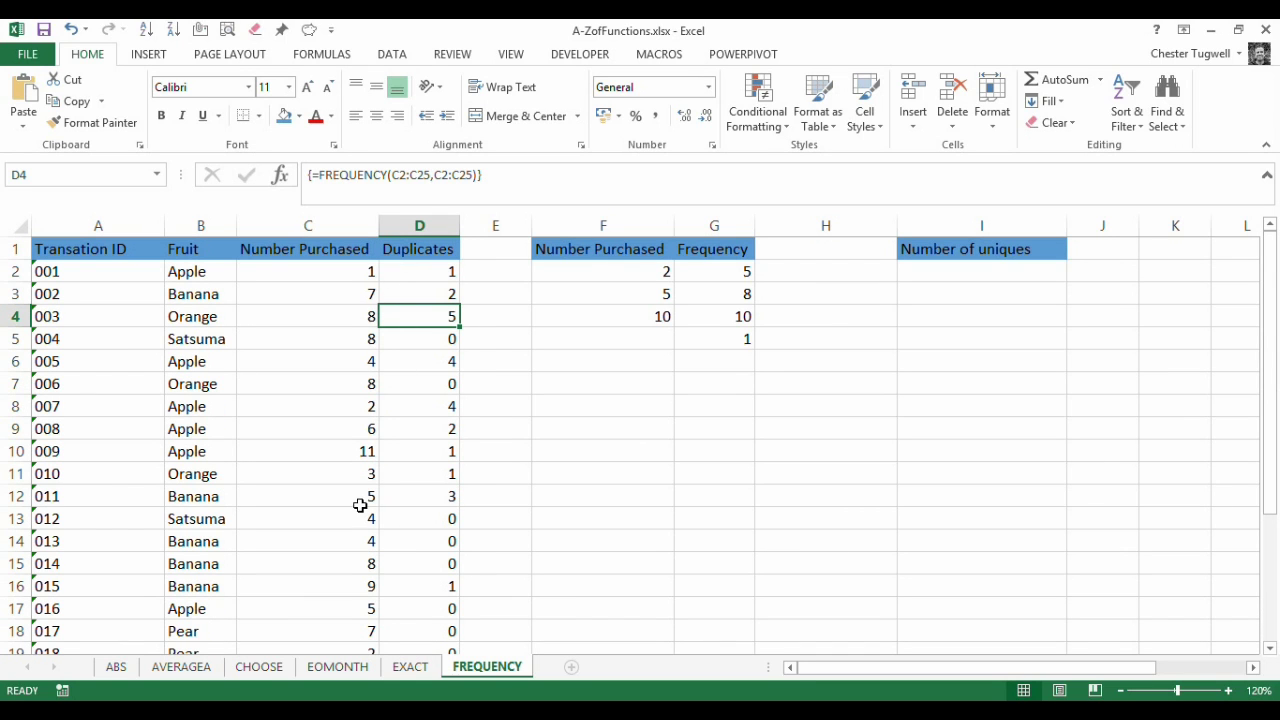
{"action": "scroll", "coordinate": [534, 500], "scroll_direction": "down", "scroll_amount": 3}
{"action": "scroll", "coordinate": [391, 288], "scroll_direction": "up", "scroll_amount": 3}
Step: Enter =COUNTIFS(D2:D25,">0") in D26 beneath the Duplicates column and check it against the column's entries
{"action": "scroll", "coordinate": [436, 392], "scroll_direction": "down", "scroll_amount": 3}
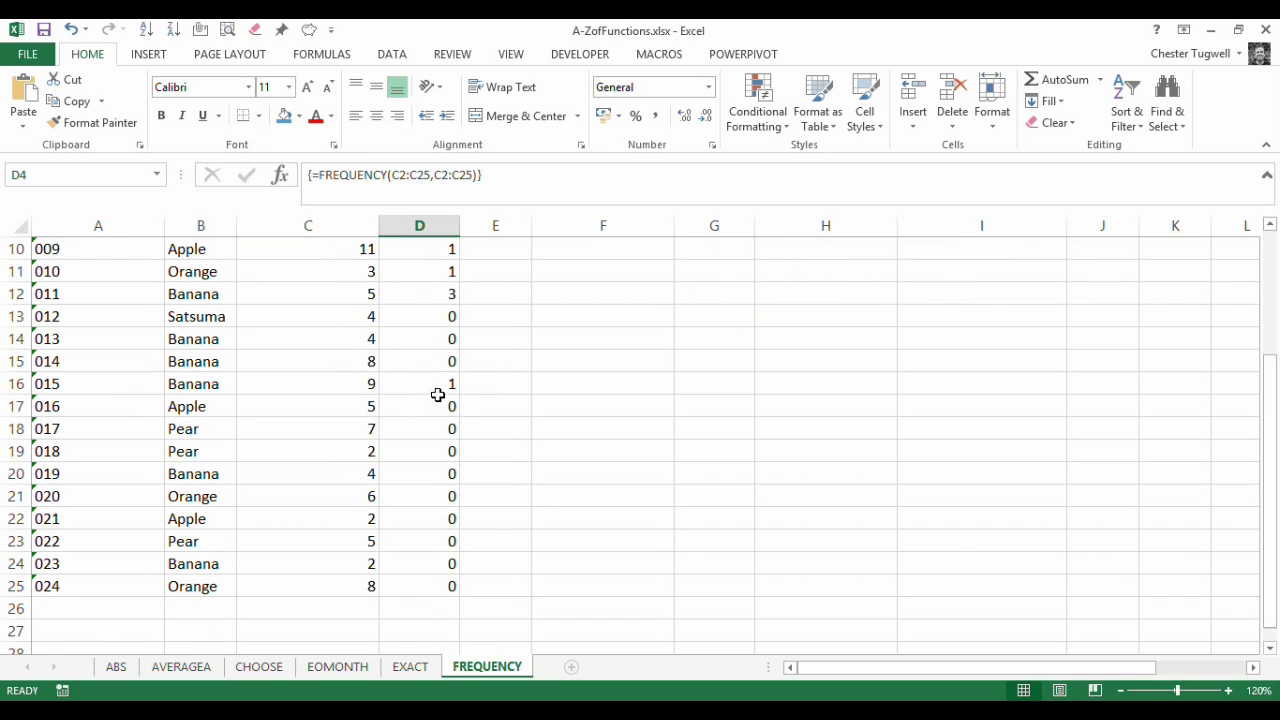
{"action": "left_click", "coordinate": [430, 610]}
{"action": "type", "text": "=co"}
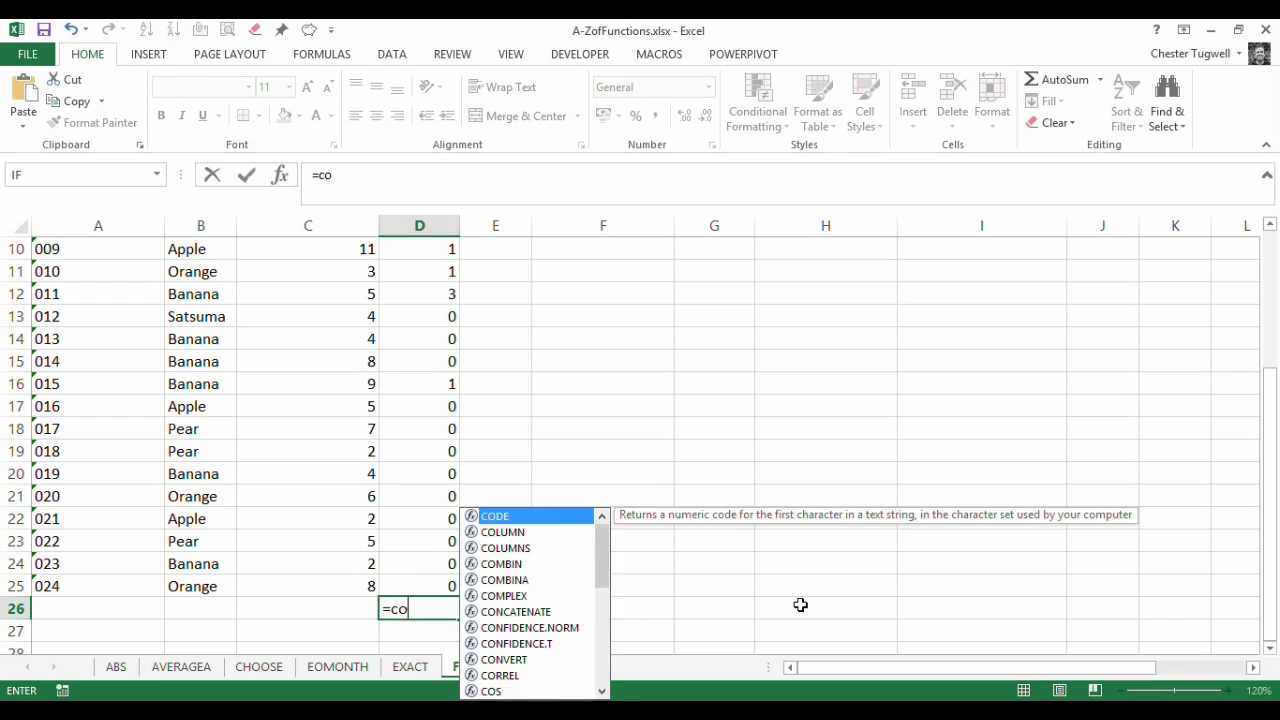
{"action": "type", "text": "untifs"}
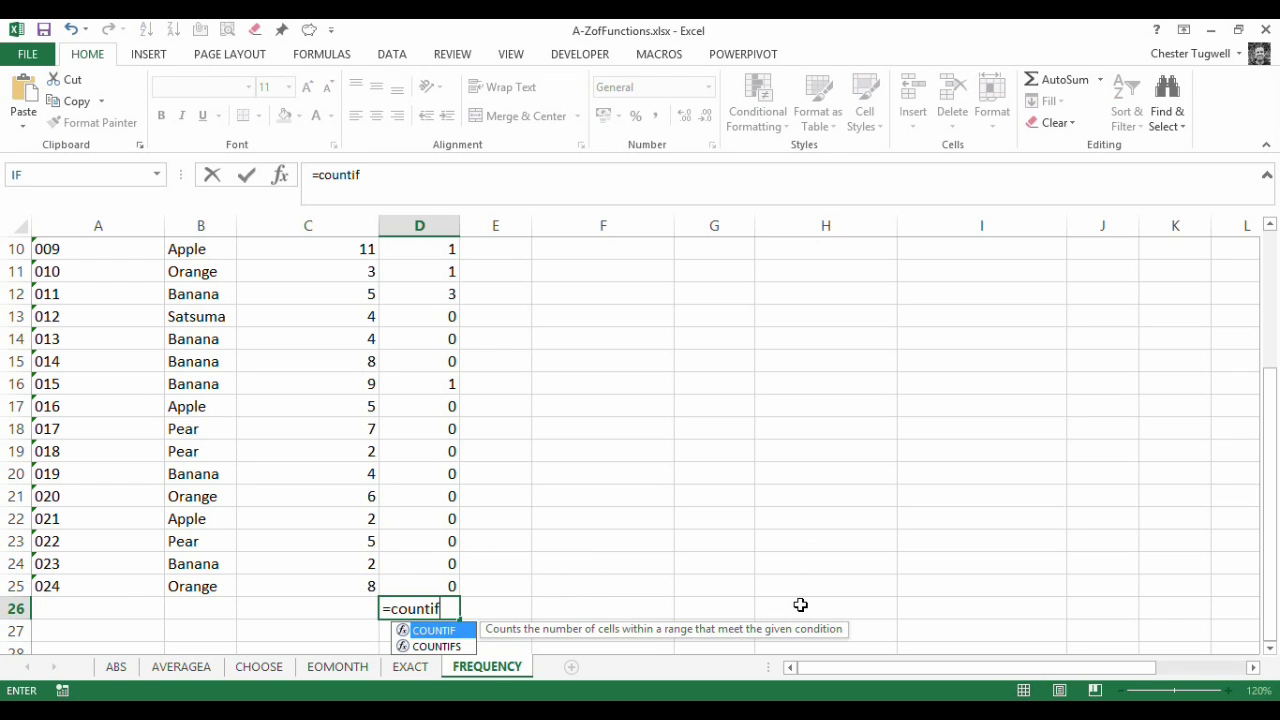
{"action": "key", "text": "BackSpace"}
{"action": "type", "text": "s("}
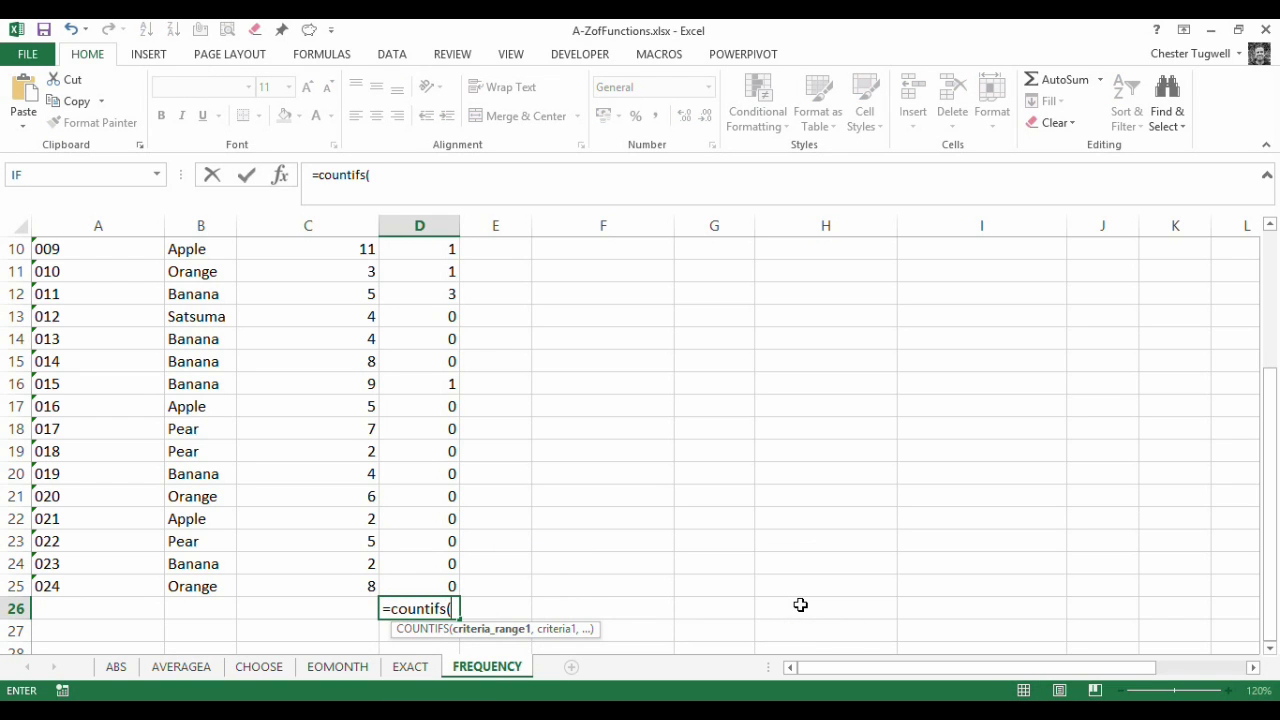
{"action": "scroll", "coordinate": [557, 280], "scroll_direction": "up", "scroll_amount": 3}
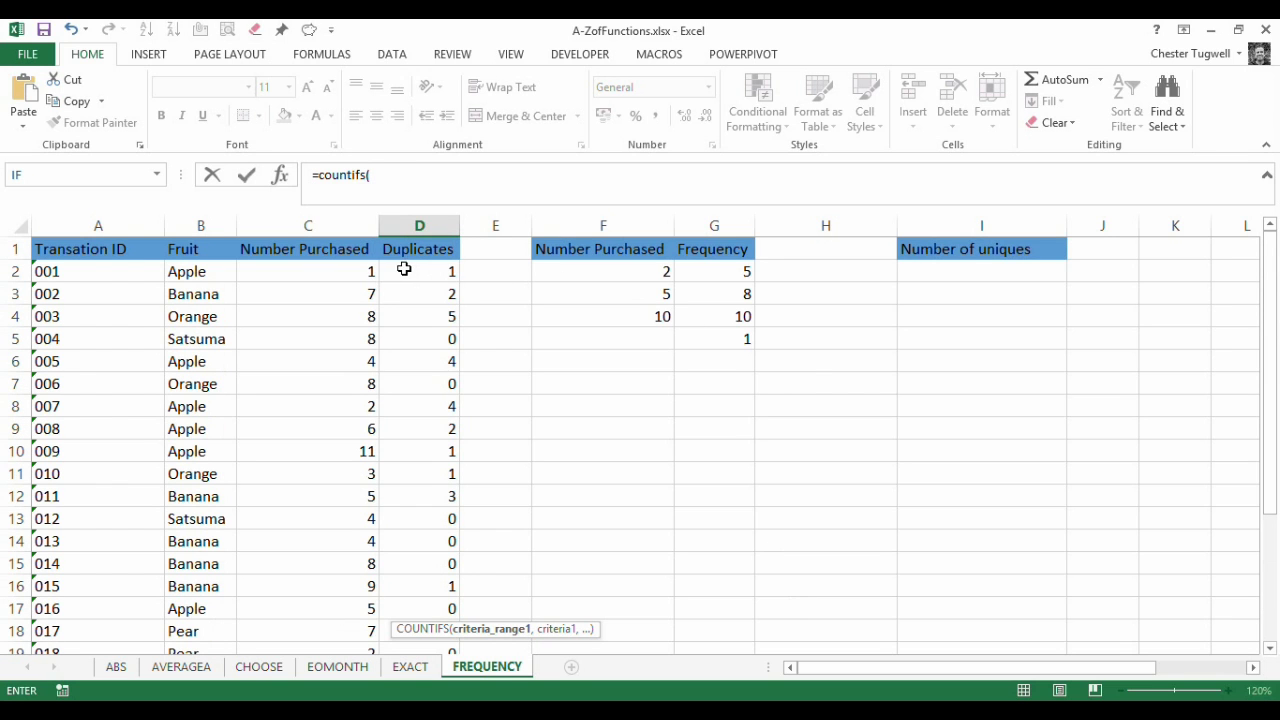
{"action": "left_click_drag", "start_coordinate": [403, 266], "coordinate": [418, 605]}
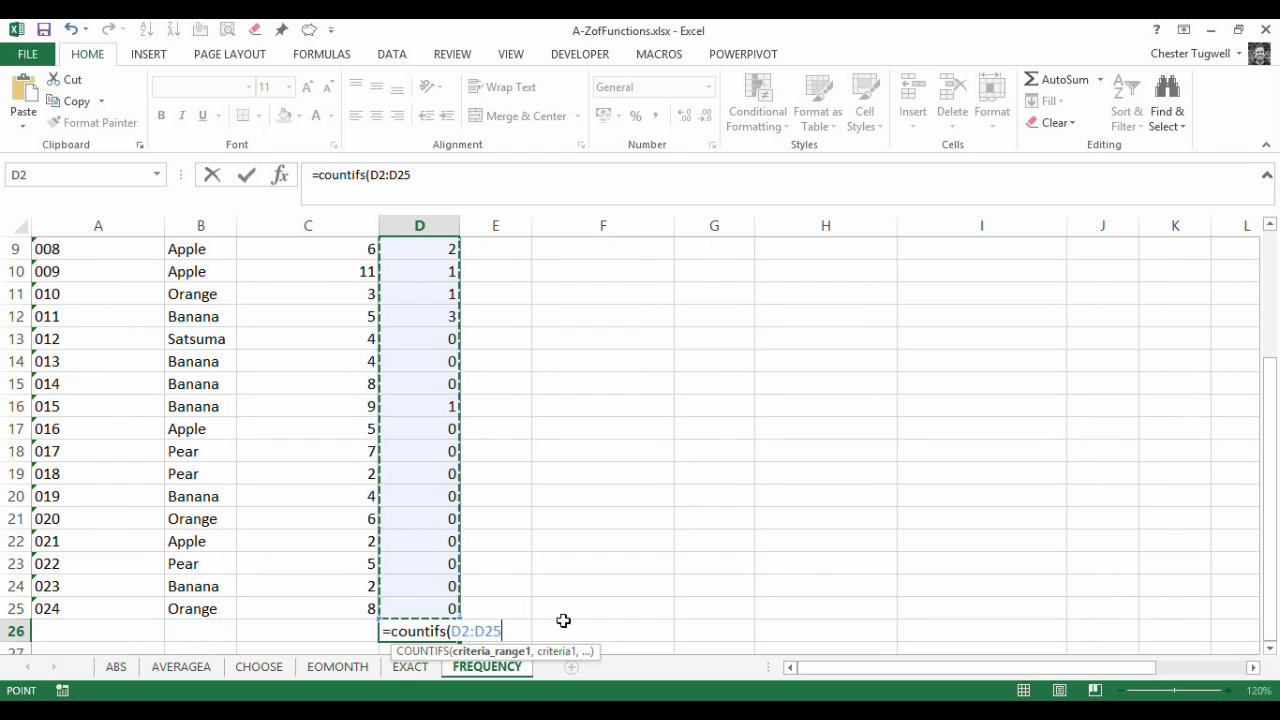
{"action": "type", "text": ","}
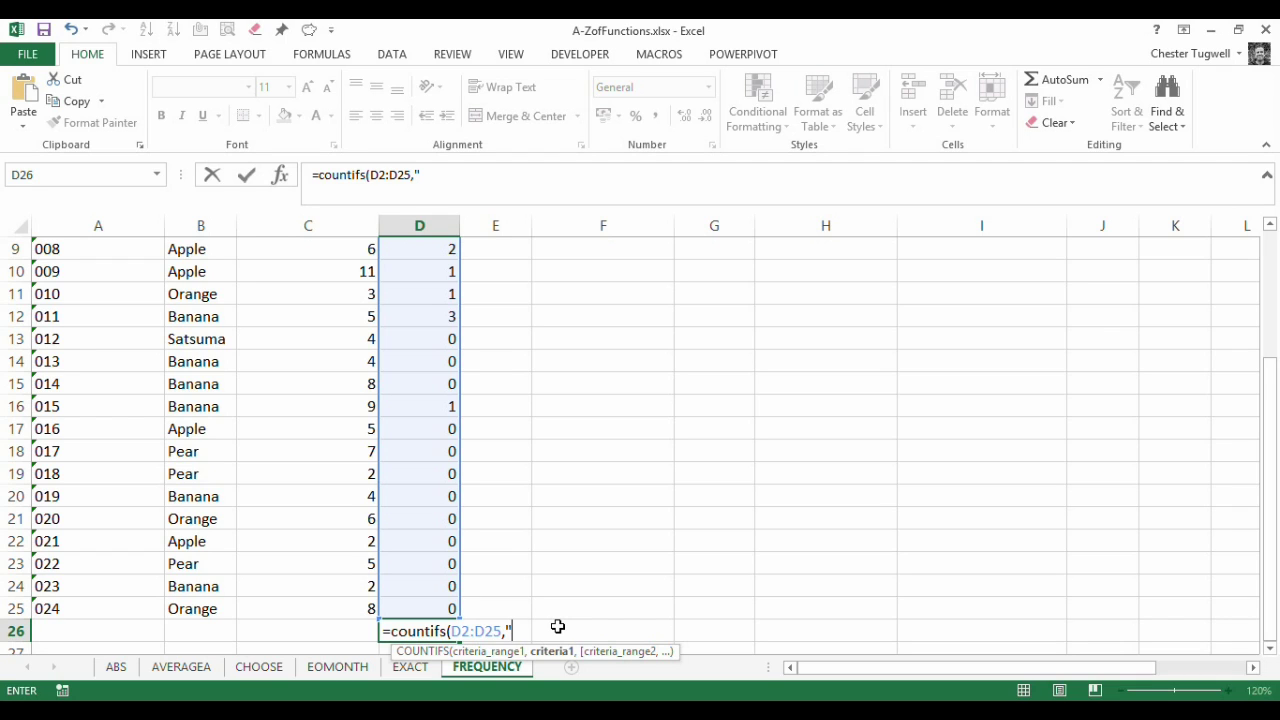
{"action": "type", "text": "\">0\""}
{"action": "scroll", "coordinate": [586, 594], "scroll_direction": "down", "scroll_amount": 2}
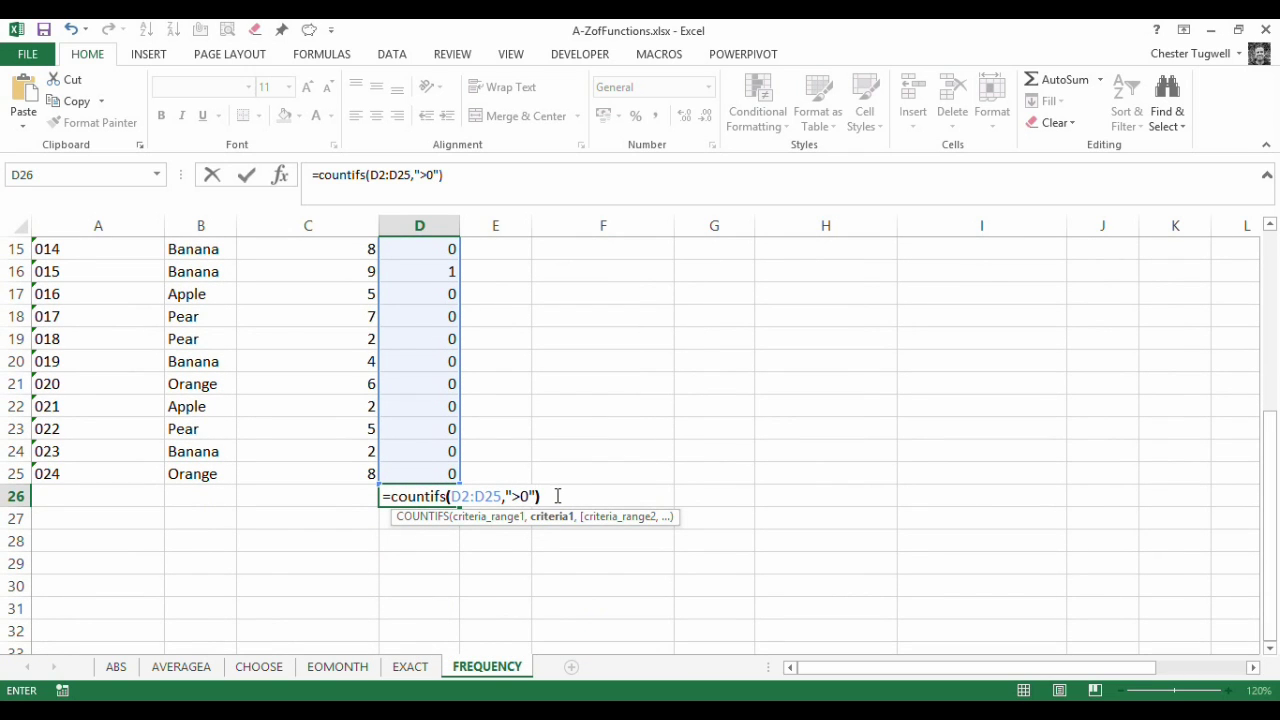
{"action": "key", "text": "Return"}
{"action": "scroll", "coordinate": [556, 495], "scroll_direction": "up", "scroll_amount": 3}
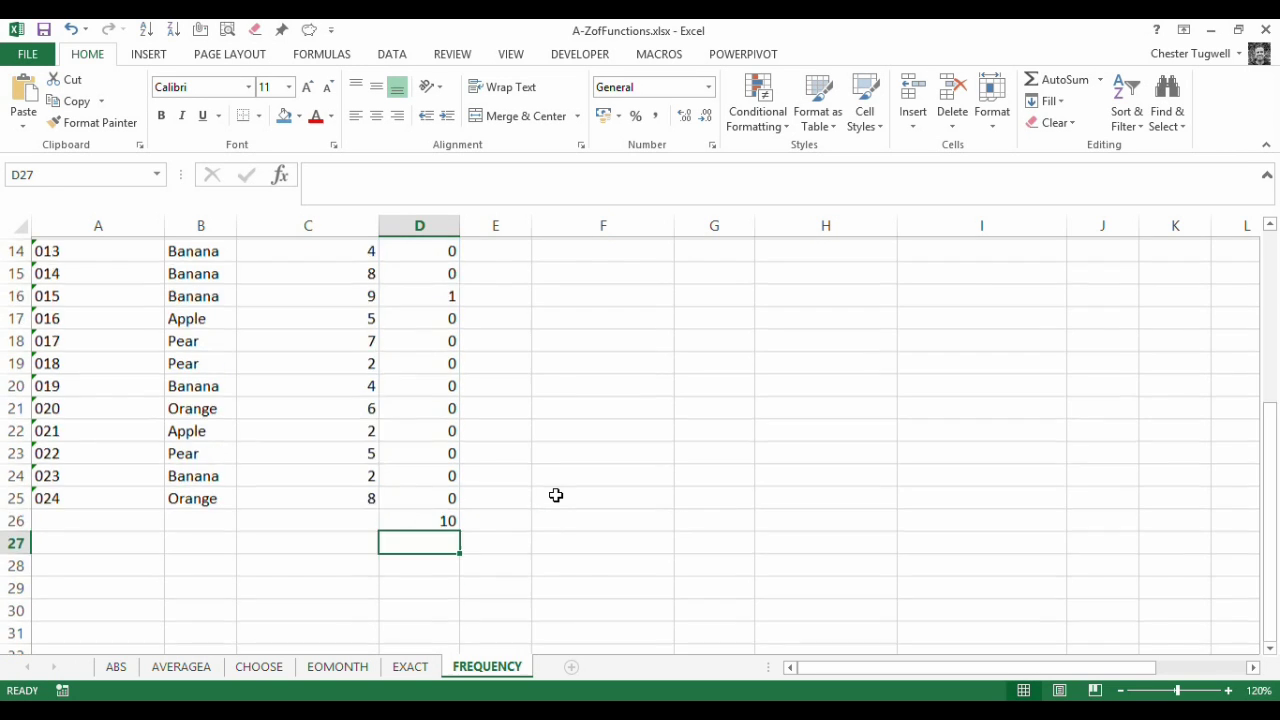
{"action": "scroll", "coordinate": [556, 495], "scroll_direction": "down", "scroll_amount": 2}
{"action": "scroll", "coordinate": [550, 505], "scroll_direction": "up", "scroll_amount": 4}
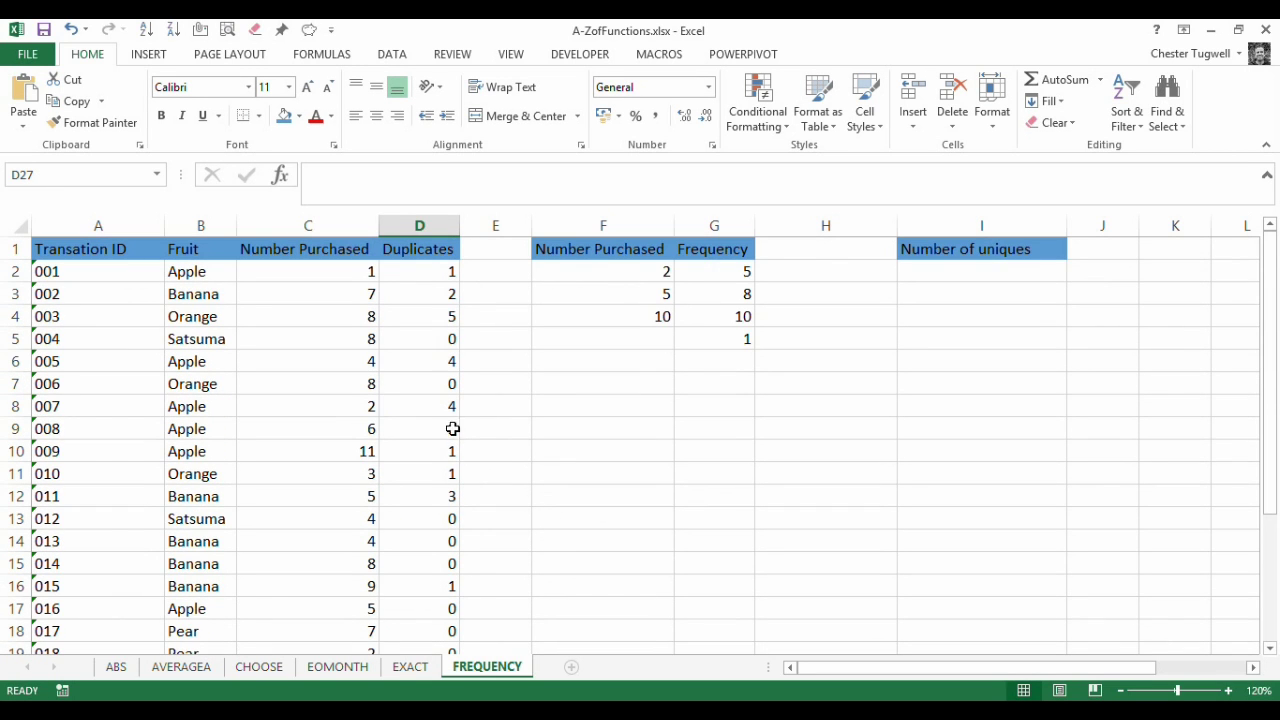
{"action": "scroll", "coordinate": [345, 545], "scroll_direction": "down", "scroll_amount": 4}
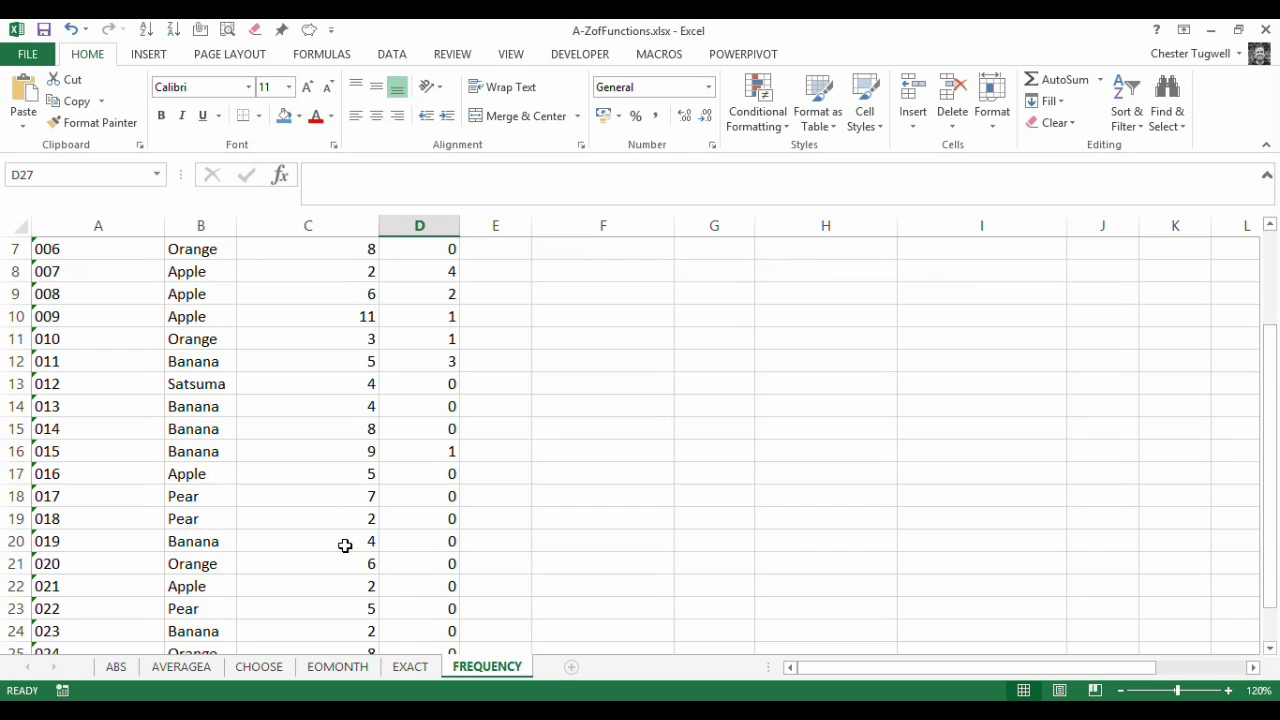
Step: Set the Number Purchased in C15 to 22 and check the Duplicates column and its count in D26
{"action": "scroll", "coordinate": [346, 543], "scroll_direction": "up", "scroll_amount": 2}
{"action": "left_click", "coordinate": [352, 428]}
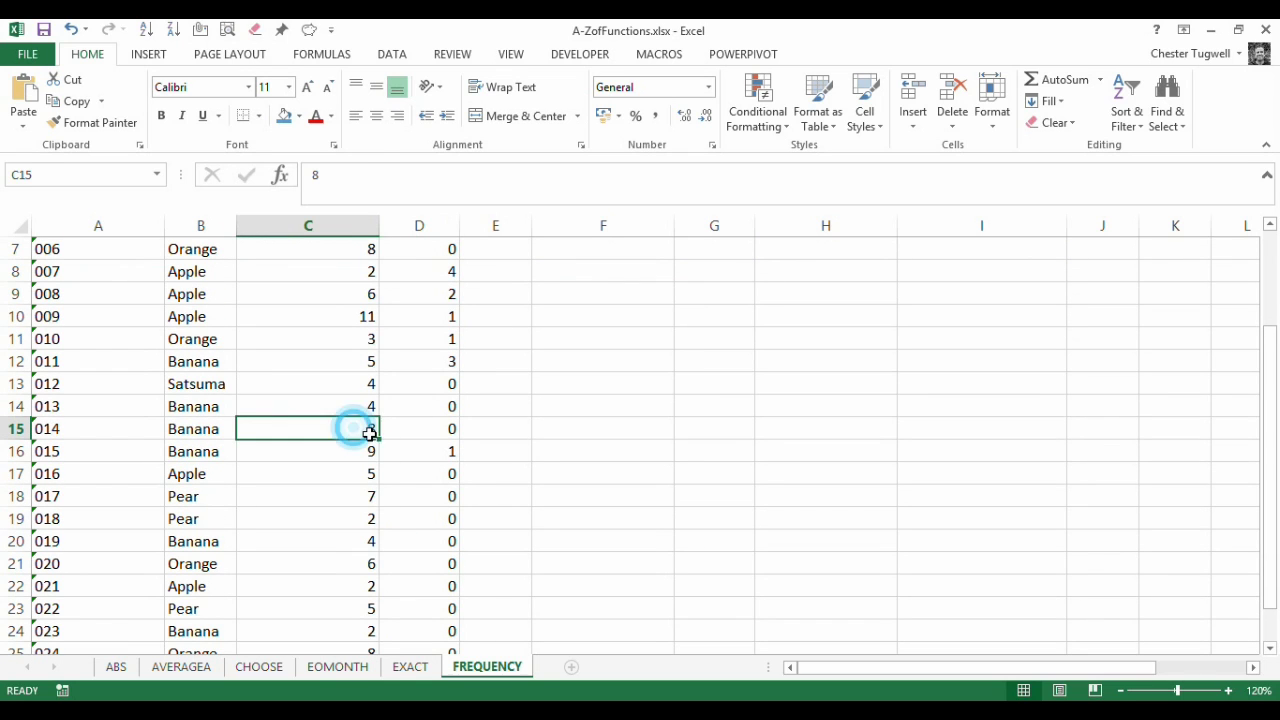
{"action": "type", "text": "22"}
{"action": "left_click", "coordinate": [538, 456]}
{"action": "scroll", "coordinate": [520, 430], "scroll_direction": "down", "scroll_amount": 5}
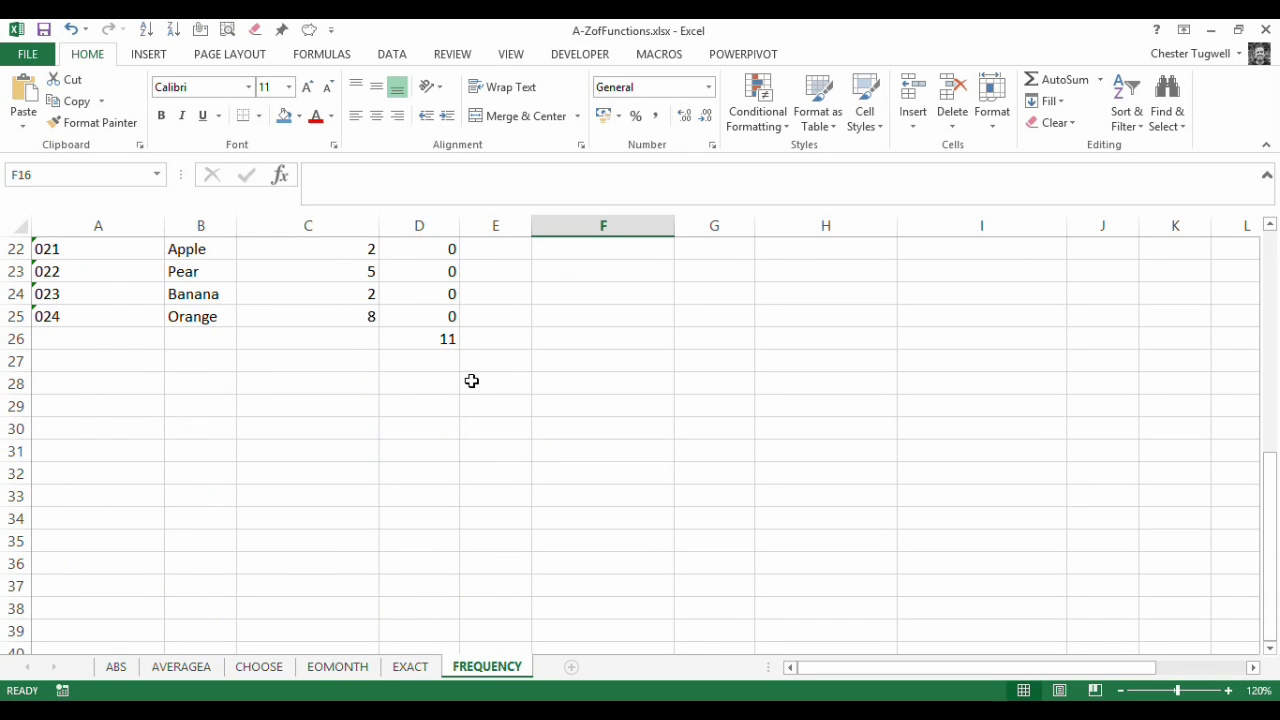
{"action": "scroll", "coordinate": [480, 354], "scroll_direction": "up", "scroll_amount": 3}
{"action": "scroll", "coordinate": [491, 358], "scroll_direction": "up", "scroll_amount": 4}
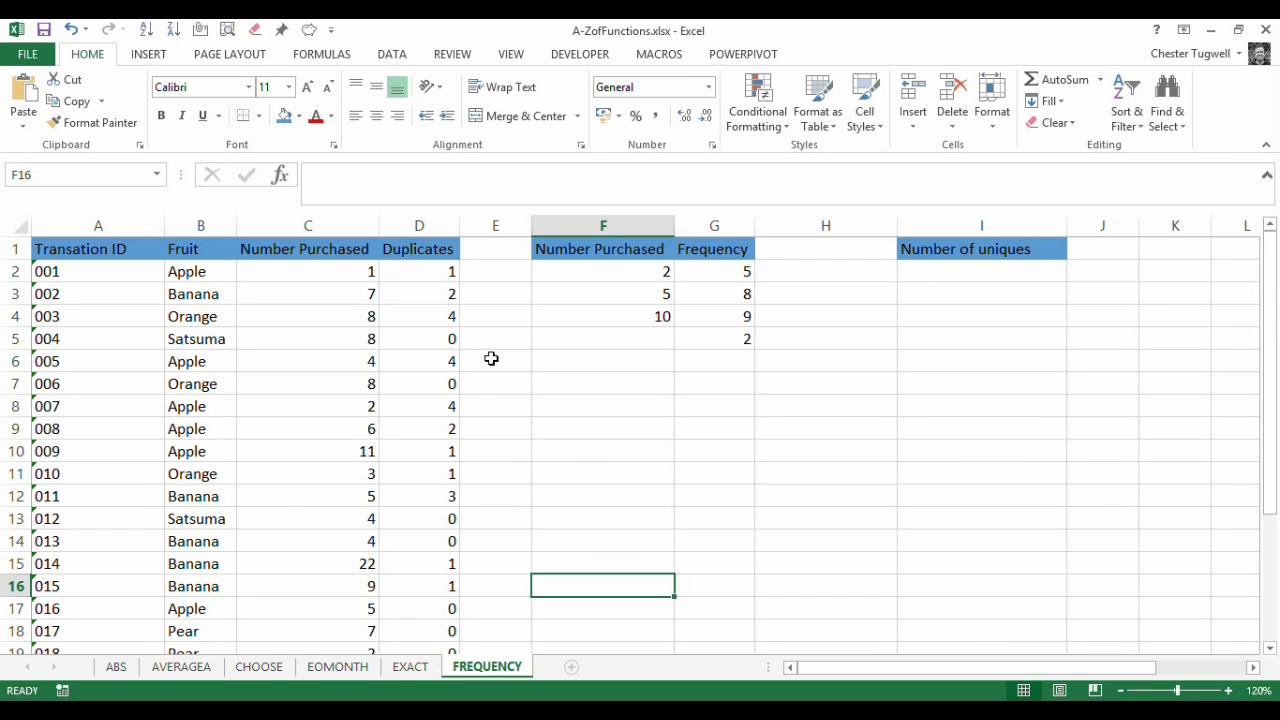
{"action": "scroll", "coordinate": [529, 482], "scroll_direction": "down", "scroll_amount": 4}
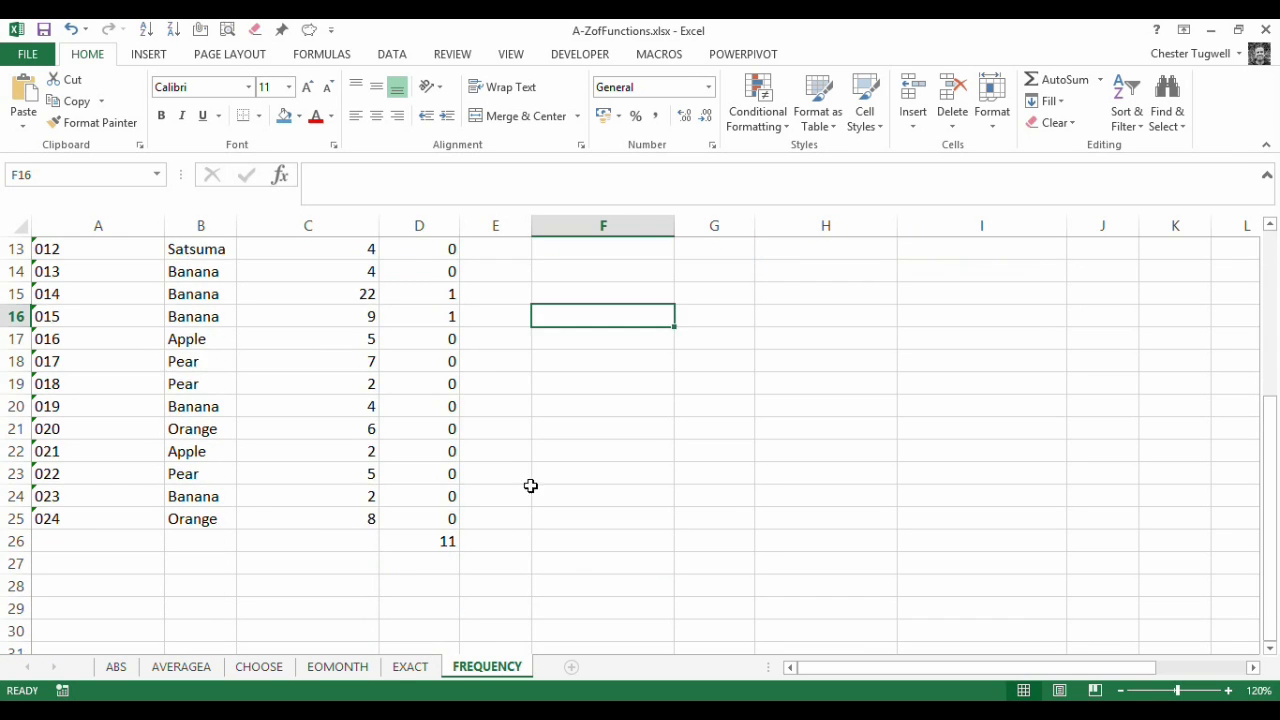
{"action": "scroll", "coordinate": [540, 511], "scroll_direction": "up", "scroll_amount": 4}
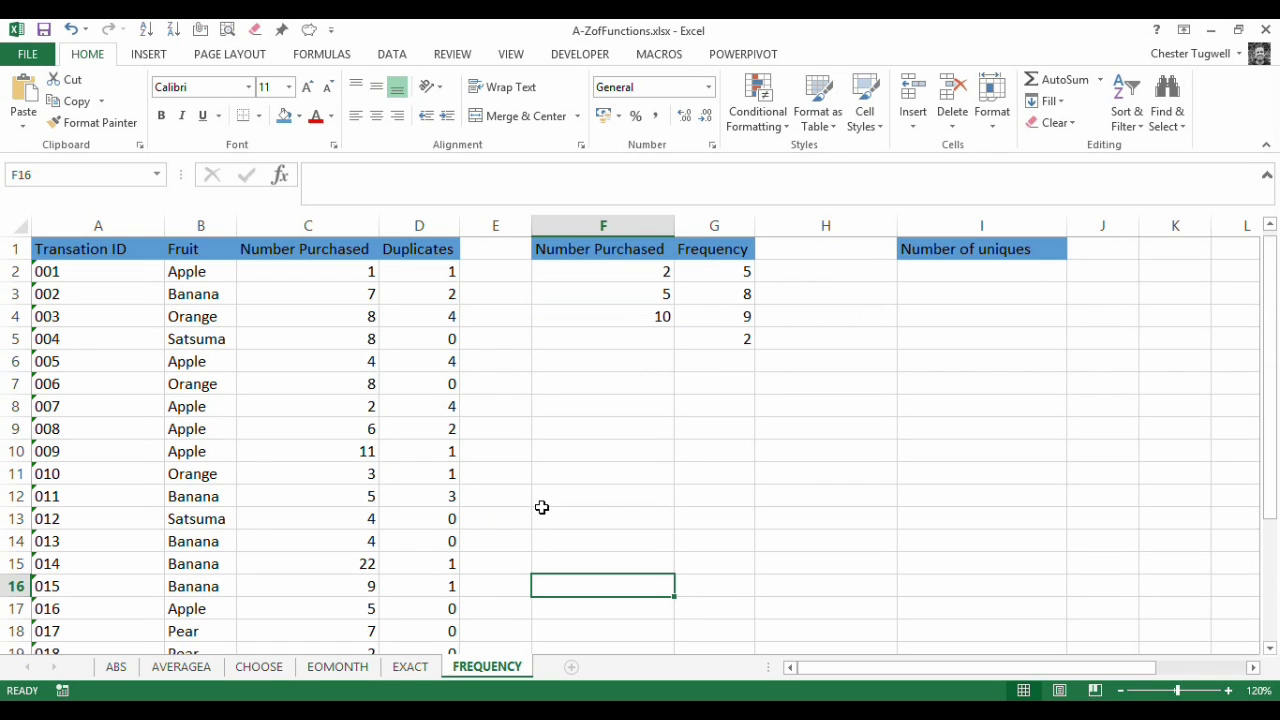
Step: Enter =FREQUENCY(C2:C25,C2:C25) as an array formula in I2 under Number of uniques
{"action": "left_click", "coordinate": [923, 275]}
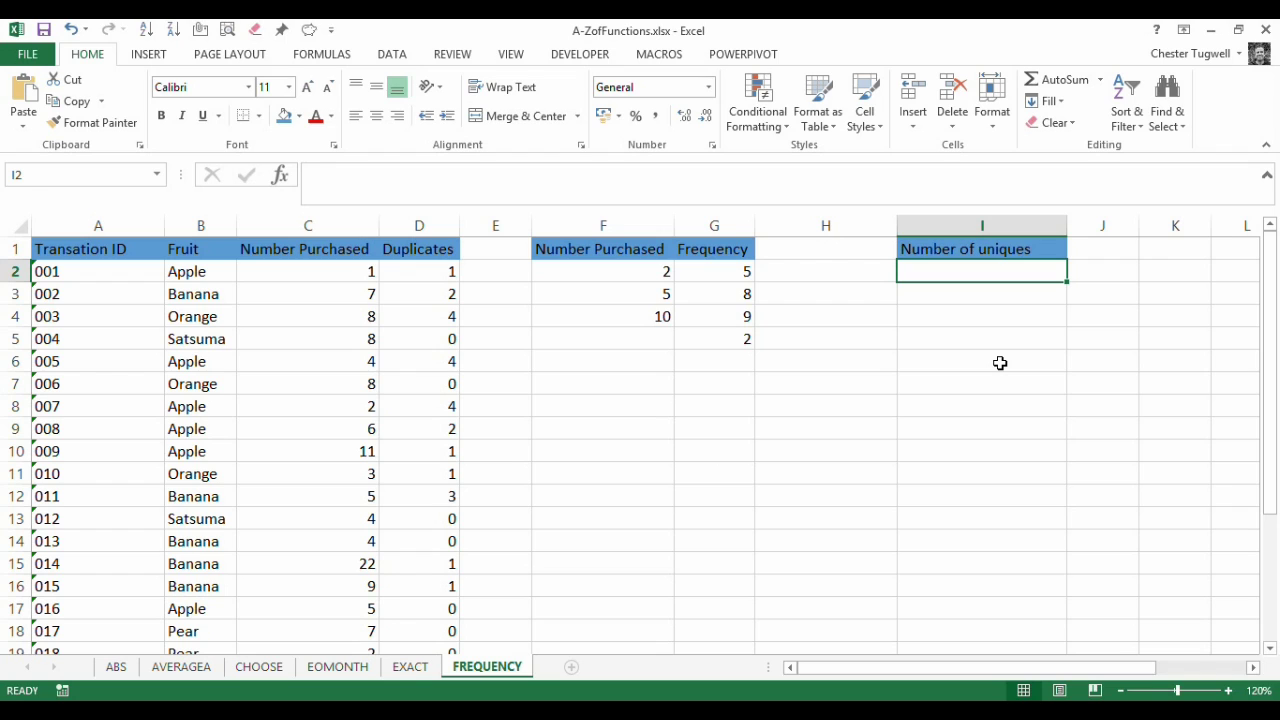
{"action": "type", "text": "=fr"}
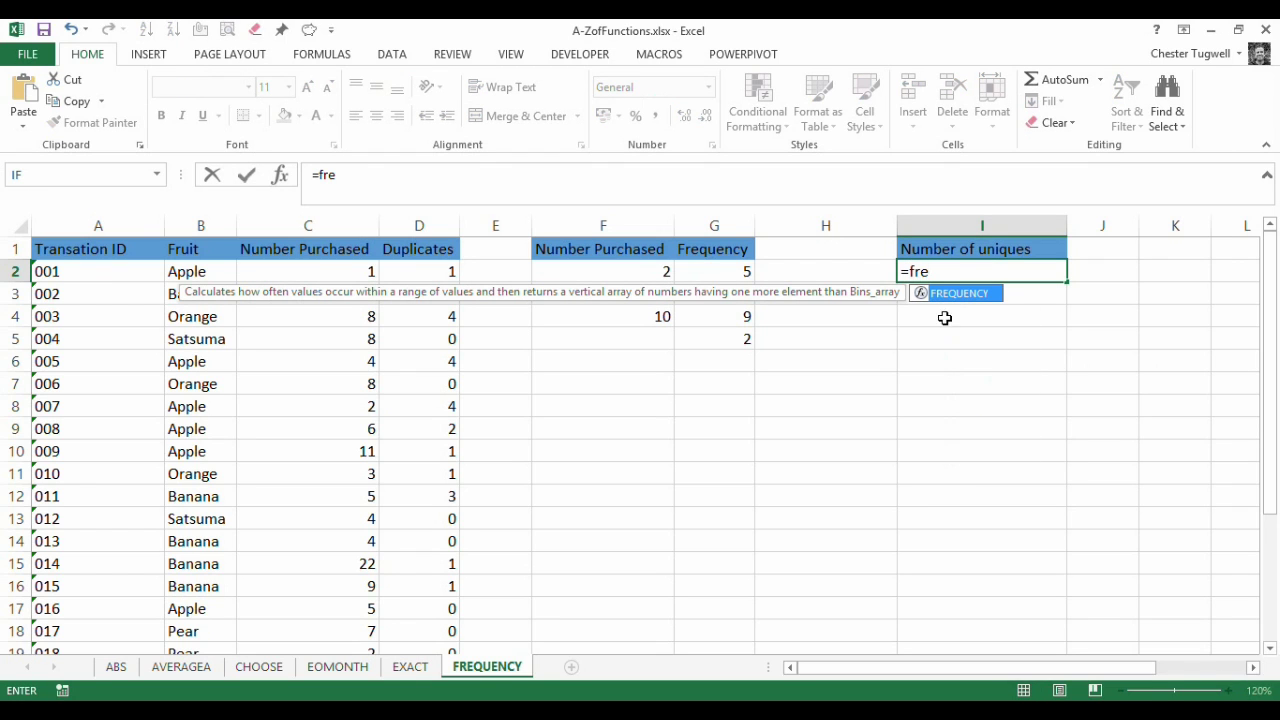
{"action": "type", "text": "e"}
{"action": "double_click", "coordinate": [951, 293]}
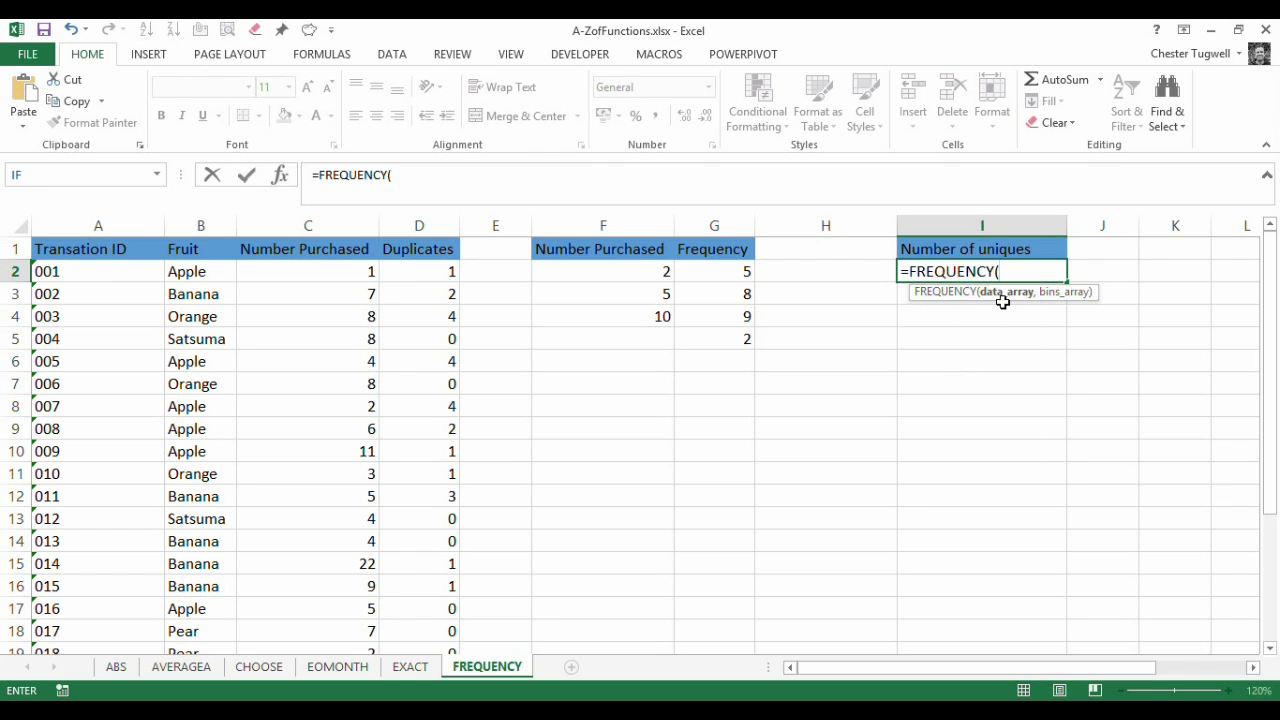
{"action": "left_click", "coordinate": [340, 273]}
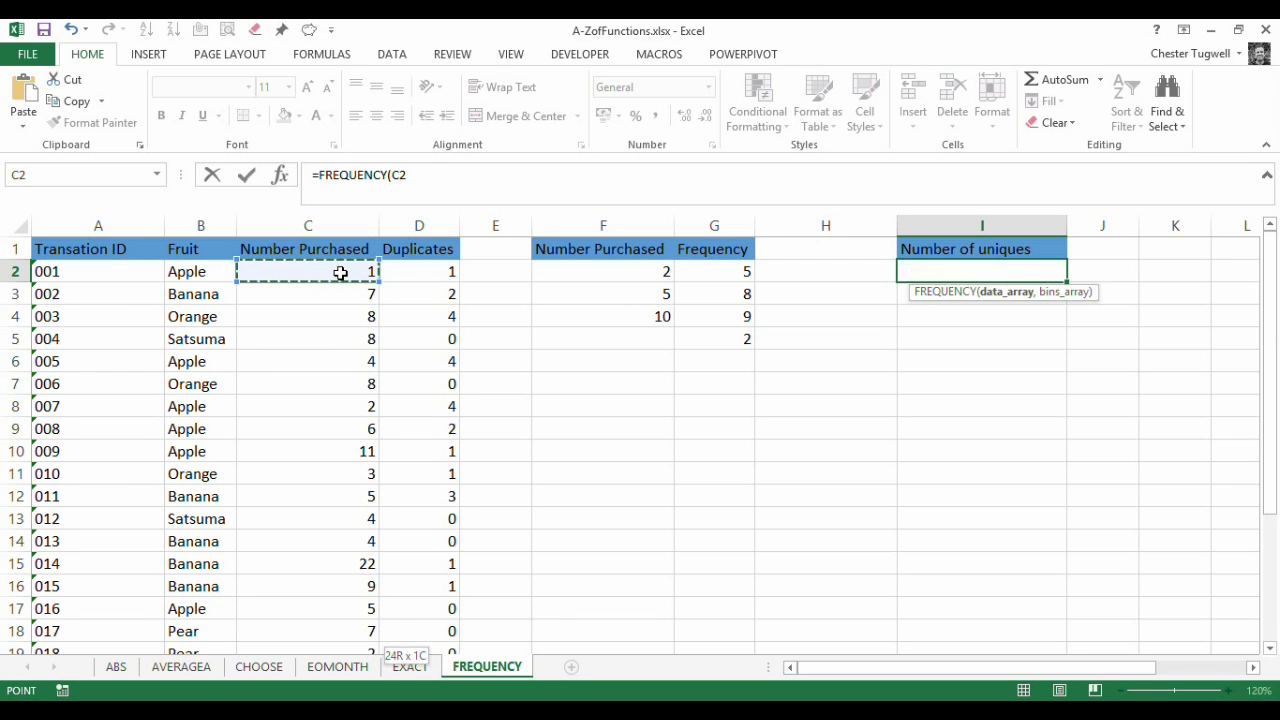
{"action": "key", "text": "ctrl+shift+Down"}
{"action": "left_click_drag", "start_coordinate": [1270, 383], "coordinate": [1270, 300]}
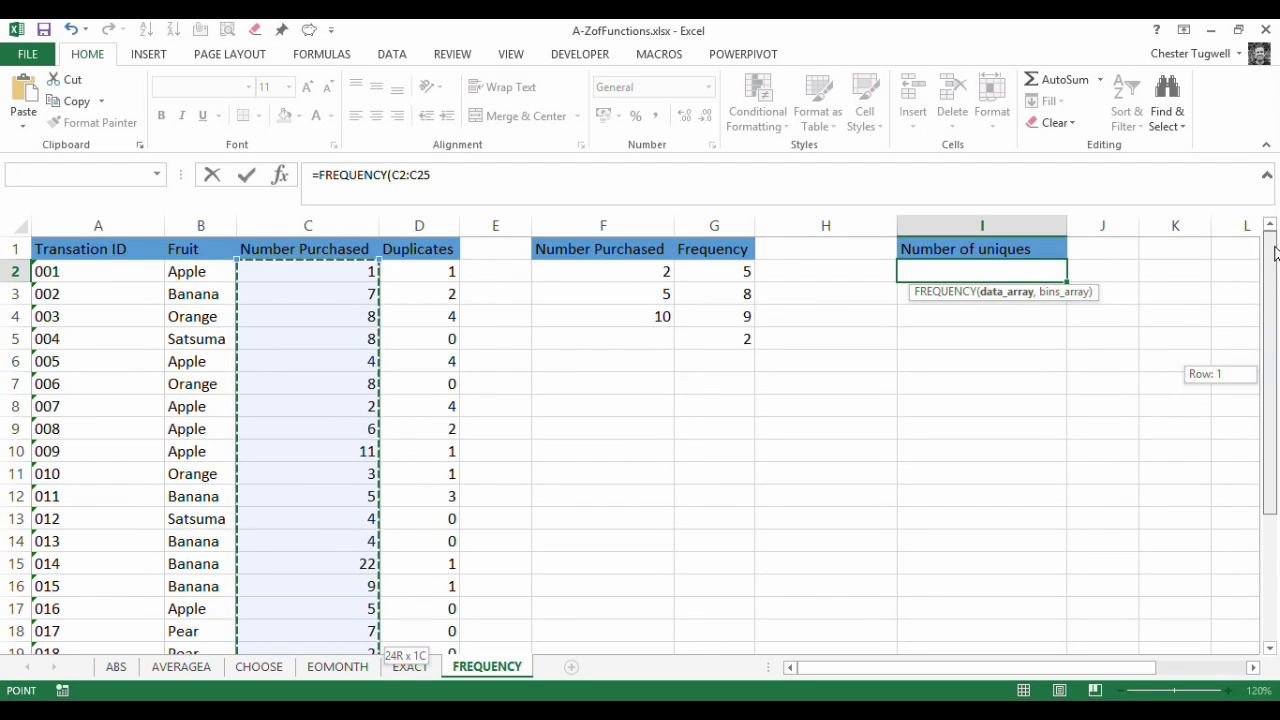
{"action": "type", "text": ","}
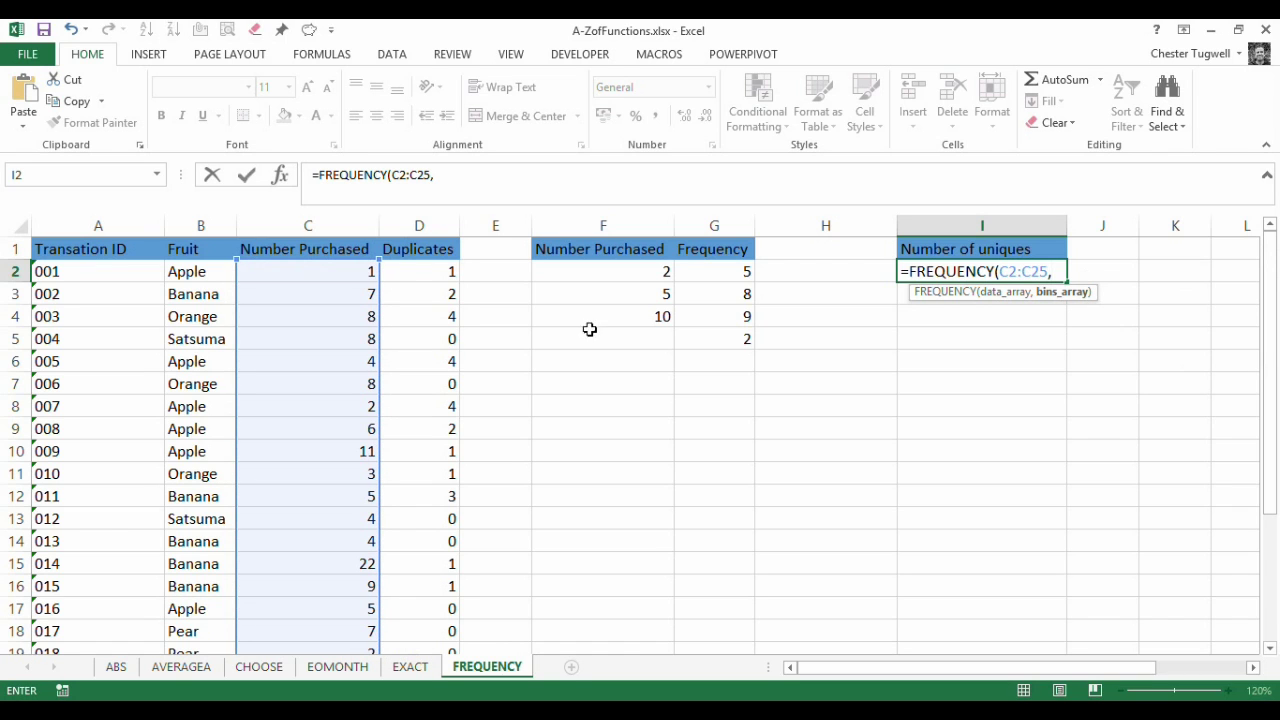
{"action": "left_click", "coordinate": [296, 268]}
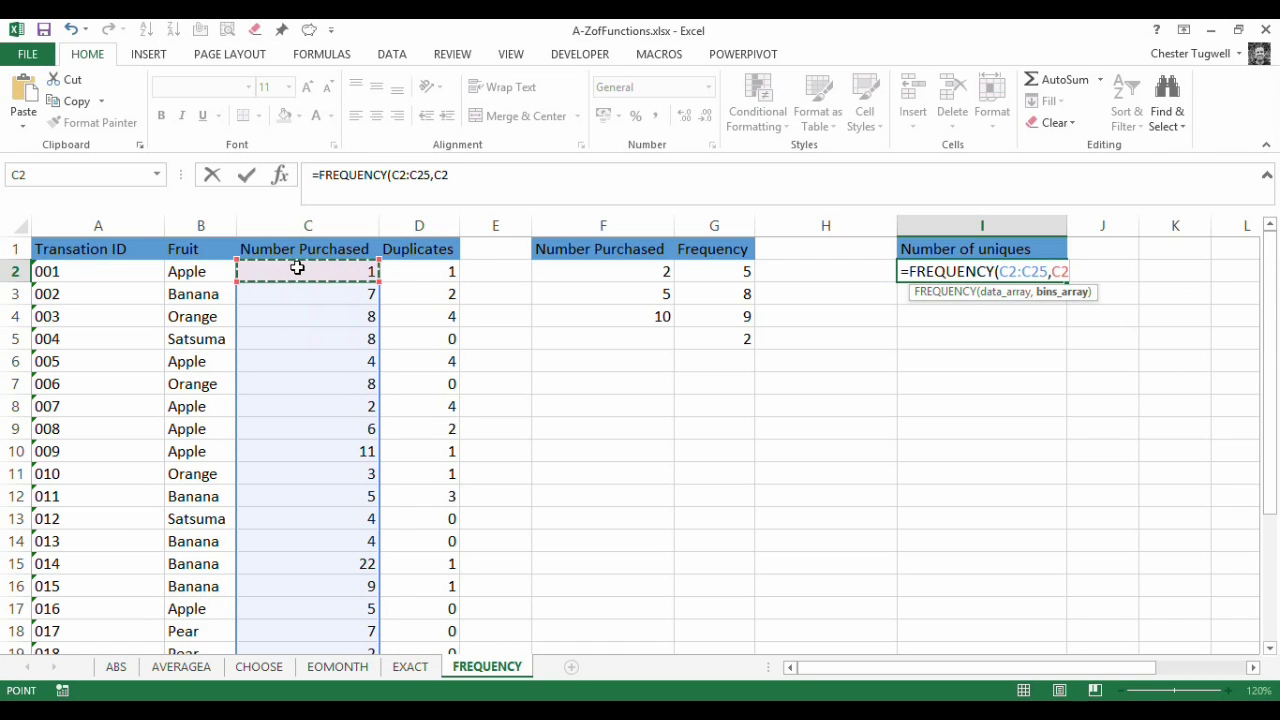
{"action": "key", "text": "ctrl+shift+Down"}
{"action": "scroll", "coordinate": [735, 379], "scroll_direction": "up", "scroll_amount": 3}
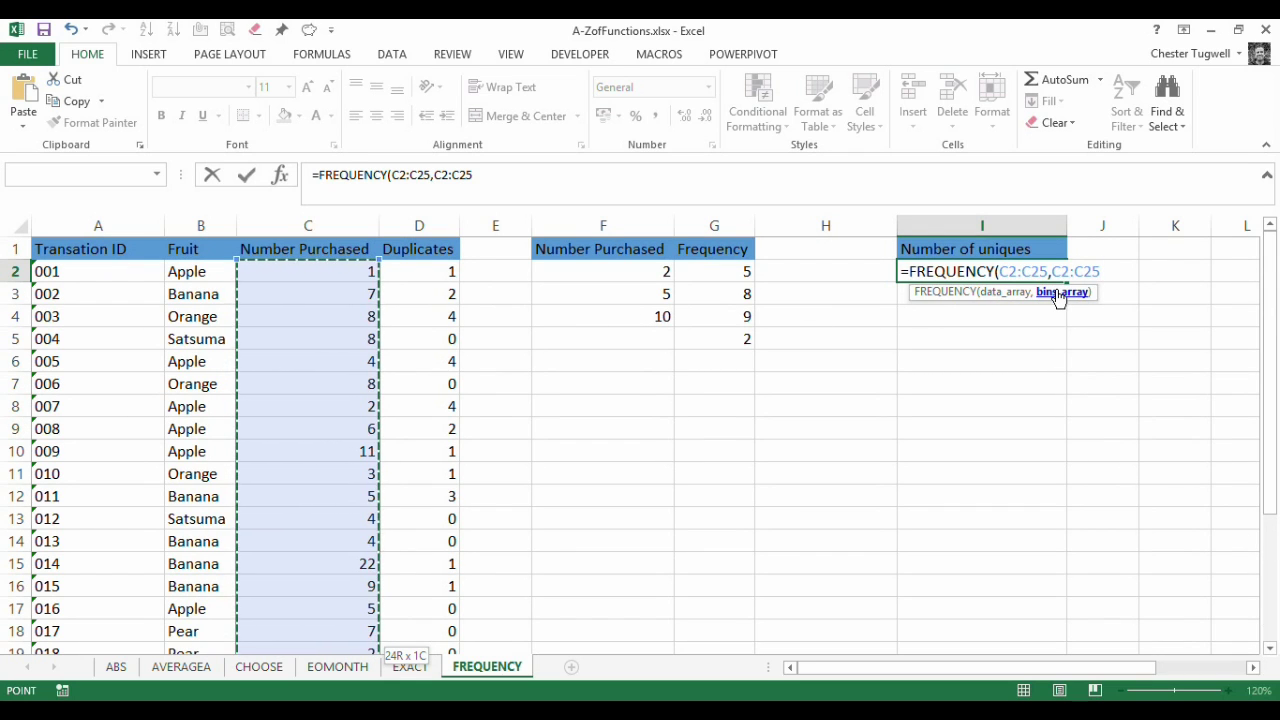
{"action": "type", "text": ")"}
{"action": "key", "text": "ctrl+shift+Return"}
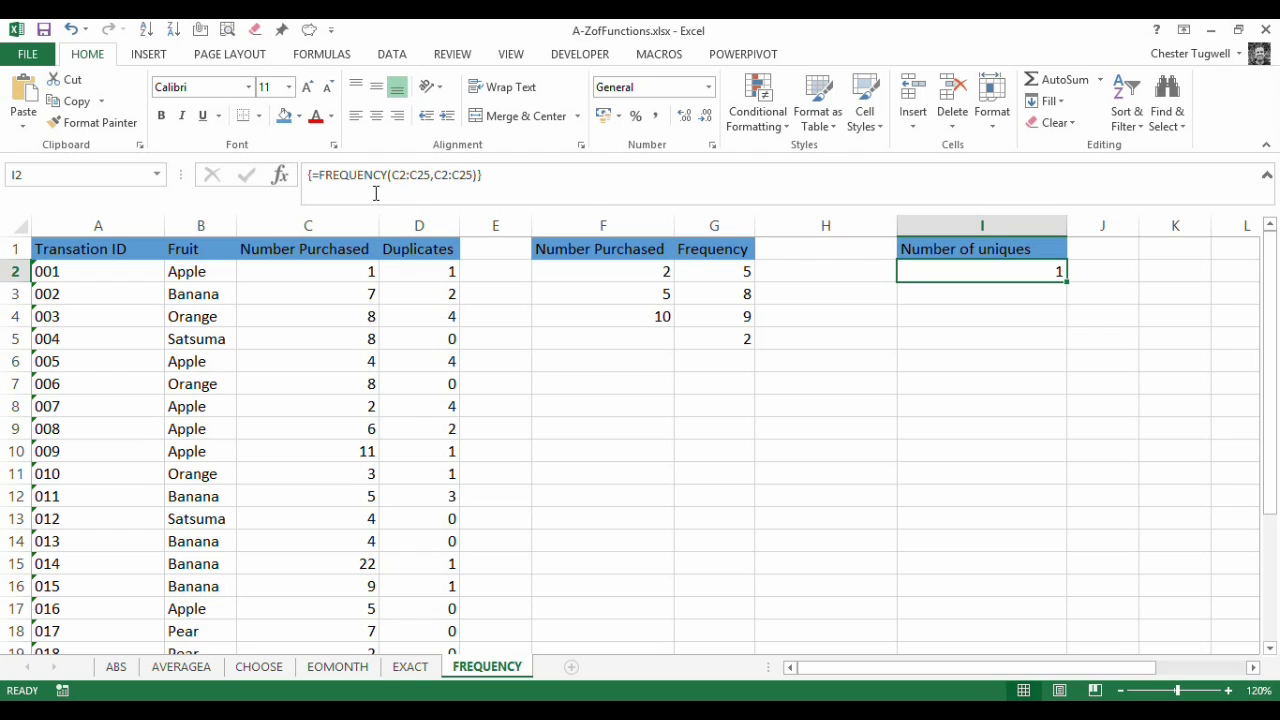
Step: Evaluate the FREQUENCY expression inside I2 to examine its array of counts, and revert it to the formula
{"action": "double_click", "coordinate": [945, 273]}
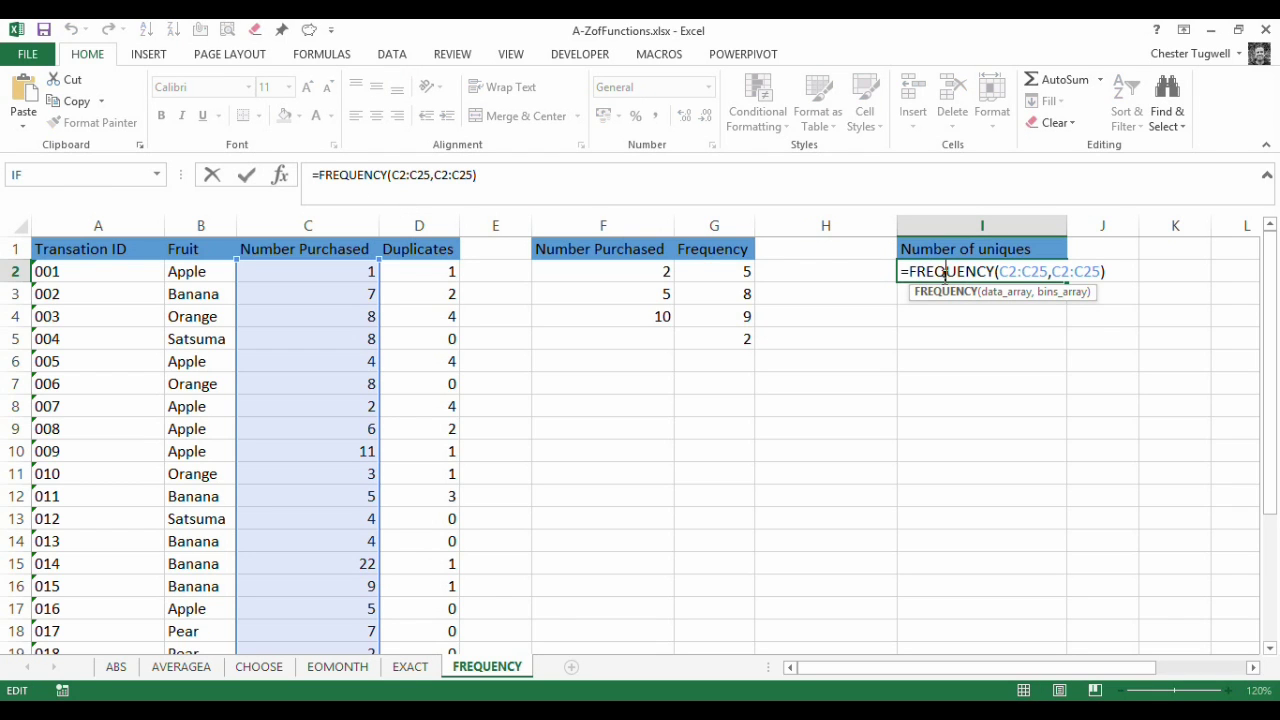
{"action": "left_click_drag", "start_coordinate": [910, 272], "coordinate": [1108, 274]}
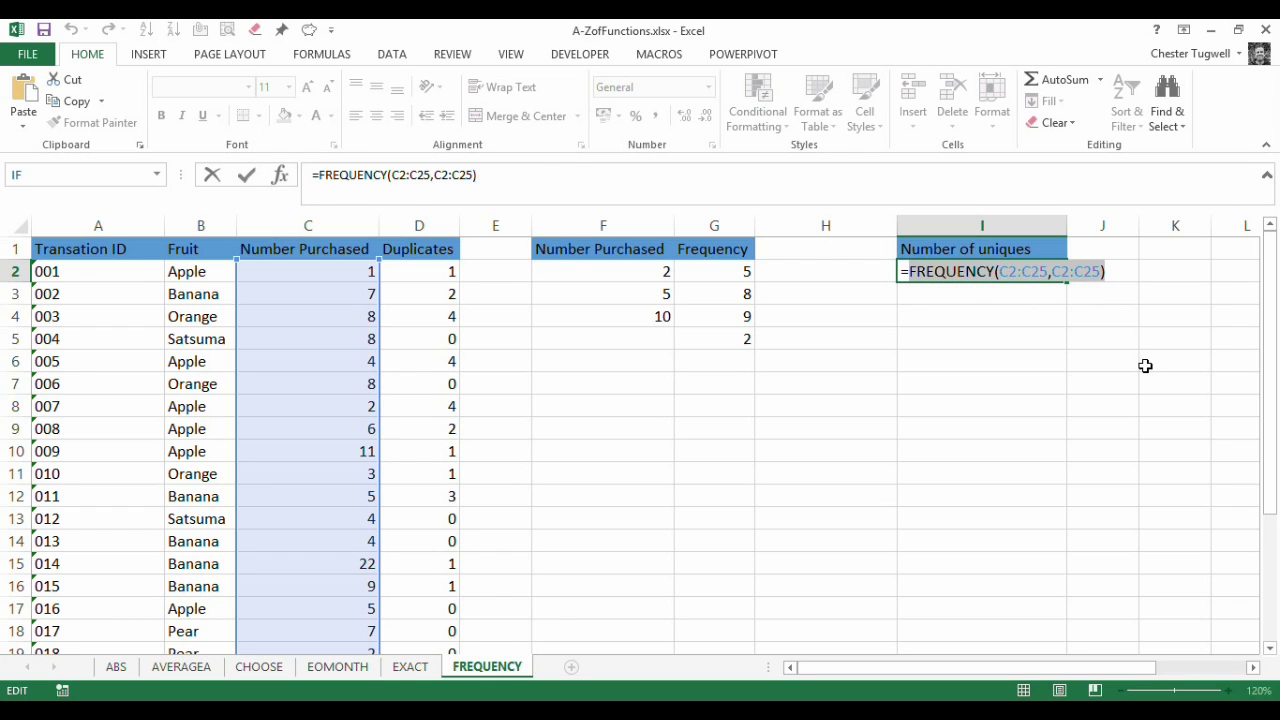
{"action": "key", "text": "F9"}
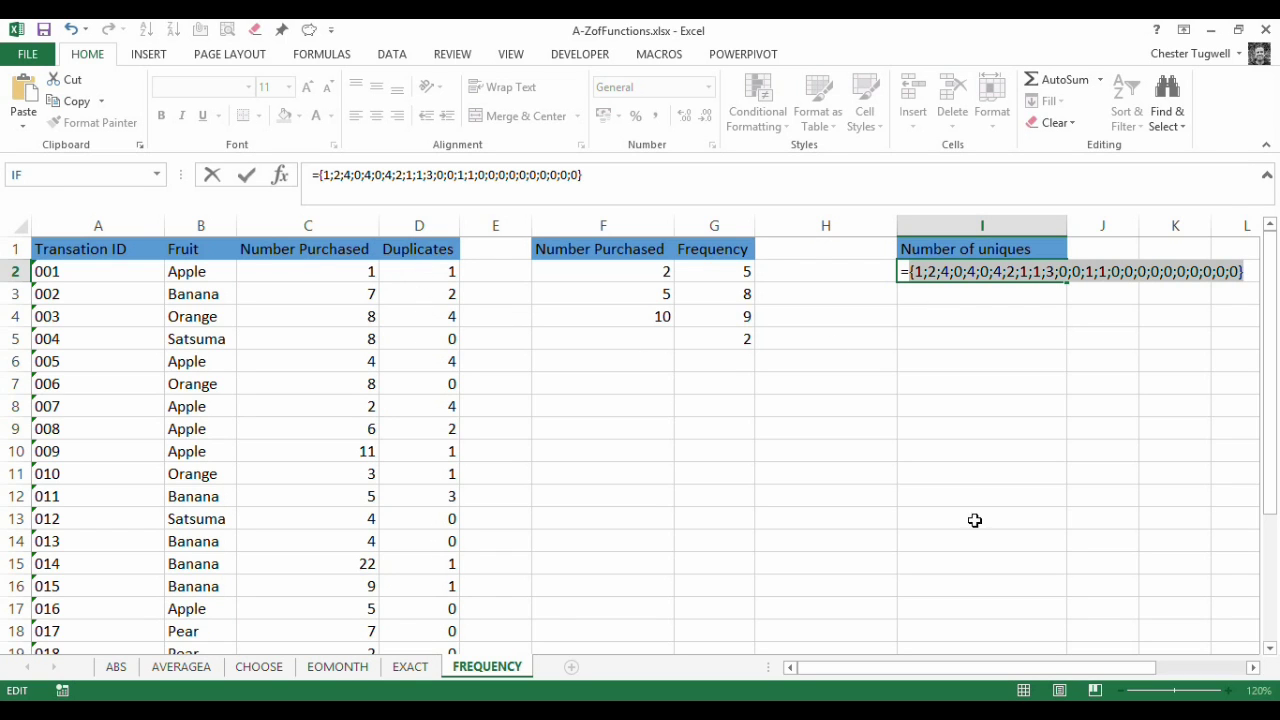
{"action": "left_click_drag", "start_coordinate": [1276, 342], "coordinate": [1215, 316]}
{"action": "key", "text": "ctrl+z"}
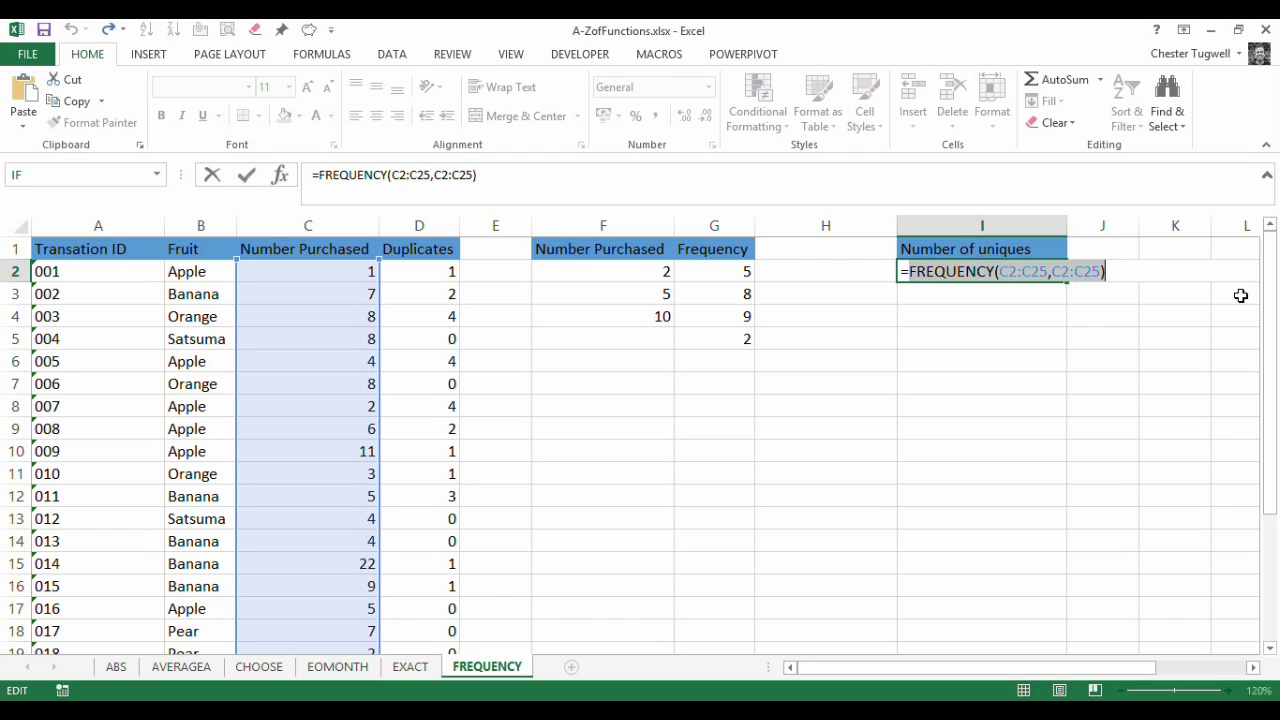
Step: Append >0 to the FREQUENCY formula in I2, evaluate the comparison to examine its array, and revert the evaluation
{"action": "left_click", "coordinate": [1114, 272]}
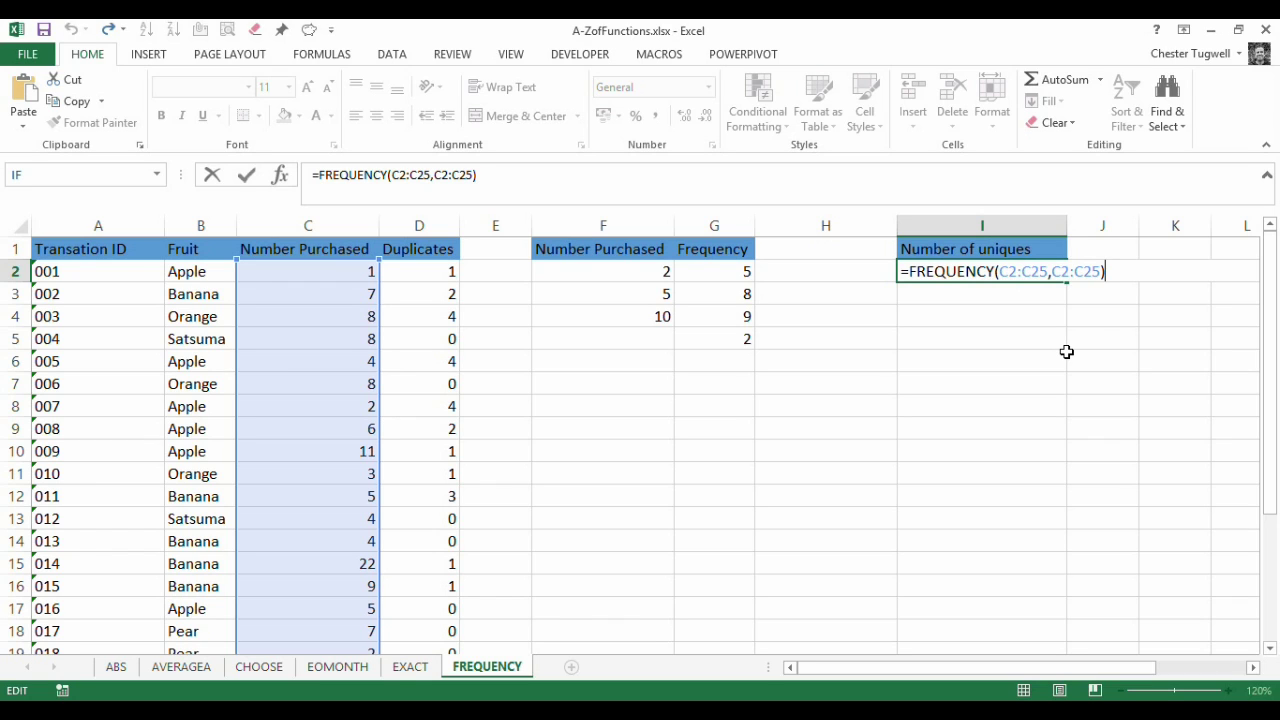
{"action": "type", "text": ">0"}
{"action": "left_click_drag", "start_coordinate": [913, 270], "coordinate": [1139, 272]}
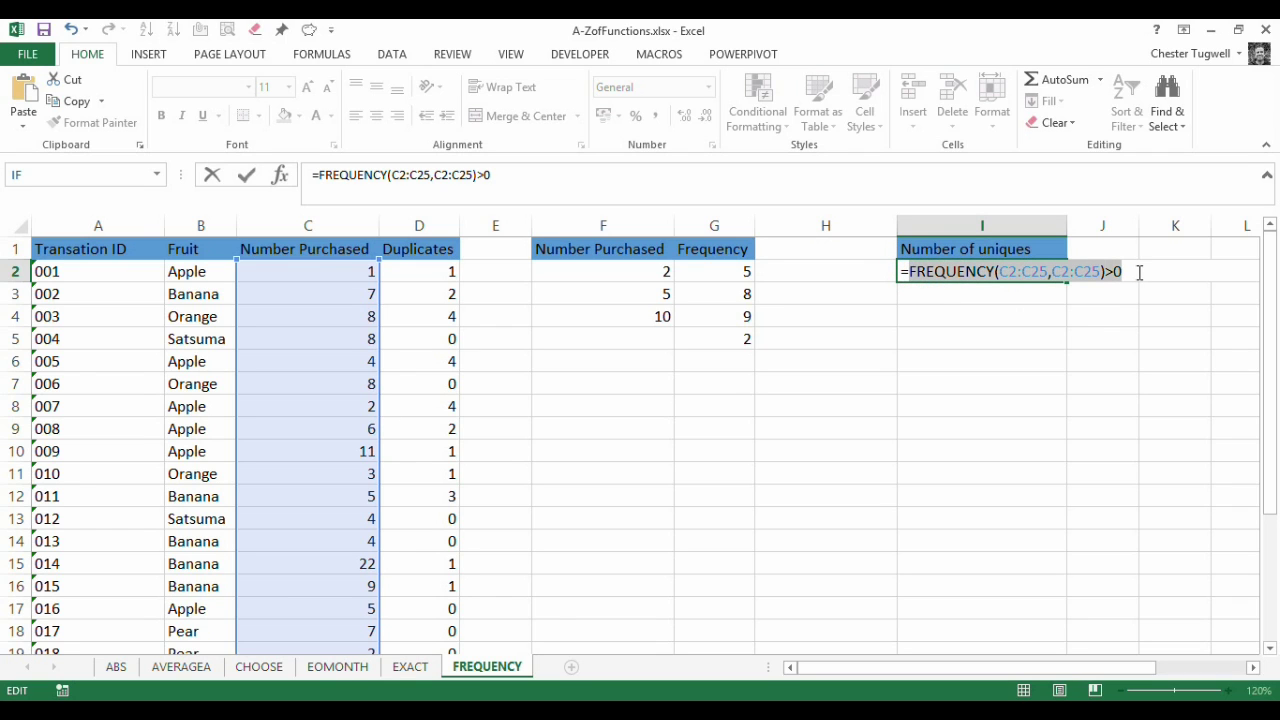
{"action": "key", "text": "F9"}
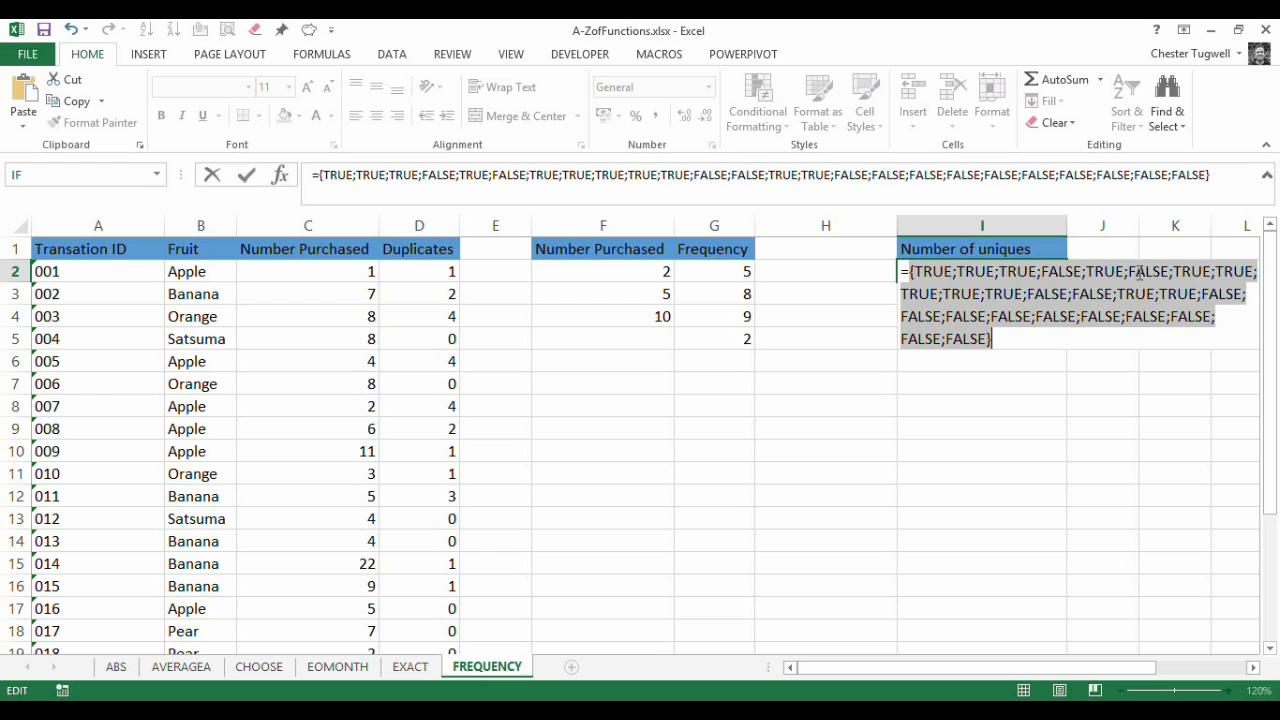
{"action": "key", "text": "ctrl+z"}
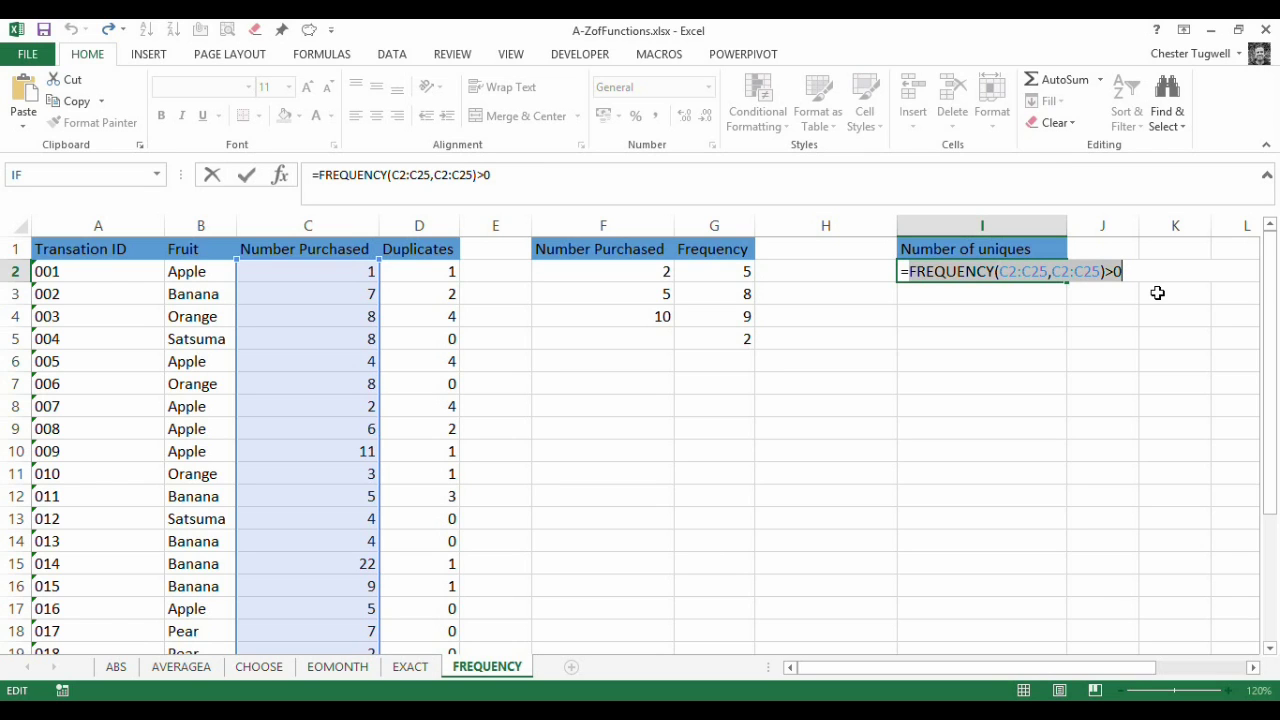
Step: Wrap the FREQUENCY comparison in I2 with the INT function and evaluate the whole expression to examine its array
{"action": "key", "text": "Left"}
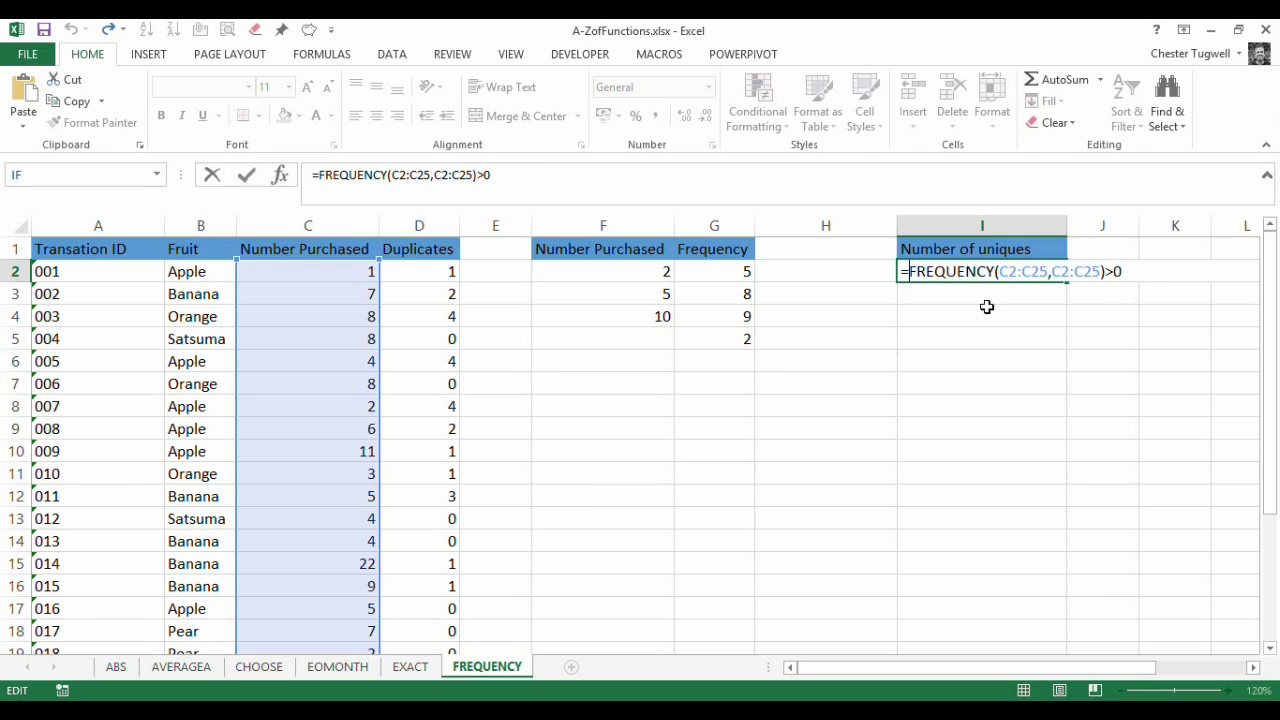
{"action": "type", "text": "int"}
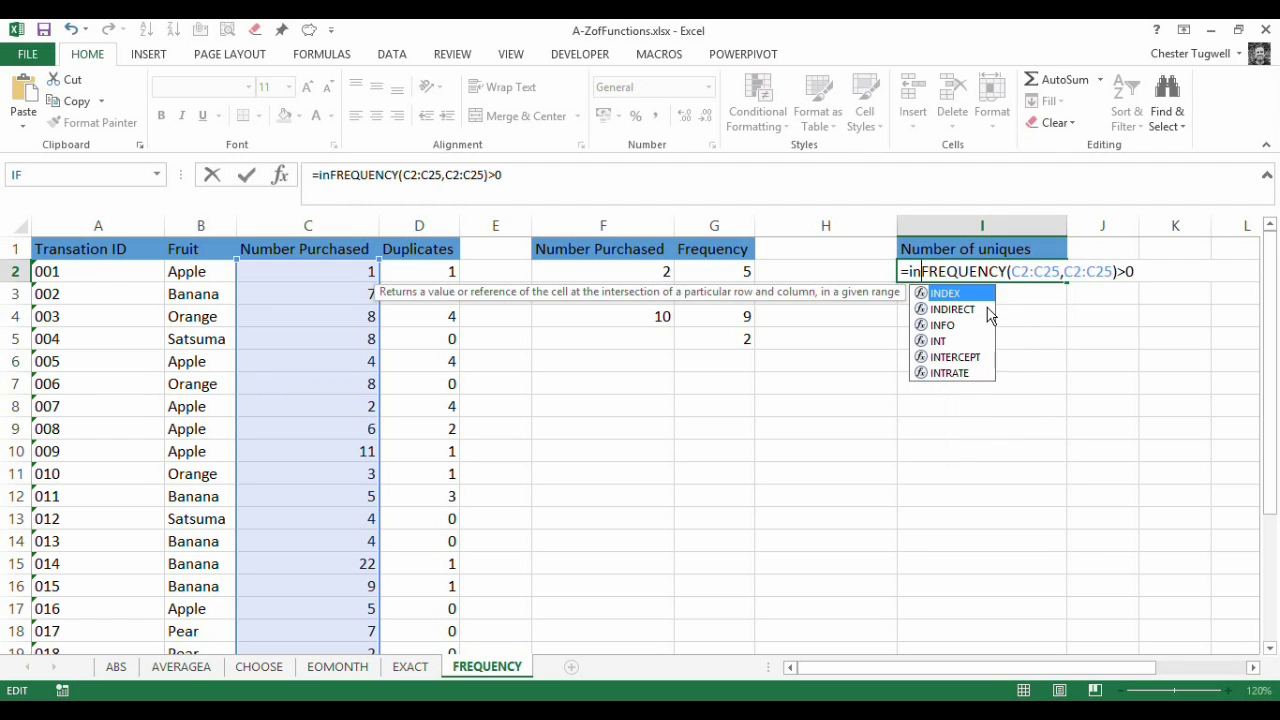
{"action": "type", "text": "("}
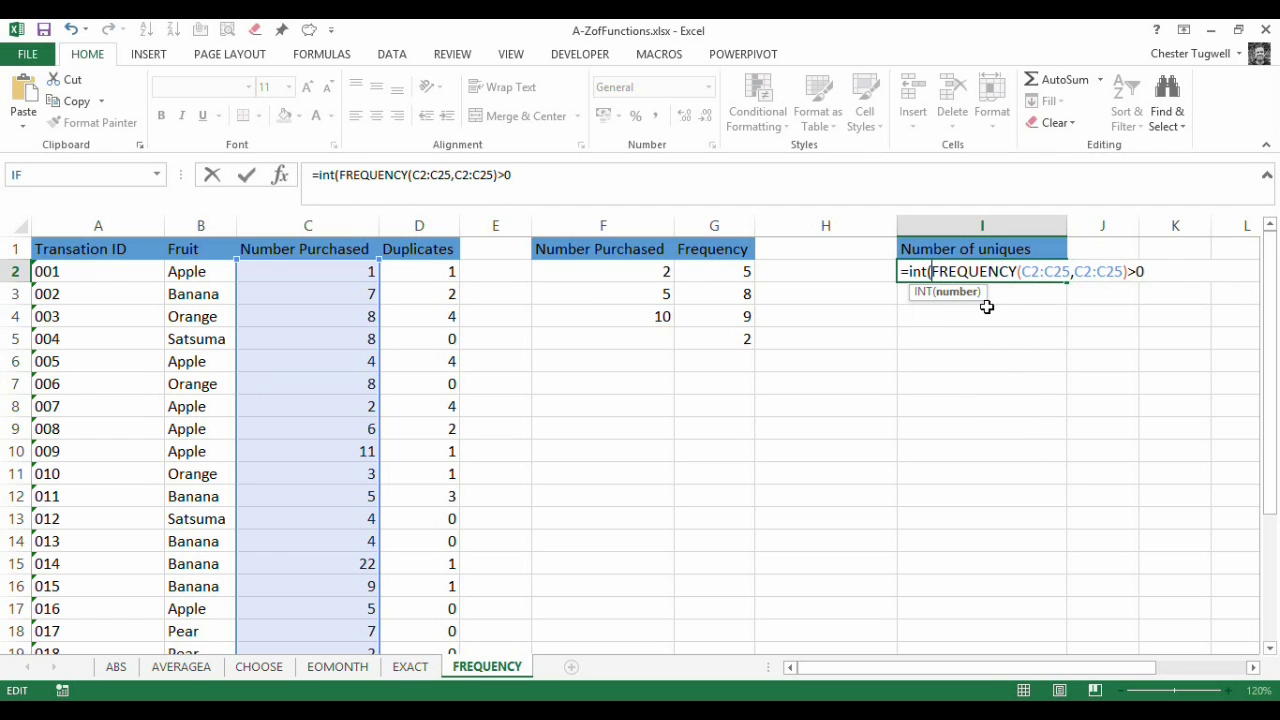
{"action": "left_click", "coordinate": [1182, 270]}
{"action": "type", "text": ")"}
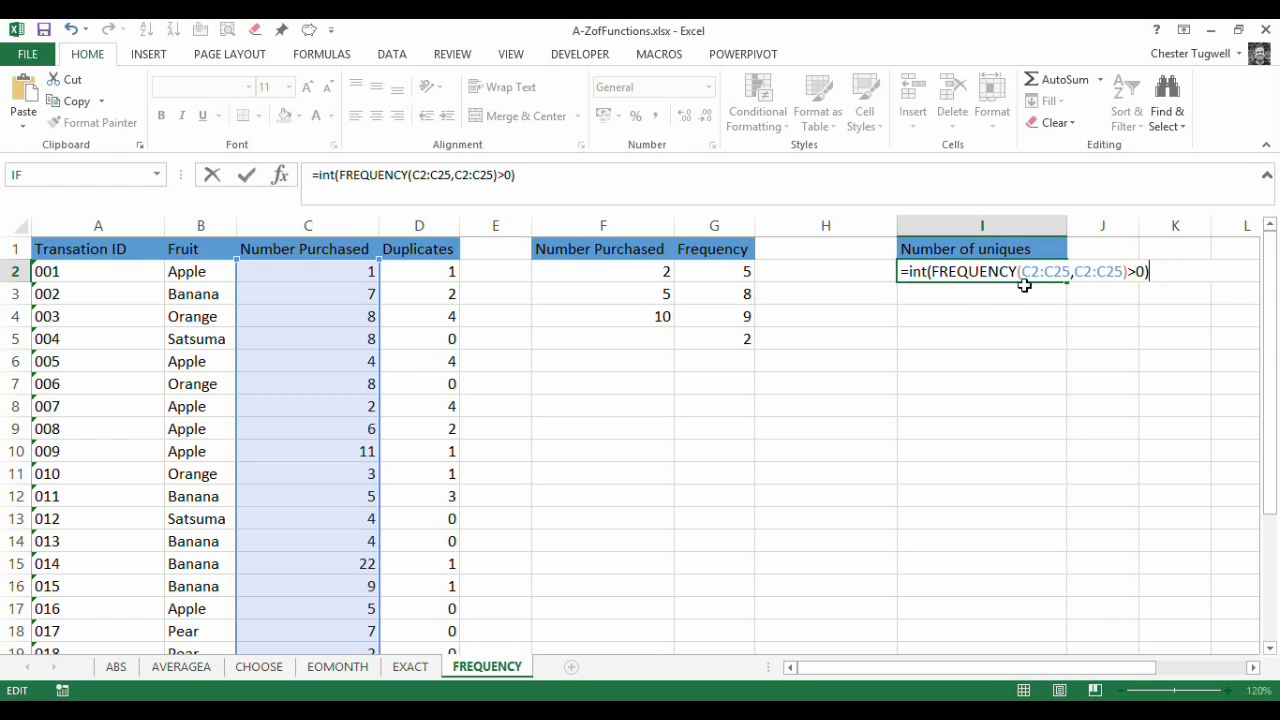
{"action": "left_click_drag", "start_coordinate": [906, 272], "coordinate": [1159, 278]}
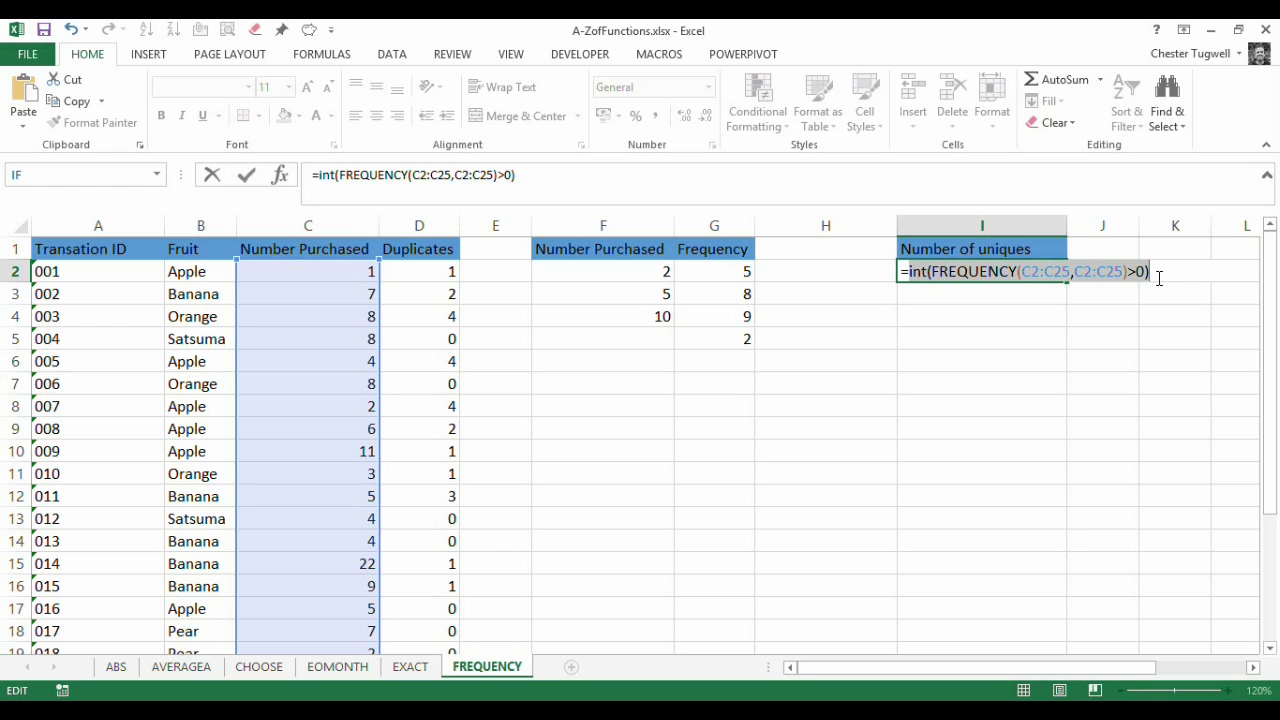
{"action": "key", "text": "F9"}
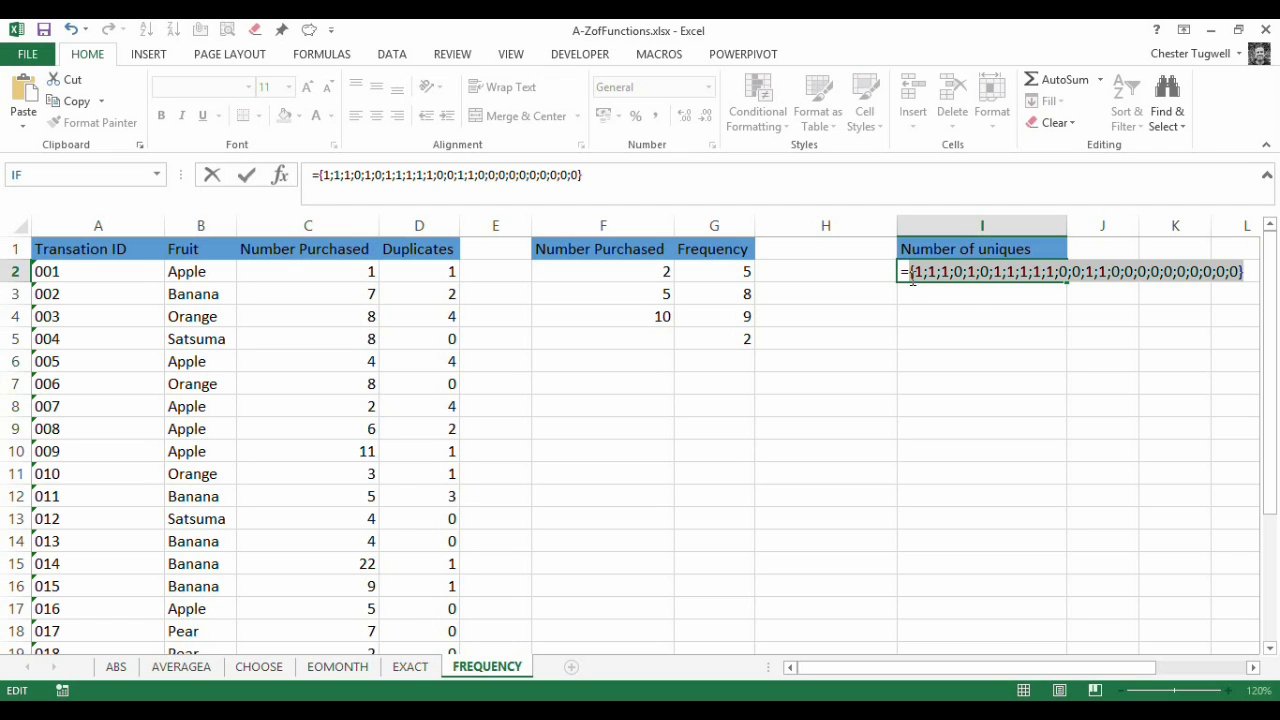
Step: Try to undo the evaluation in I2, and cancel the pending cell edit
{"action": "type", "text": "z"}
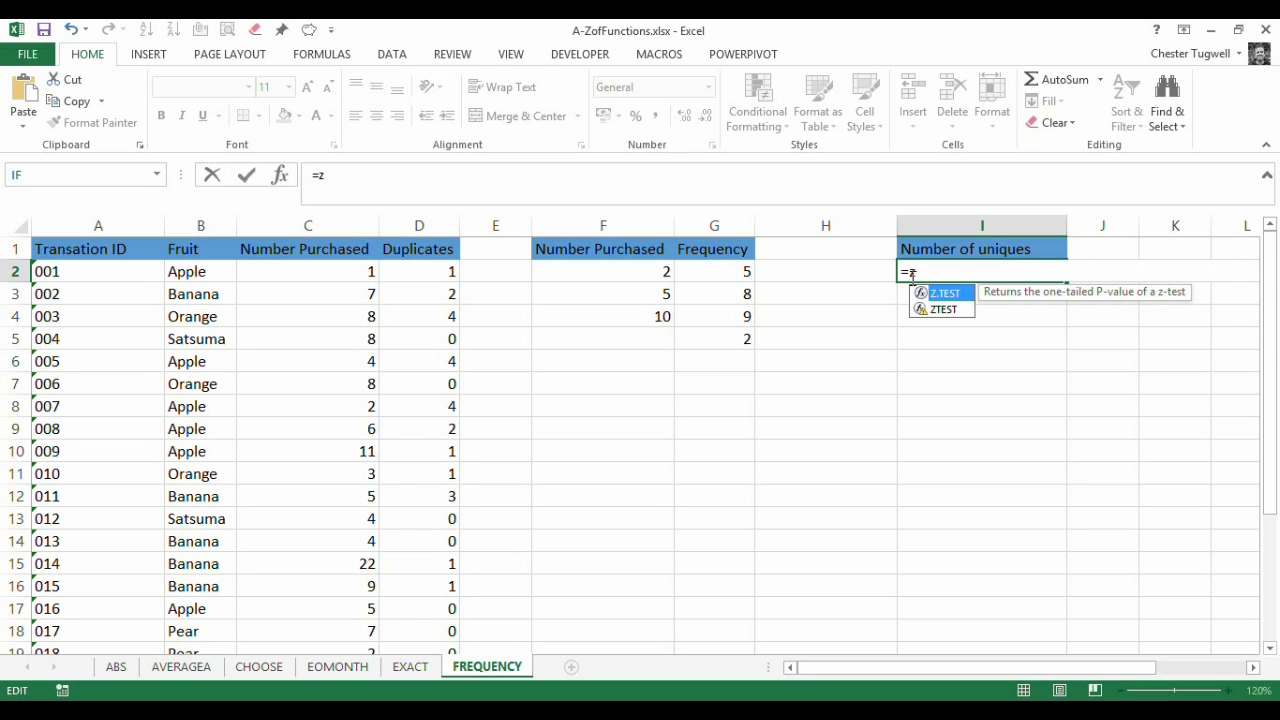
{"action": "key", "text": "ctrl+z"}
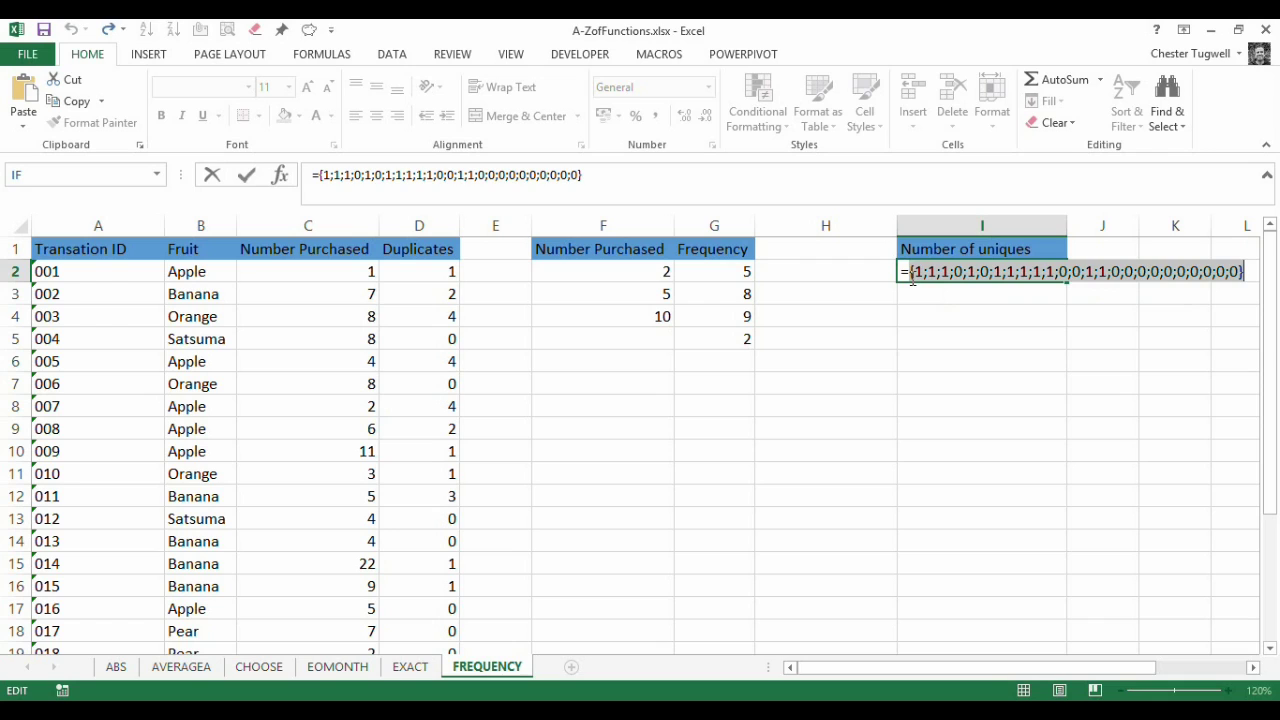
{"action": "type", "text": "z"}
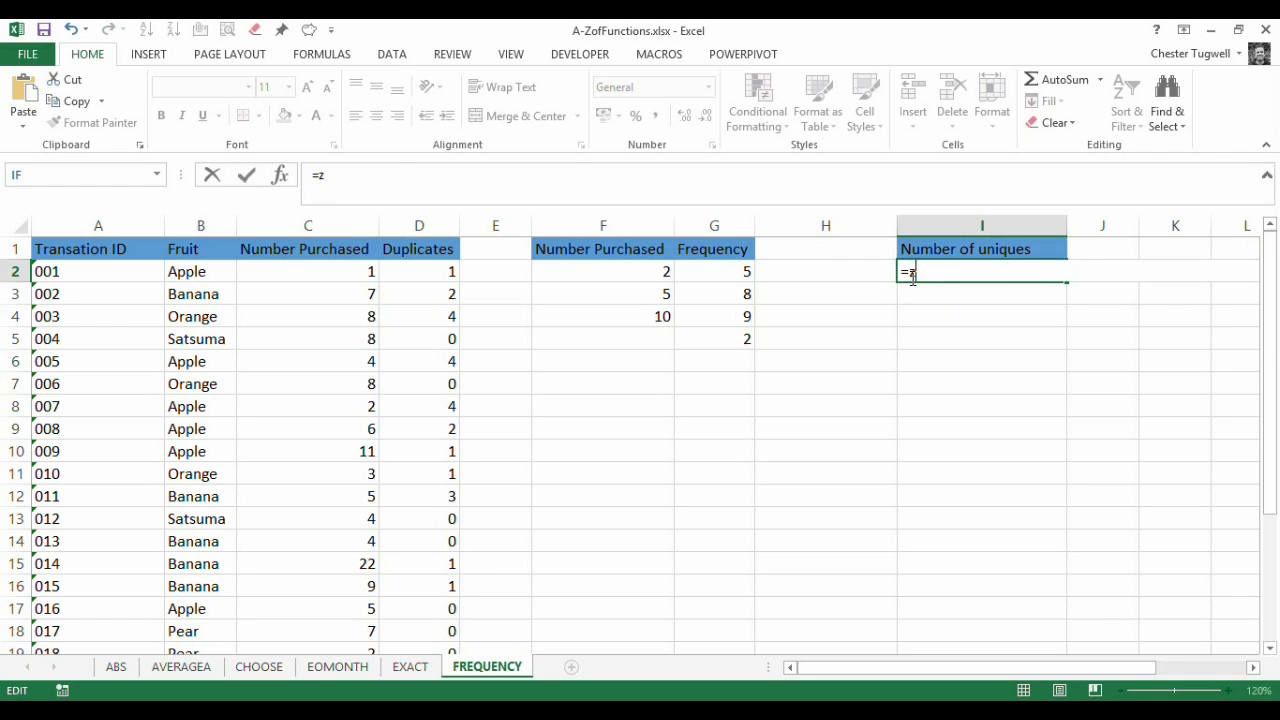
{"action": "key", "text": "ctrl+z"}
{"action": "type", "text": "z"}
{"action": "key", "text": "ctrl+z"}
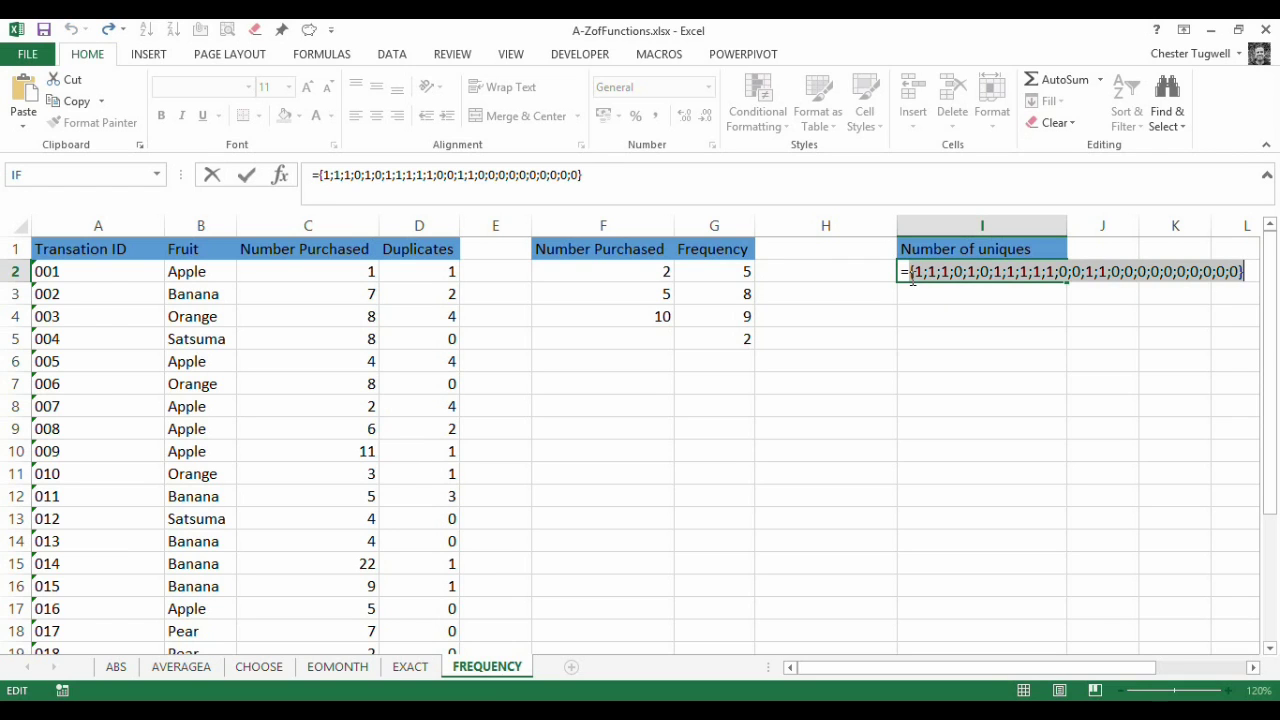
{"action": "type", "text": "z"}
{"action": "key", "text": "ctrl+z"}
{"action": "type", "text": "z"}
{"action": "key", "text": "ctrl+z"}
{"action": "key", "text": "Escape"}
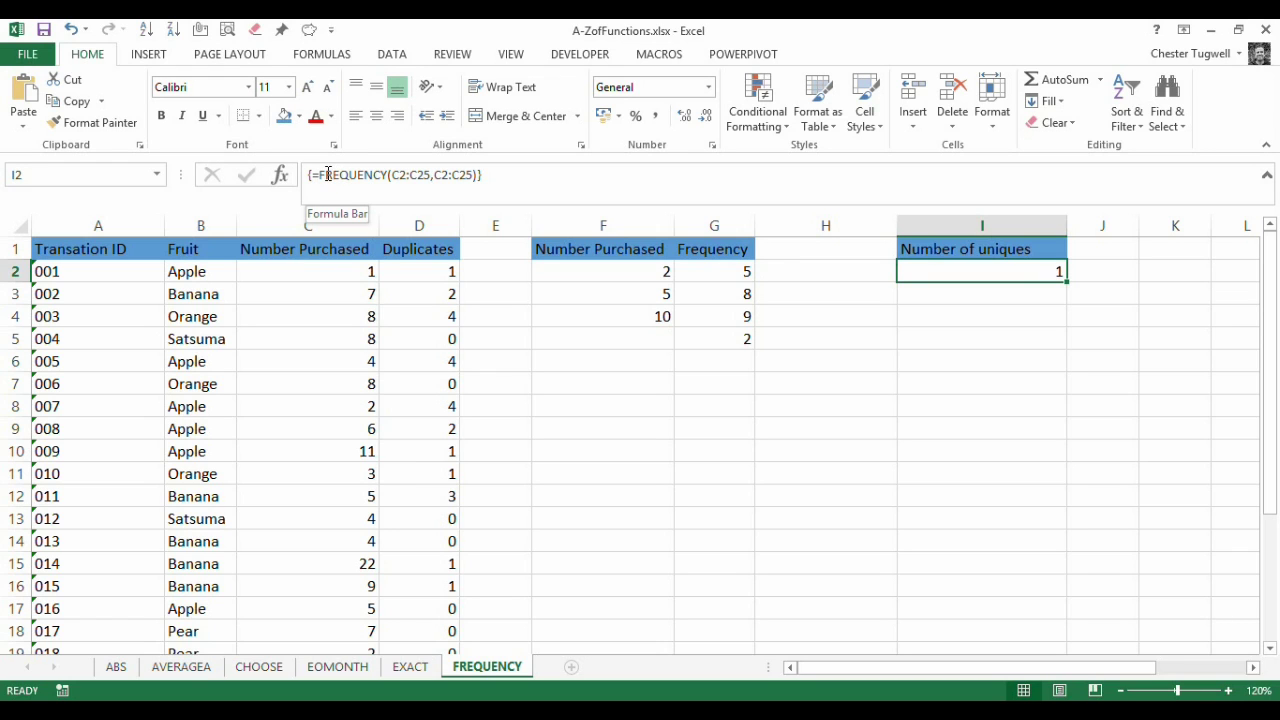
Step: Append >0 to the FREQUENCY formula in I2 and commit it
{"action": "left_click", "coordinate": [477, 175]}
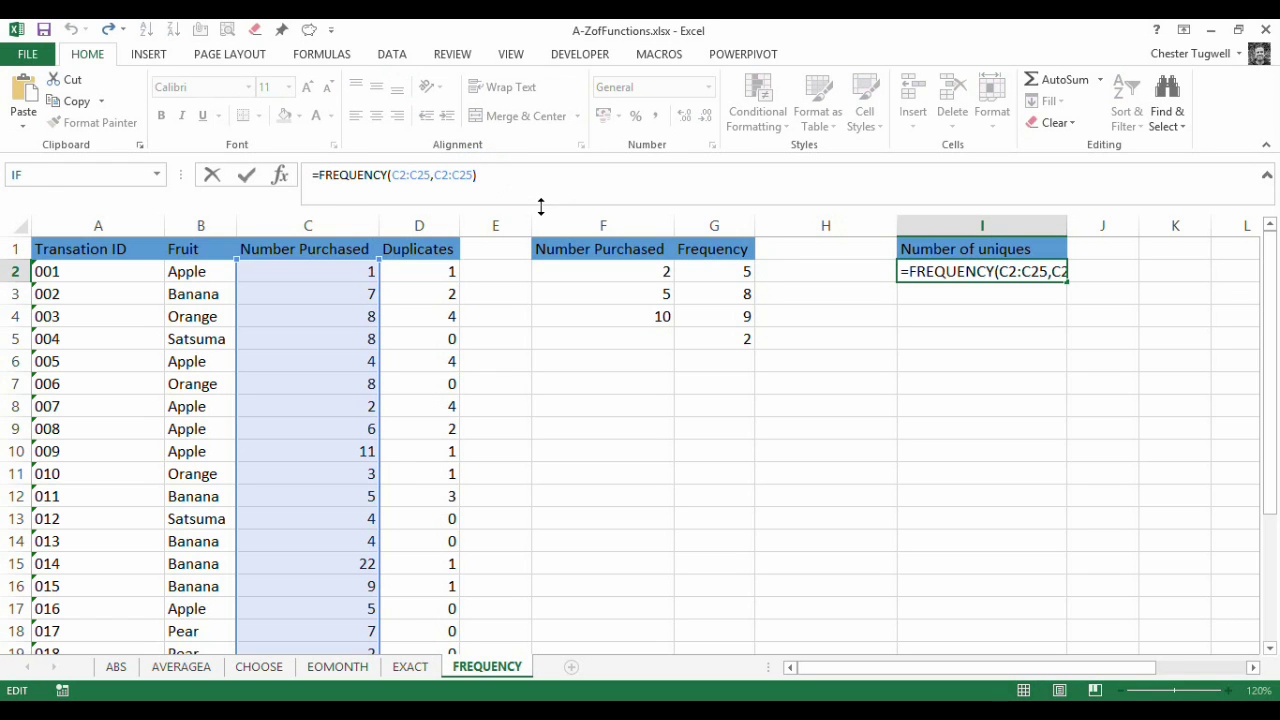
{"action": "type", "text": ">)"}
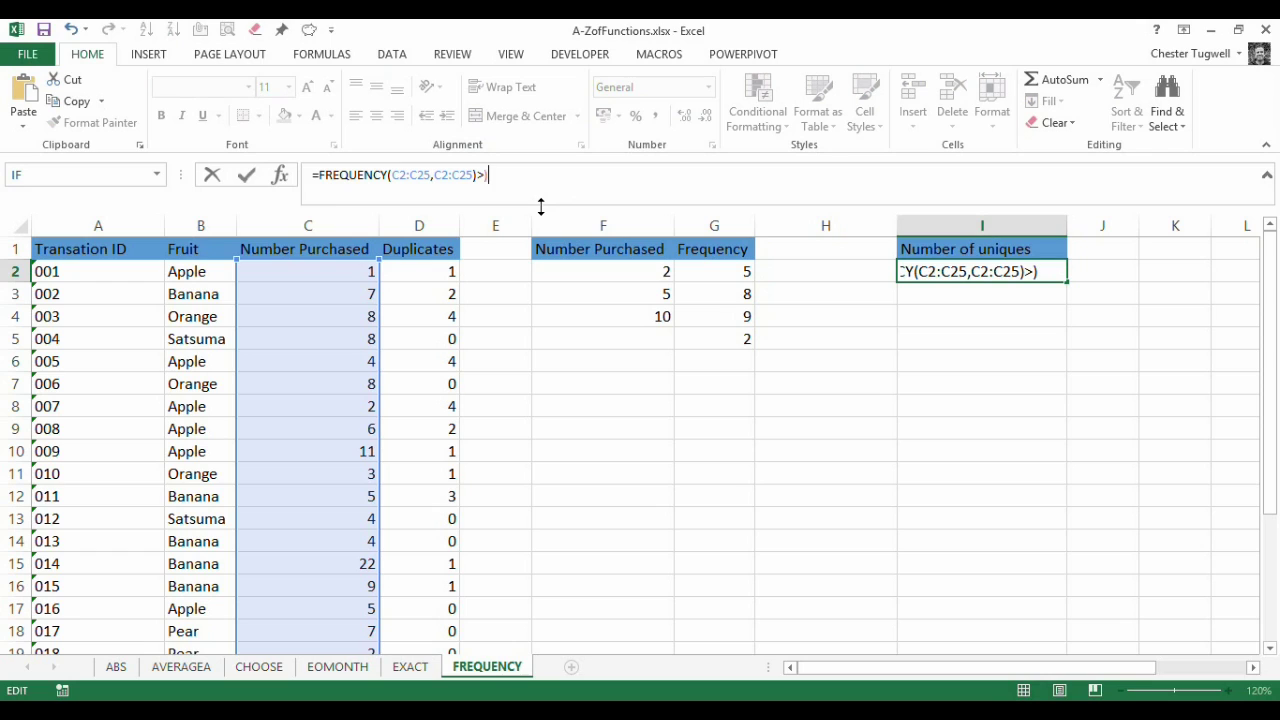
{"action": "key", "text": "BackSpace"}
{"action": "type", "text": "0"}
{"action": "key", "text": "Return"}
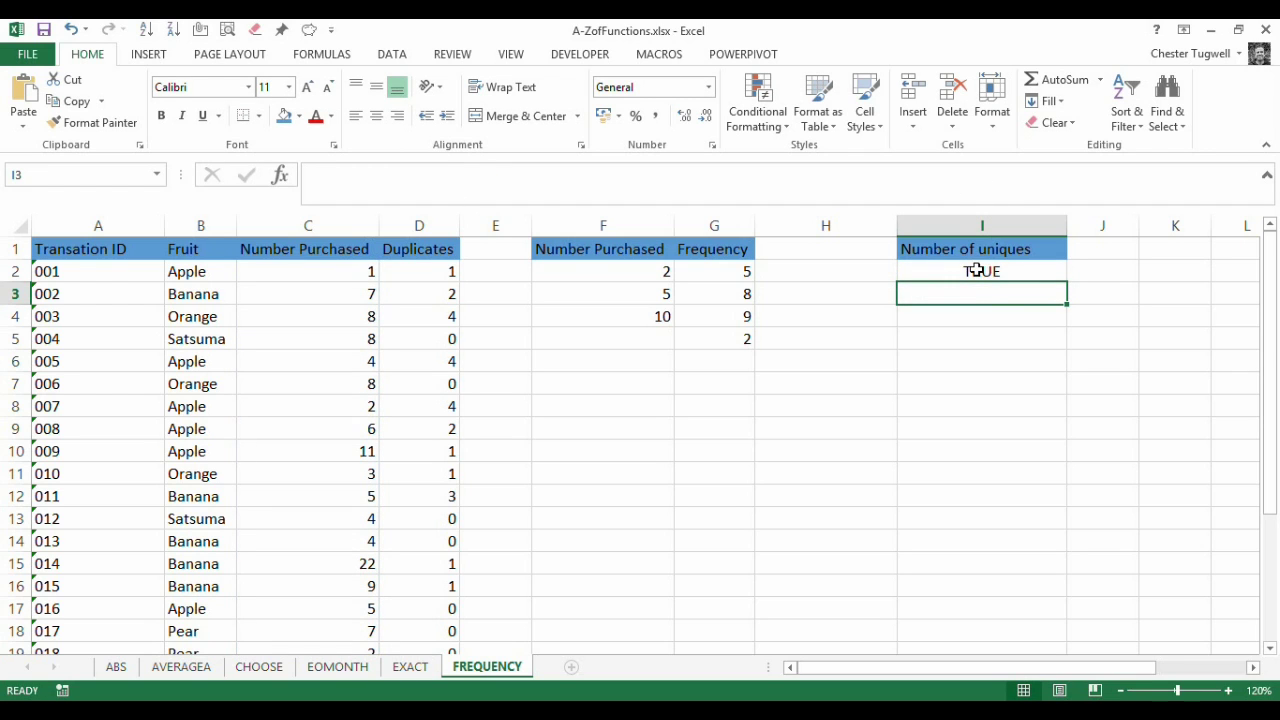
Step: Evaluate the FREQUENCY comparison in I2 to examine its TRUE/FALSE array, and undo the evaluation
{"action": "left_click", "coordinate": [976, 270]}
{"action": "left_click", "coordinate": [319, 173]}
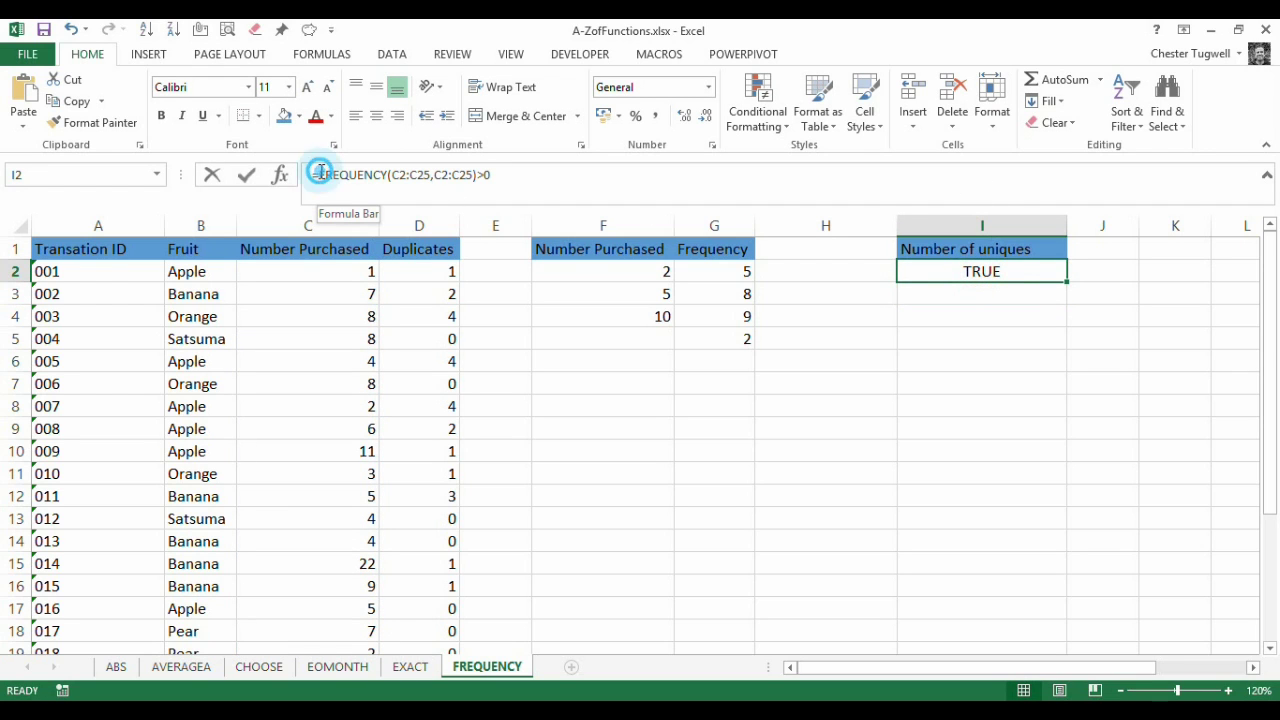
{"action": "left_click_drag", "start_coordinate": [319, 173], "coordinate": [507, 173]}
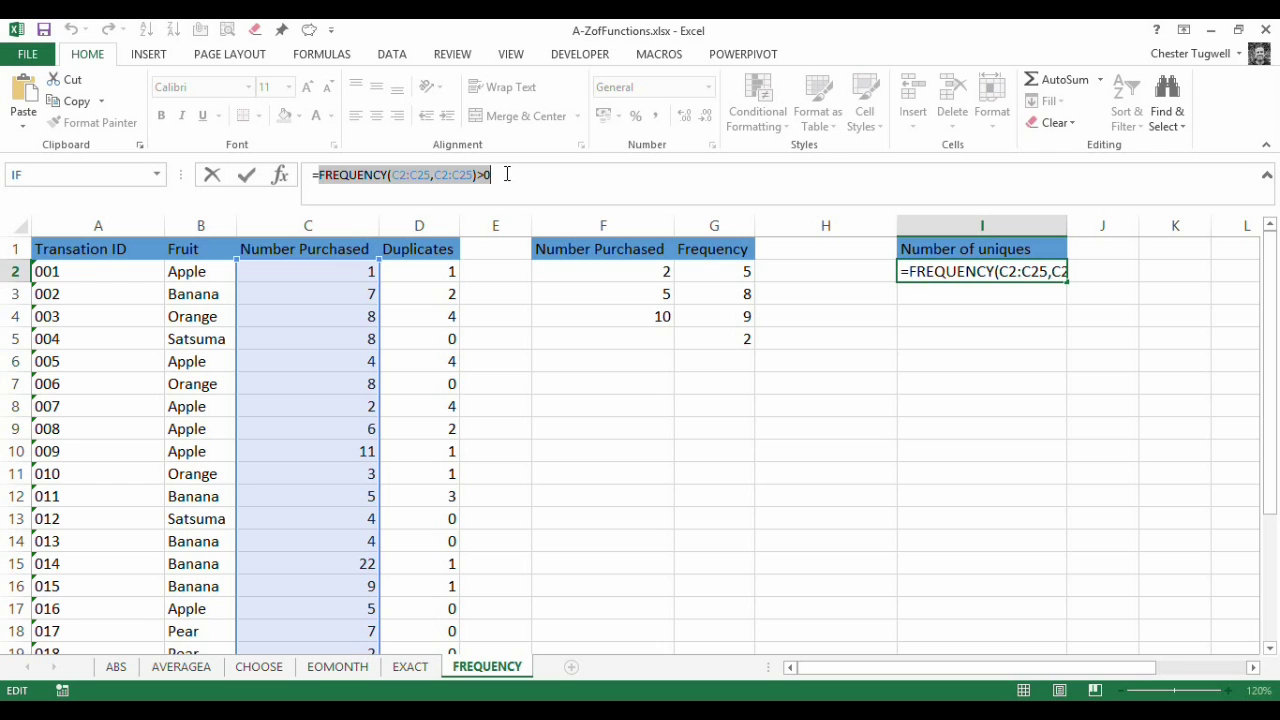
{"action": "key", "text": "F9"}
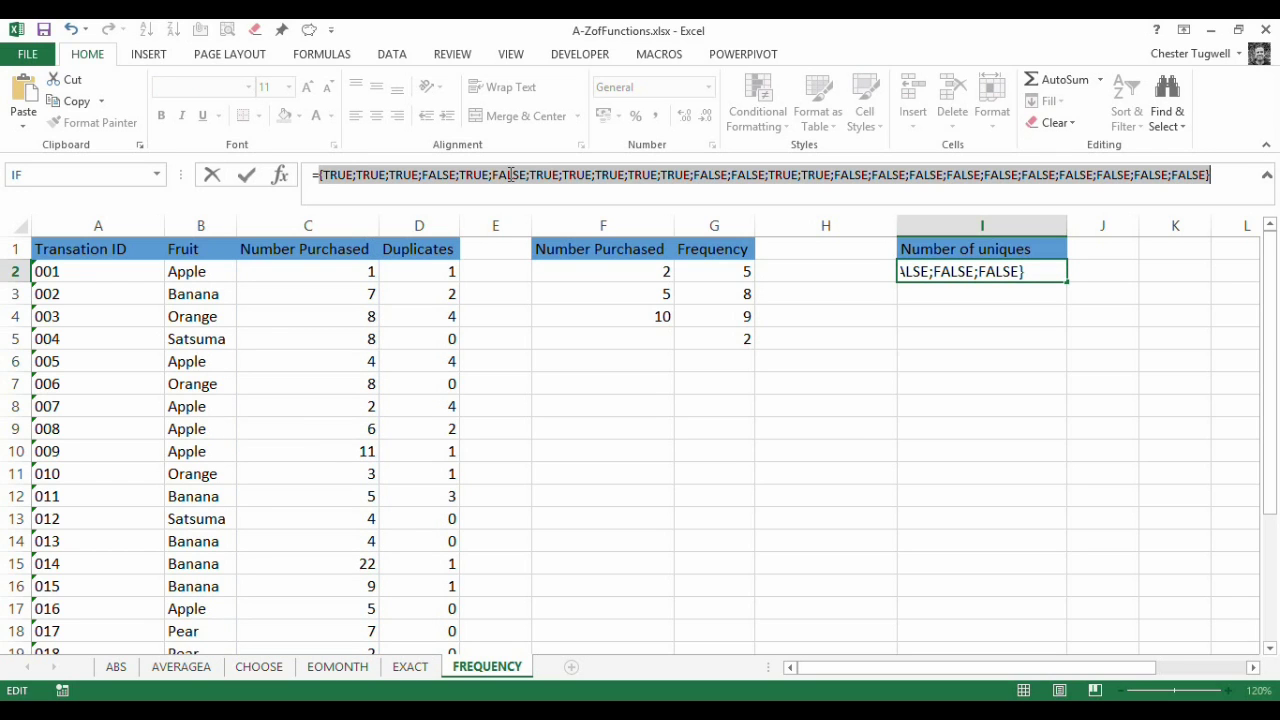
{"action": "key", "text": "Return"}
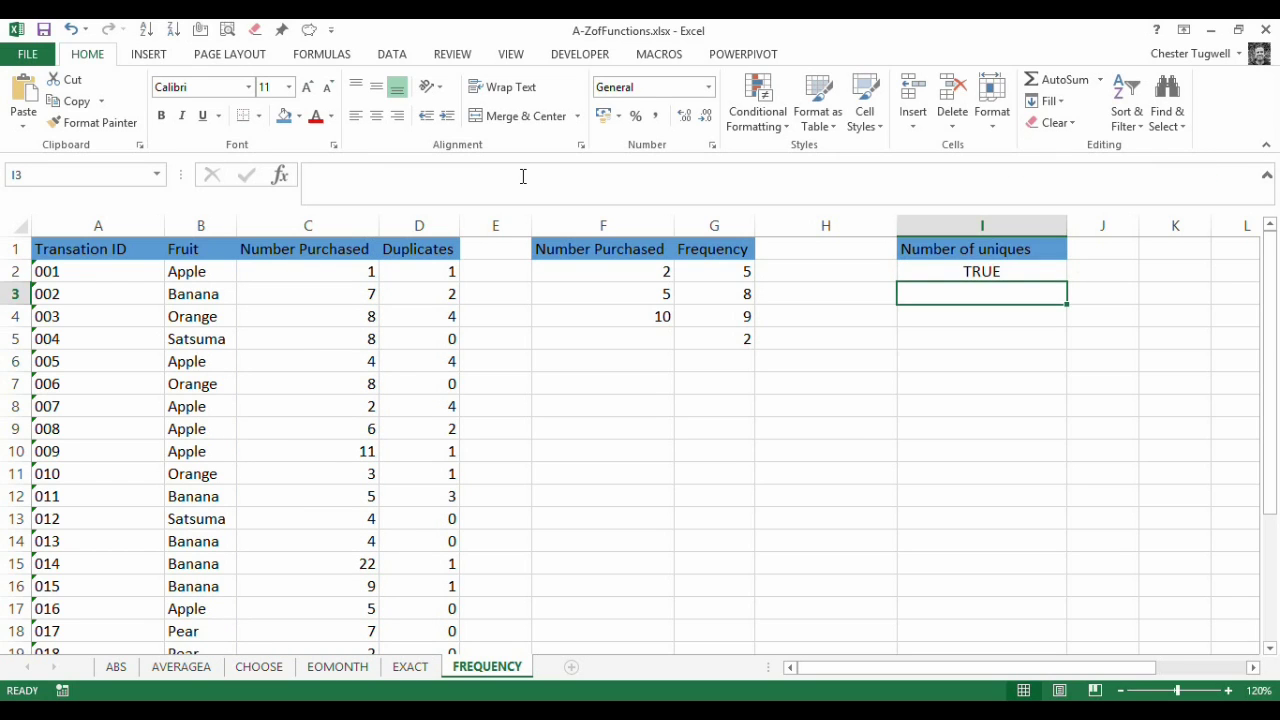
{"action": "left_click", "coordinate": [1002, 270]}
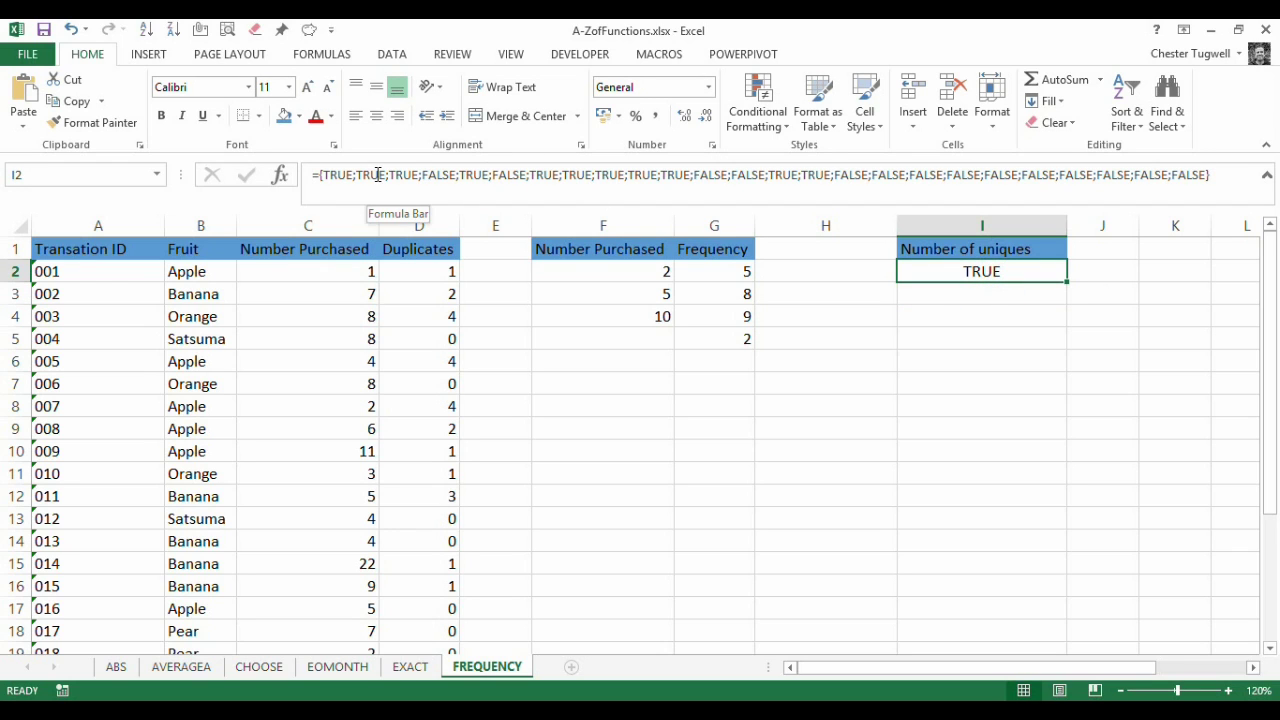
{"action": "key", "text": "ctrl+z"}
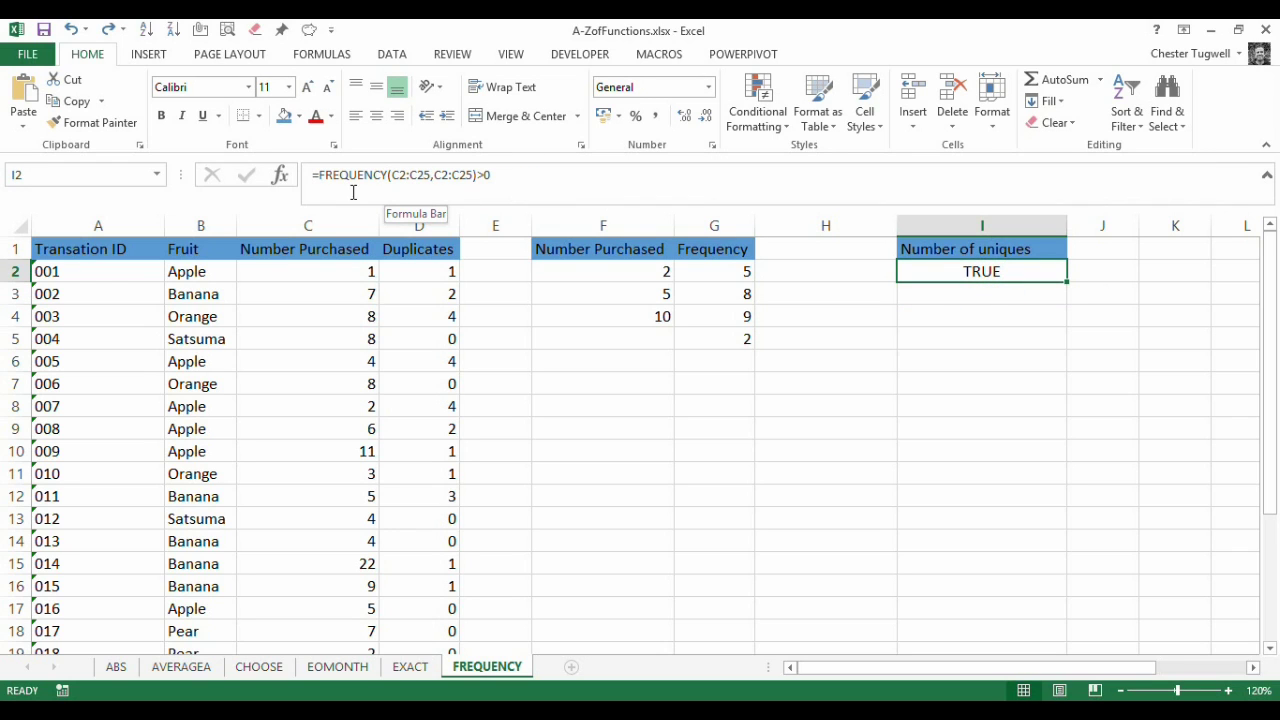
Step: Wrap the FREQUENCY comparison in I2 in the INT function, giving =INT(FREQUENCY(C2:C25,C2:C25)>0)
{"action": "left_click", "coordinate": [315, 175]}
{"action": "type", "text": "INT"}
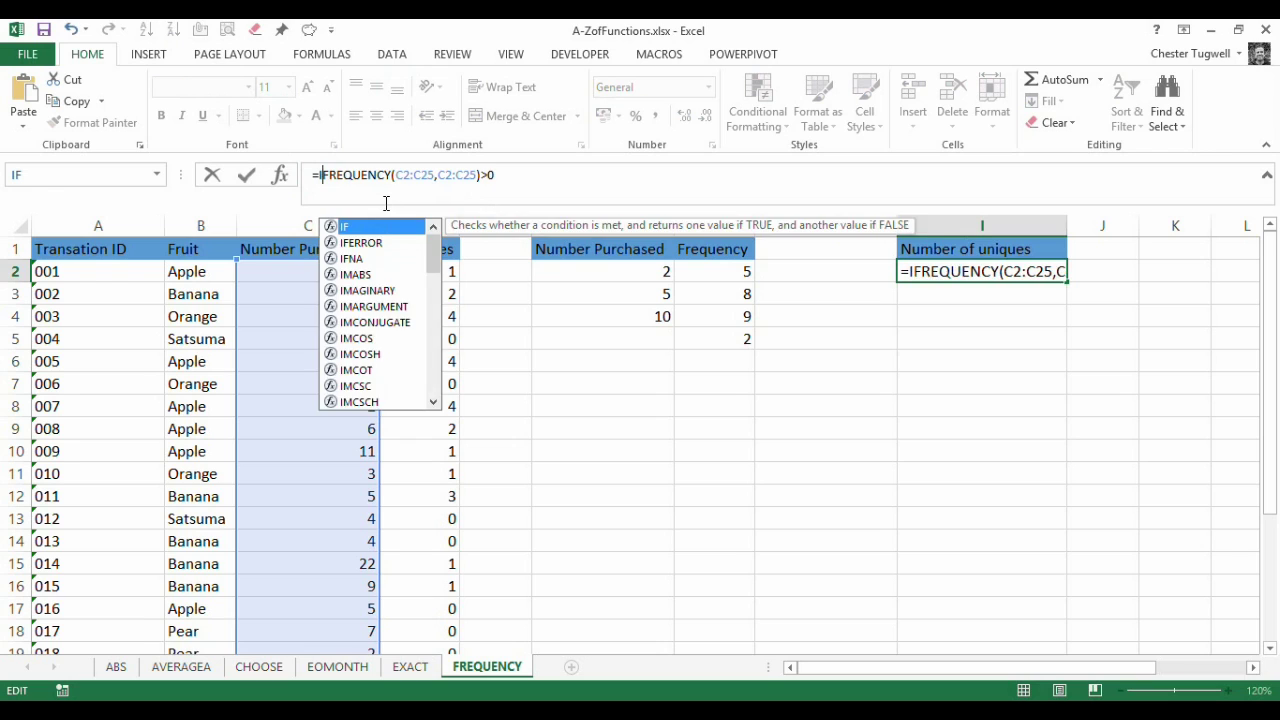
{"action": "type", "text": "("}
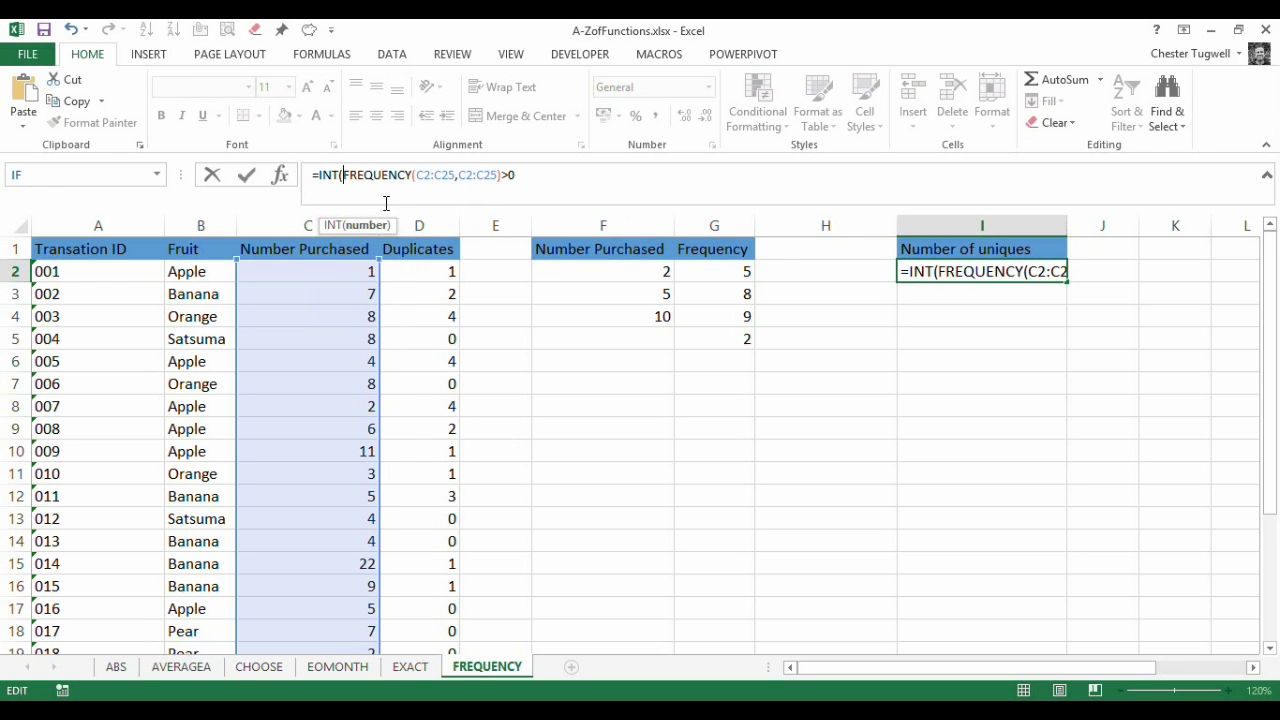
{"action": "left_click", "coordinate": [533, 176]}
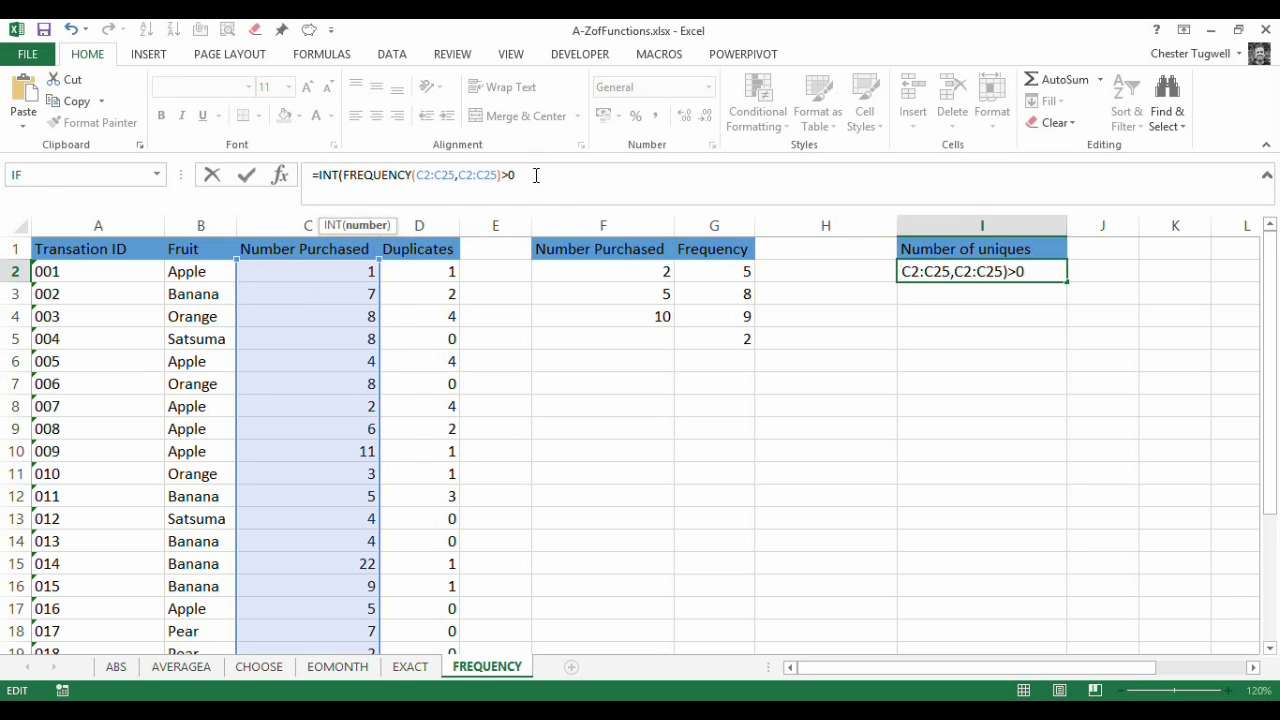
{"action": "type", "text": ")"}
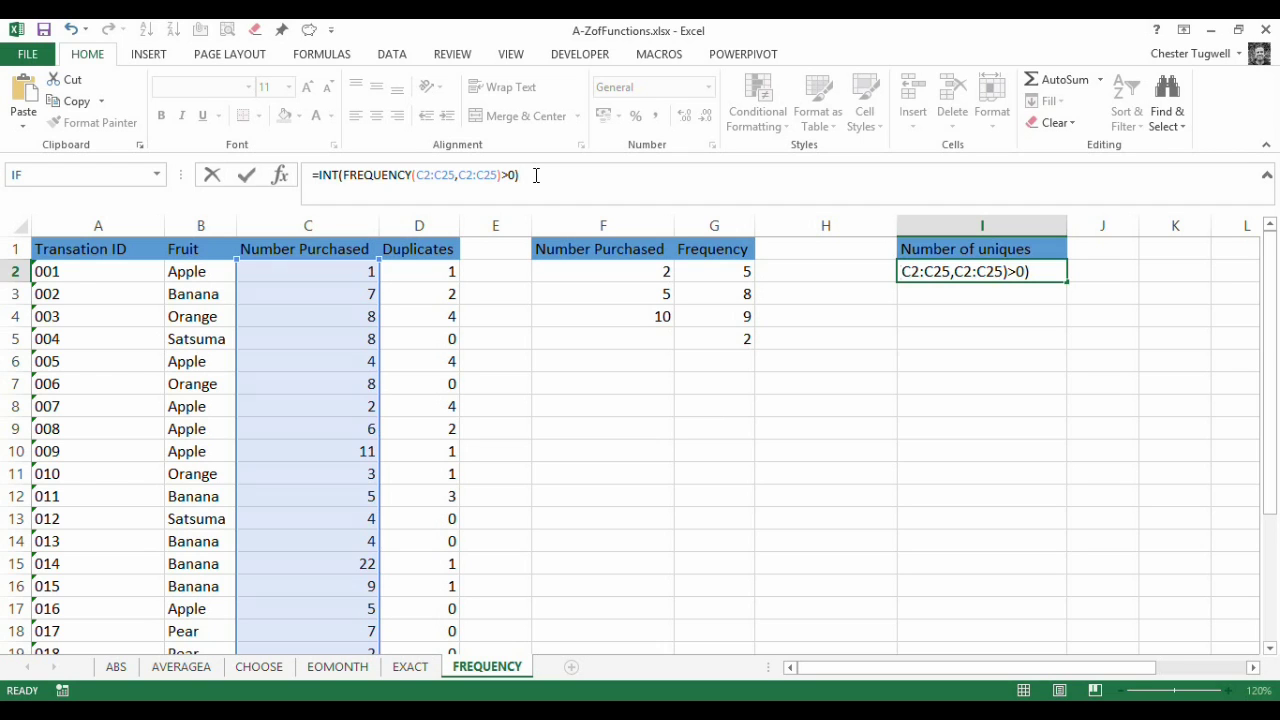
{"action": "key", "text": "Return"}
Step: Evaluate the whole INT expression in I2 to examine its array, and revert it to the formula
{"action": "left_click", "coordinate": [1008, 270]}
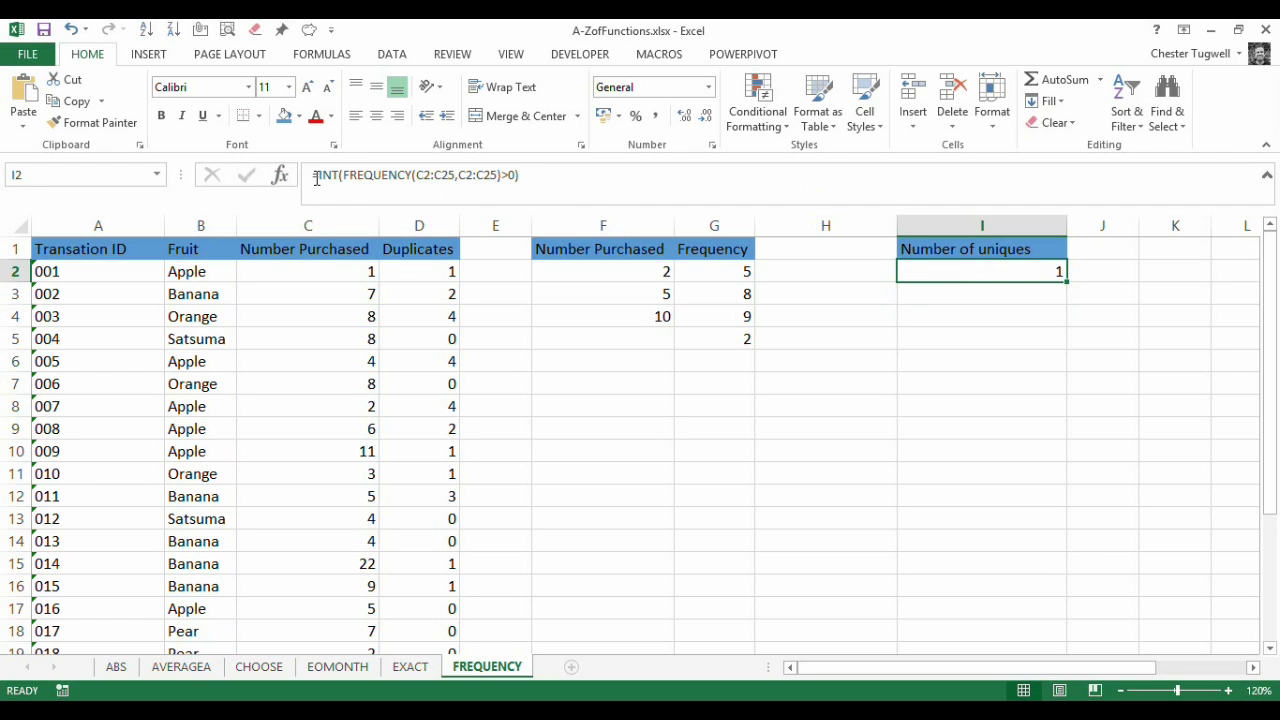
{"action": "left_click_drag", "start_coordinate": [318, 175], "coordinate": [525, 177]}
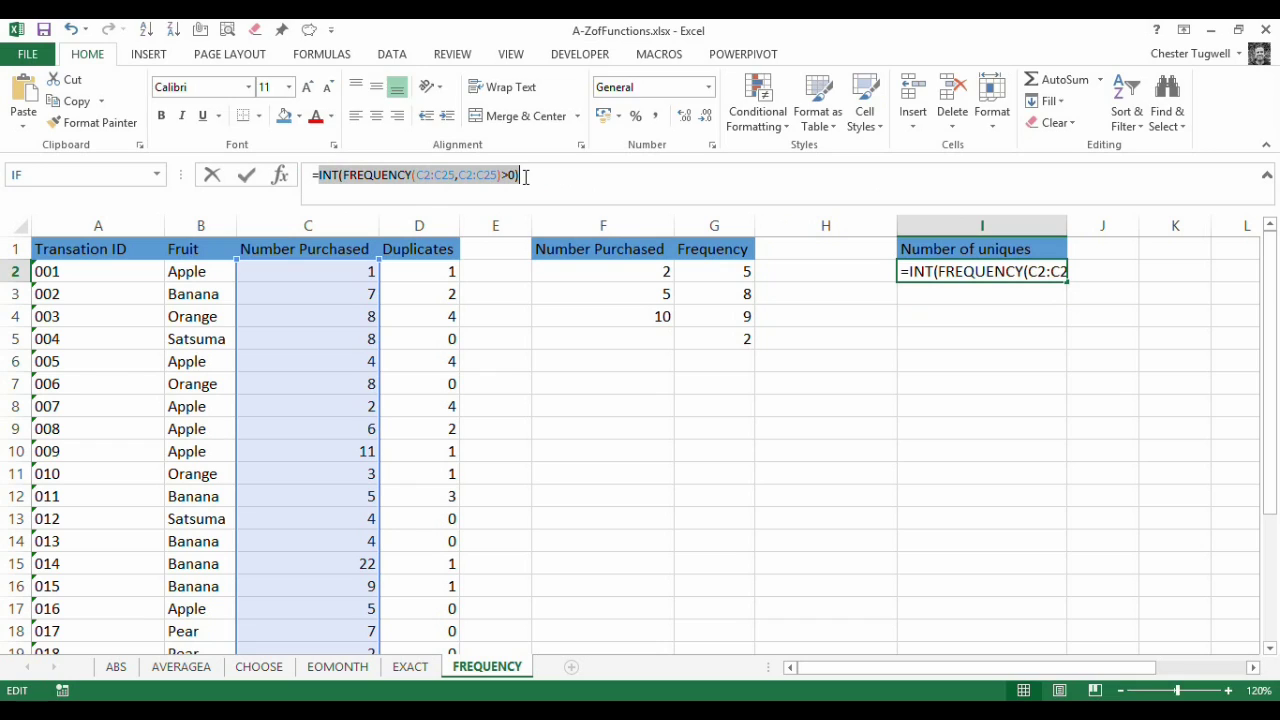
{"action": "key", "text": "F9"}
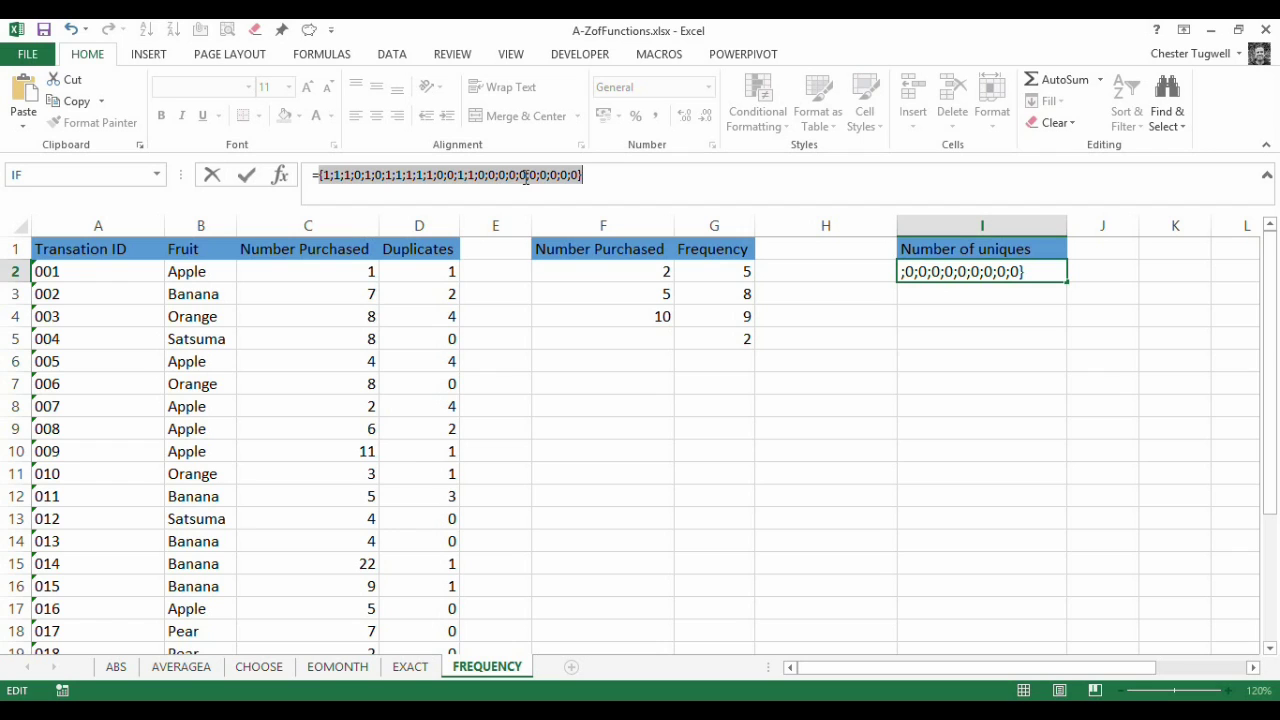
{"action": "key", "text": "ctrl+z"}
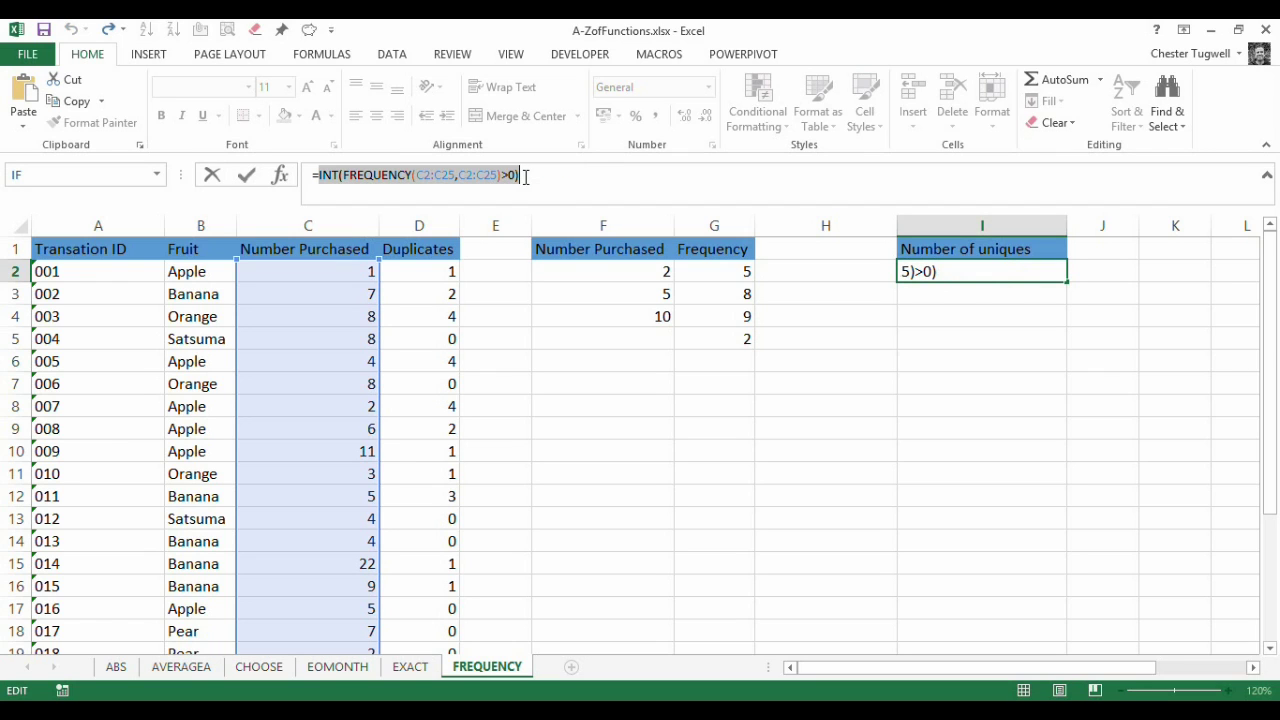
{"action": "key", "text": "Return"}
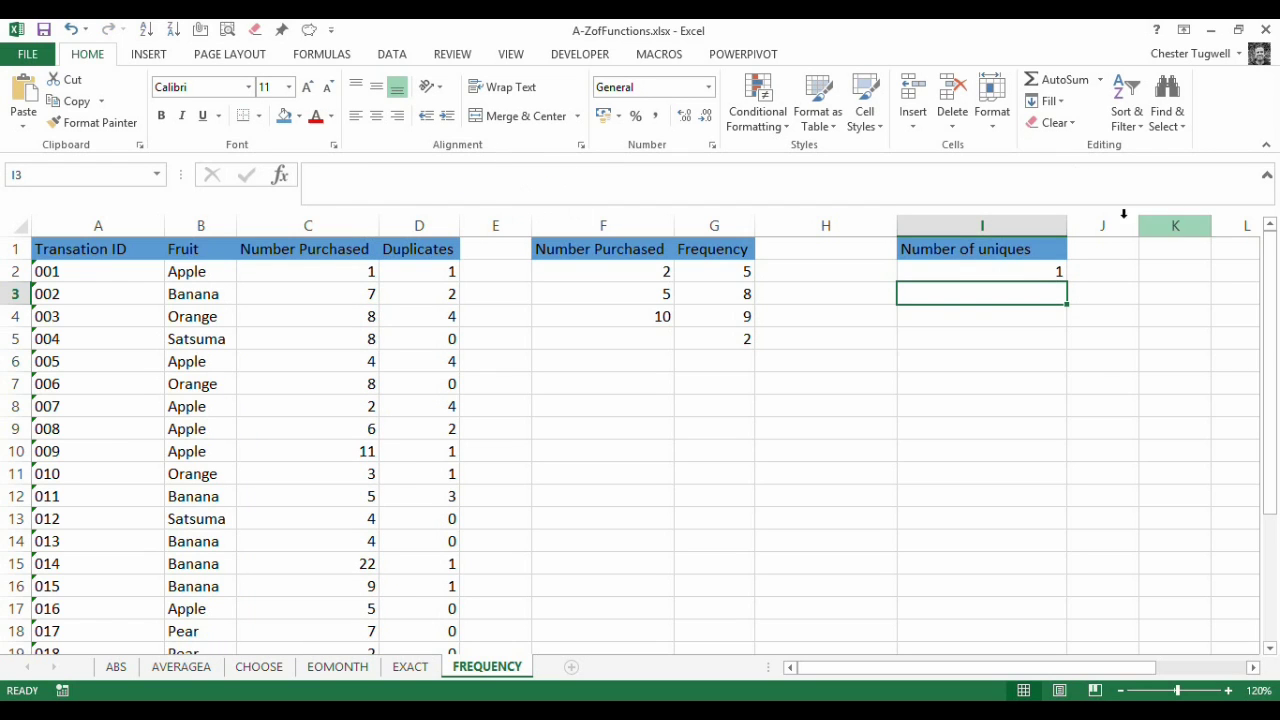
Step: Wrap the INT expression in I2 in SUM so the formula reads =SUM(INT(FREQUENCY(C2:C25,C2:C25)>0))
{"action": "left_click", "coordinate": [1054, 265]}
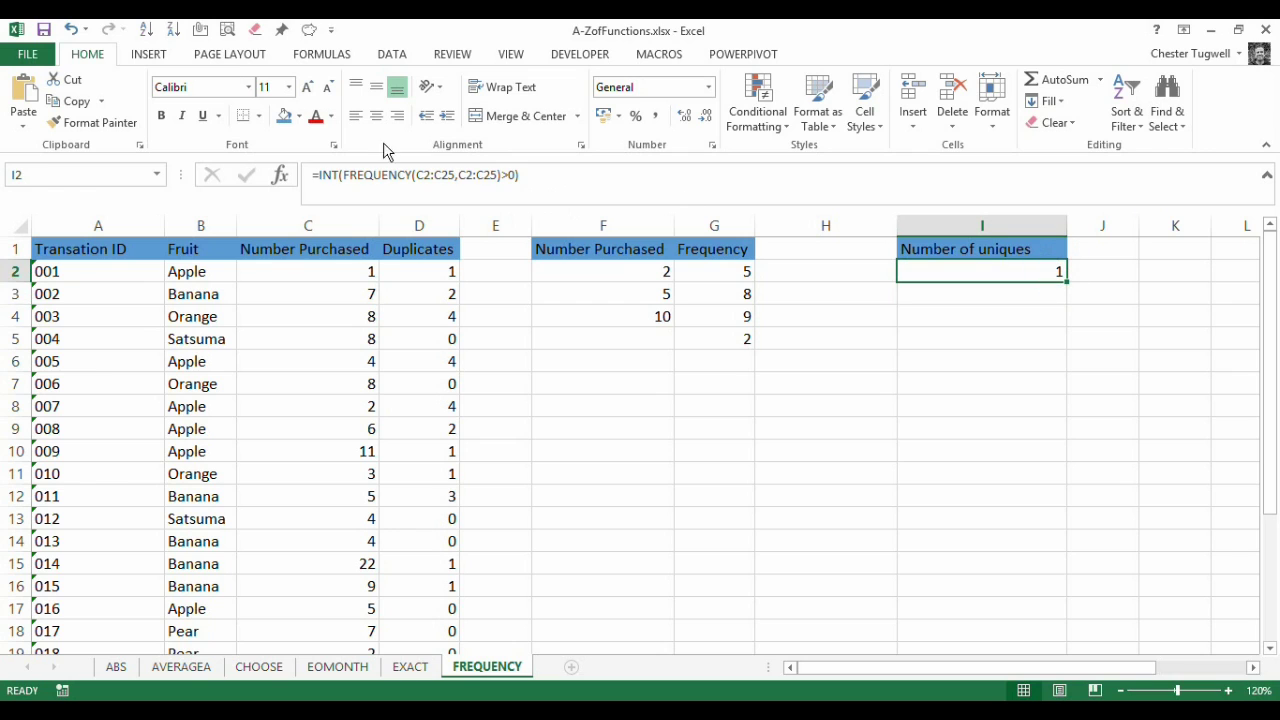
{"action": "left_click", "coordinate": [320, 174]}
{"action": "type", "text": "sum("}
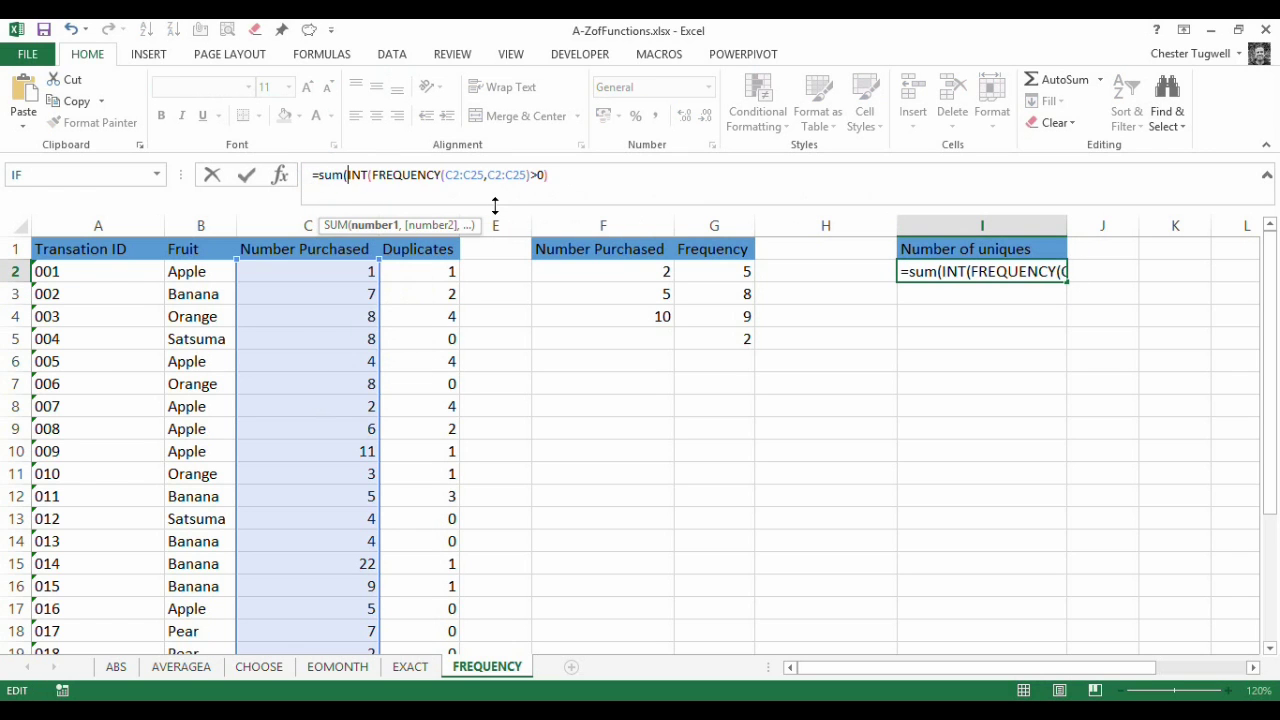
{"action": "left_click", "coordinate": [570, 176]}
{"action": "type", "text": ")"}
{"action": "key", "text": "Return"}
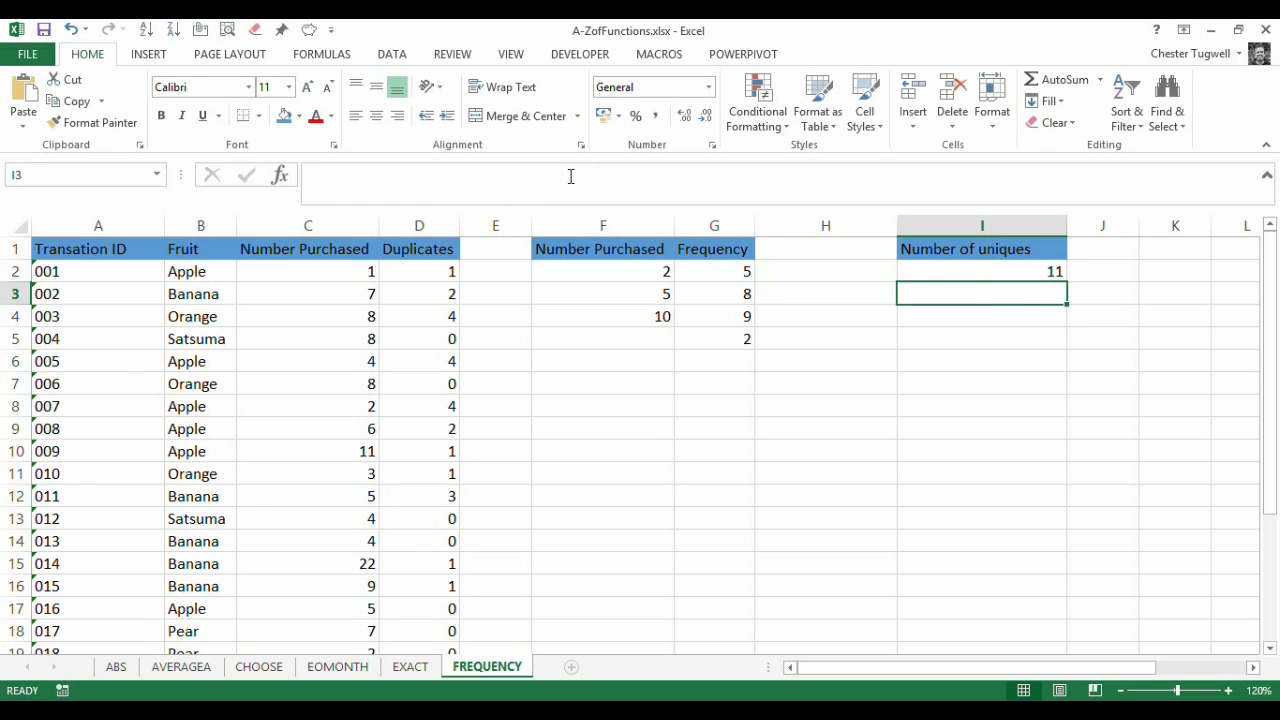
{"action": "left_click", "coordinate": [1020, 267]}
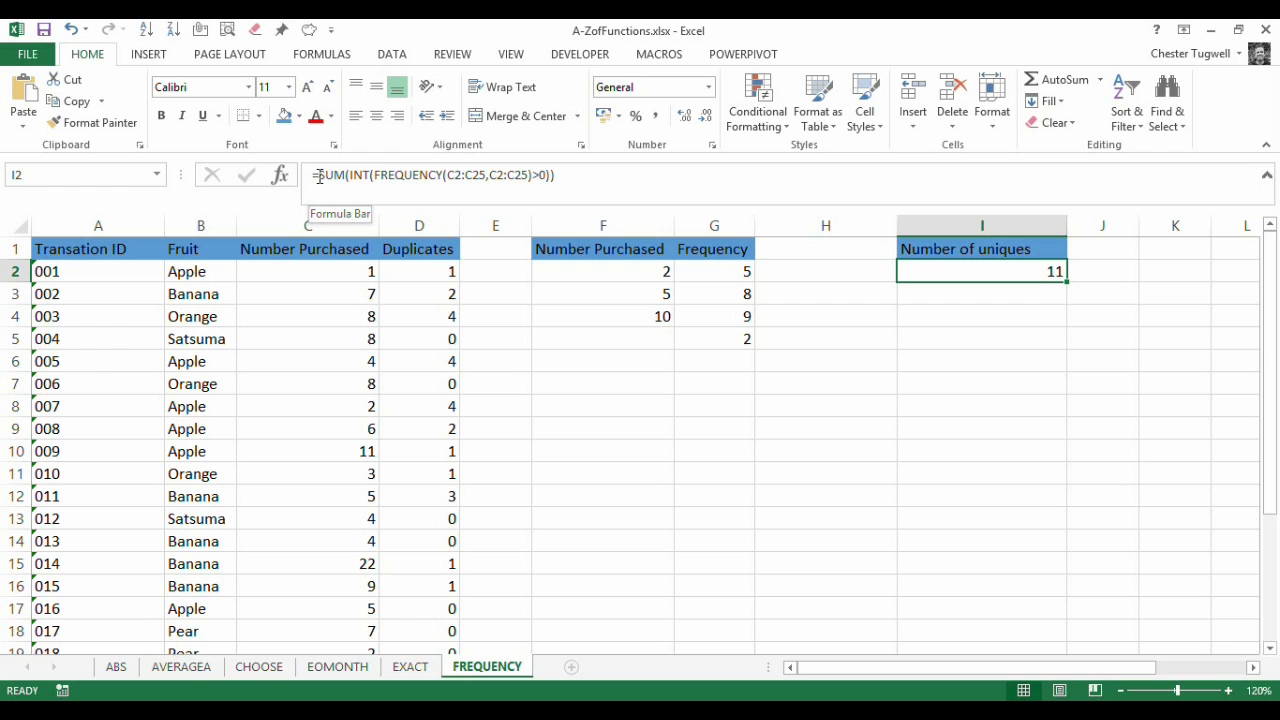
Step: Change the Number Purchased for transaction 007 in C8 to 23
{"action": "scroll", "coordinate": [622, 405], "scroll_direction": "down", "scroll_amount": 4}
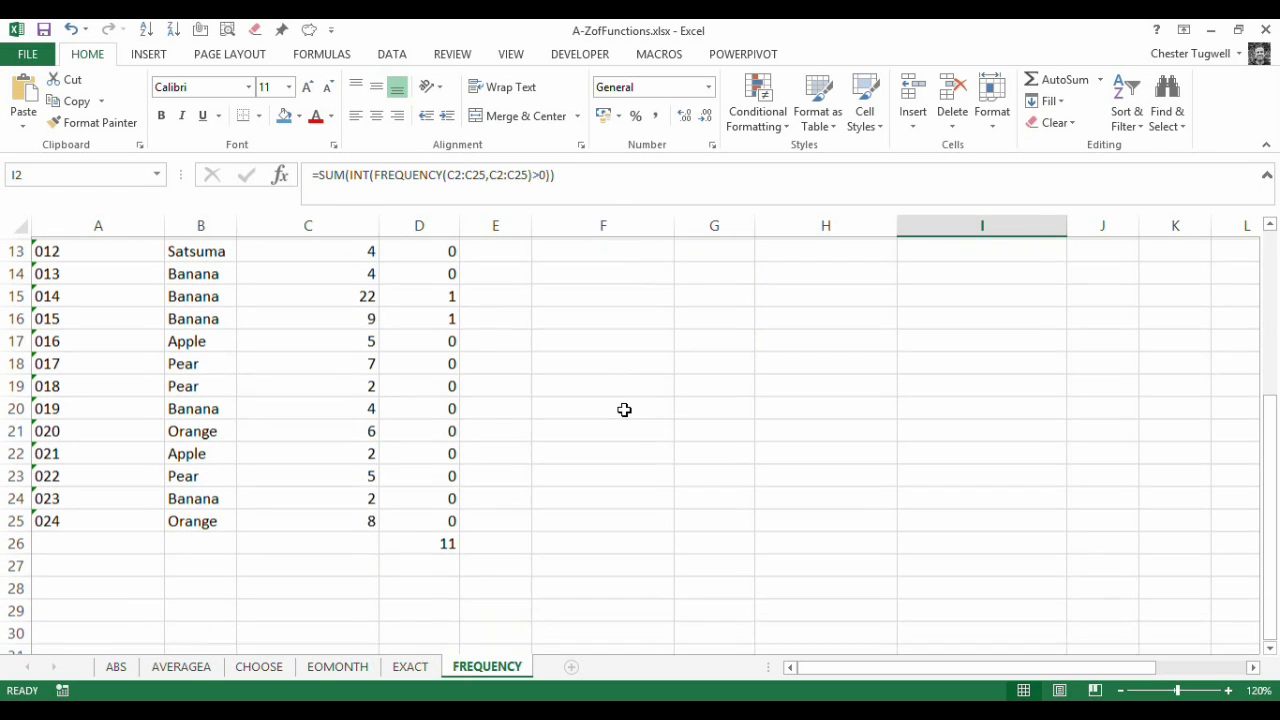
{"action": "scroll", "coordinate": [563, 488], "scroll_direction": "up", "scroll_amount": 4}
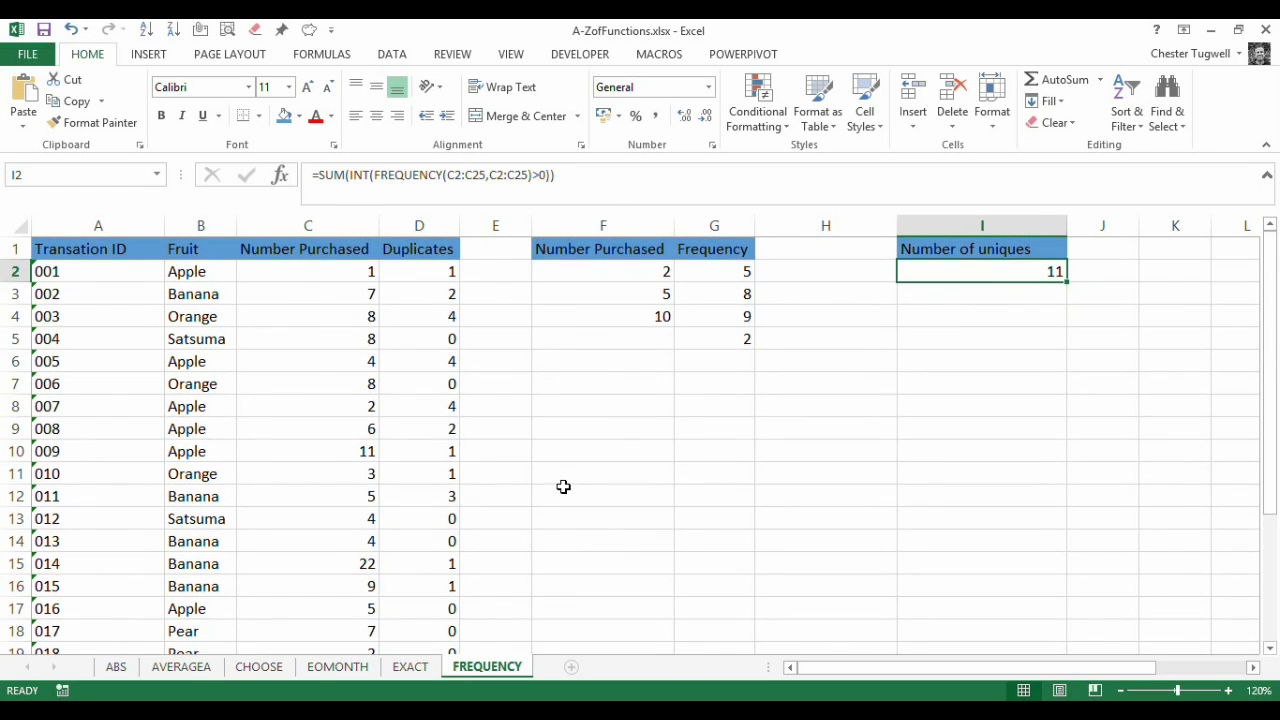
{"action": "left_click", "coordinate": [378, 403]}
{"action": "type", "text": "23"}
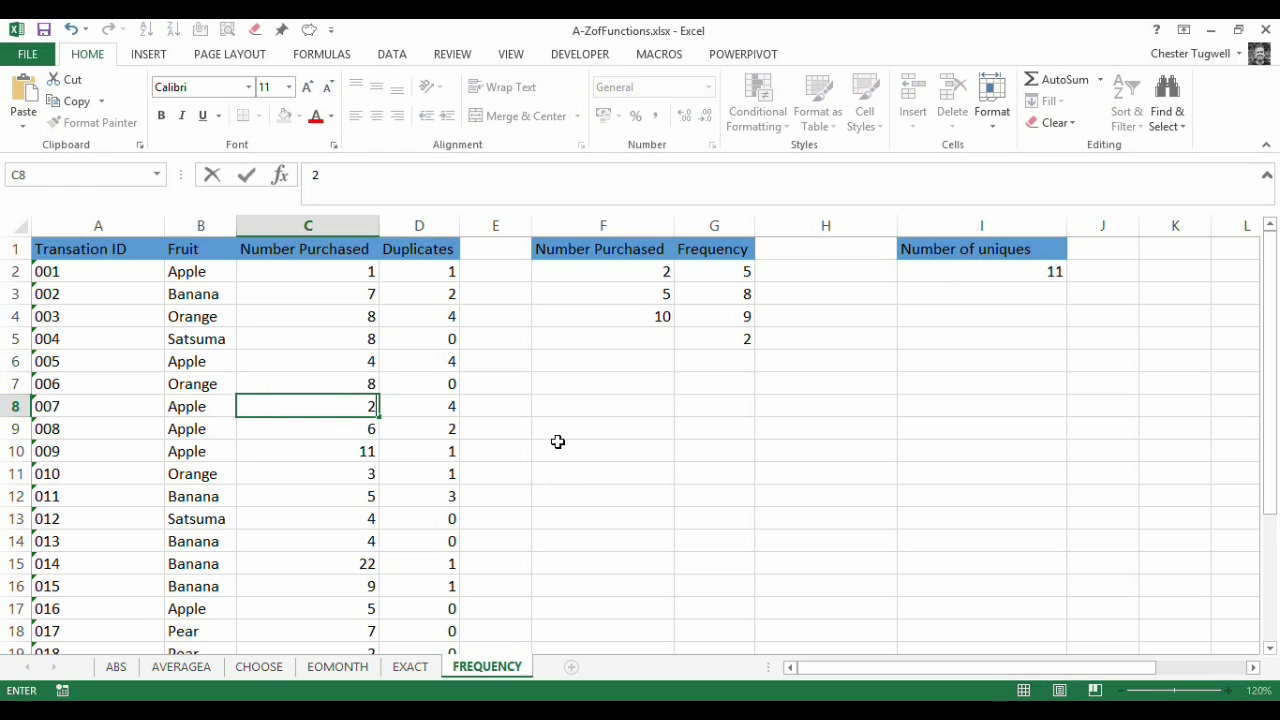
{"action": "left_click", "coordinate": [565, 449]}
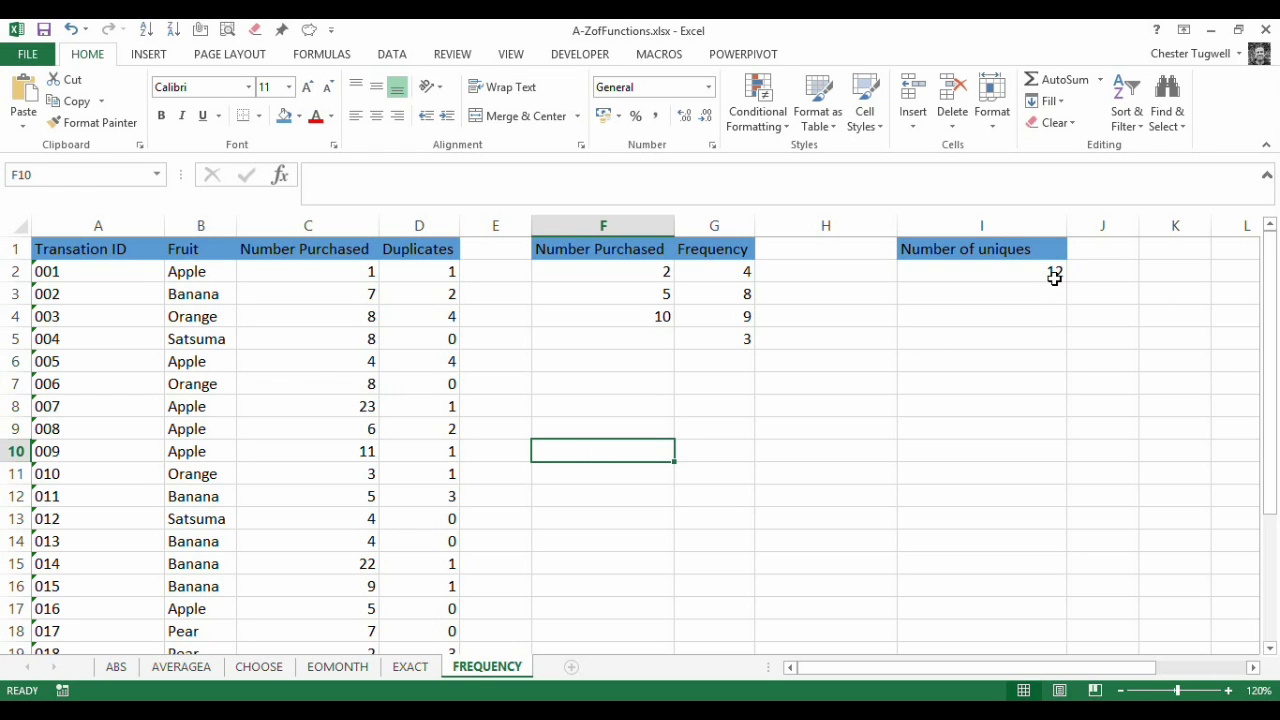
Step: Compare the Duplicates column's FREQUENCY formula and the COUNTIFS count in D26 with the single formula for unique values in I2
{"action": "scroll", "coordinate": [451, 549], "scroll_direction": "down", "scroll_amount": 4}
{"action": "scroll", "coordinate": [523, 526], "scroll_direction": "up", "scroll_amount": 4}
{"action": "scroll", "coordinate": [506, 476], "scroll_direction": "down", "scroll_amount": 2}
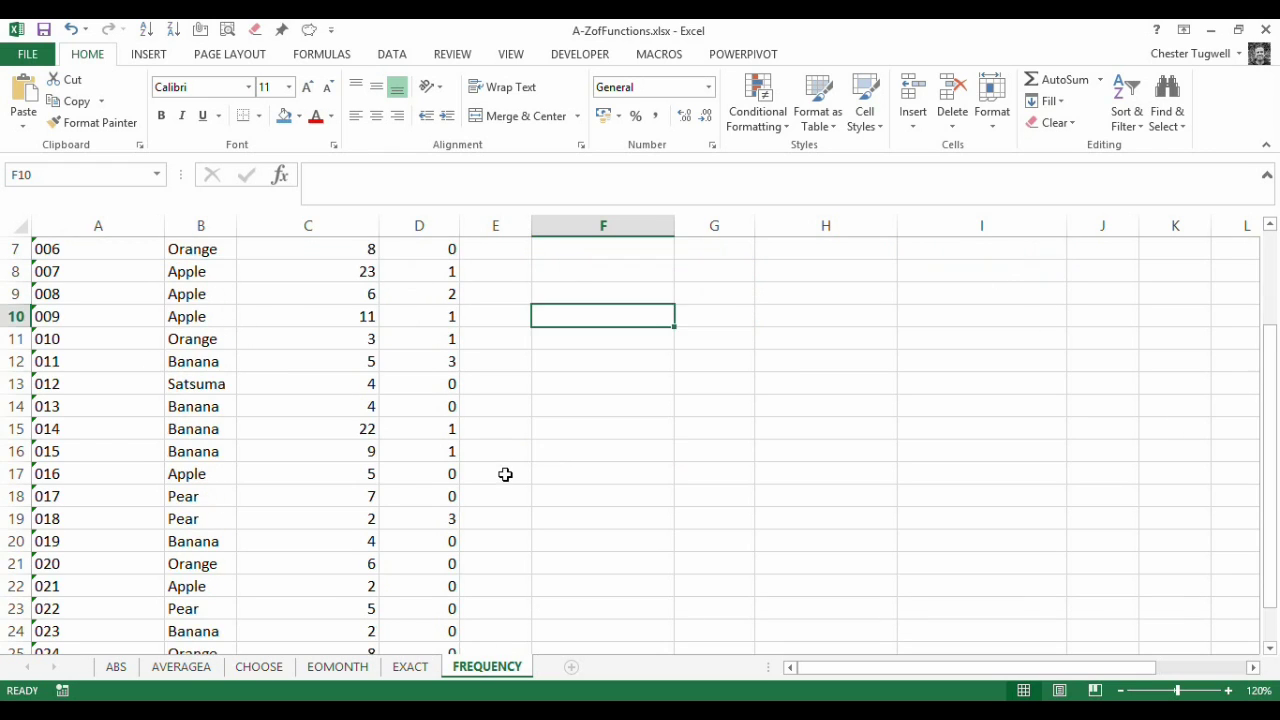
{"action": "scroll", "coordinate": [437, 311], "scroll_direction": "up", "scroll_amount": 2}
{"action": "left_click", "coordinate": [433, 271]}
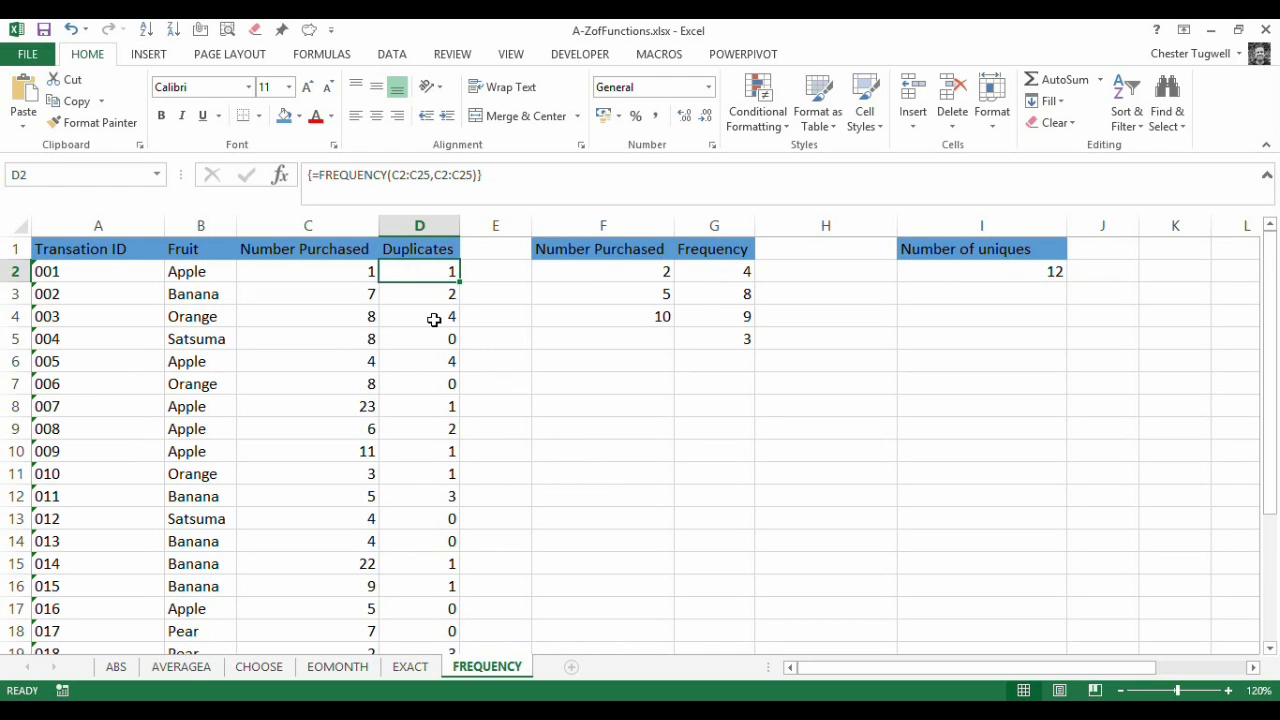
{"action": "scroll", "coordinate": [477, 422], "scroll_direction": "down", "scroll_amount": 5}
{"action": "left_click", "coordinate": [443, 474]}
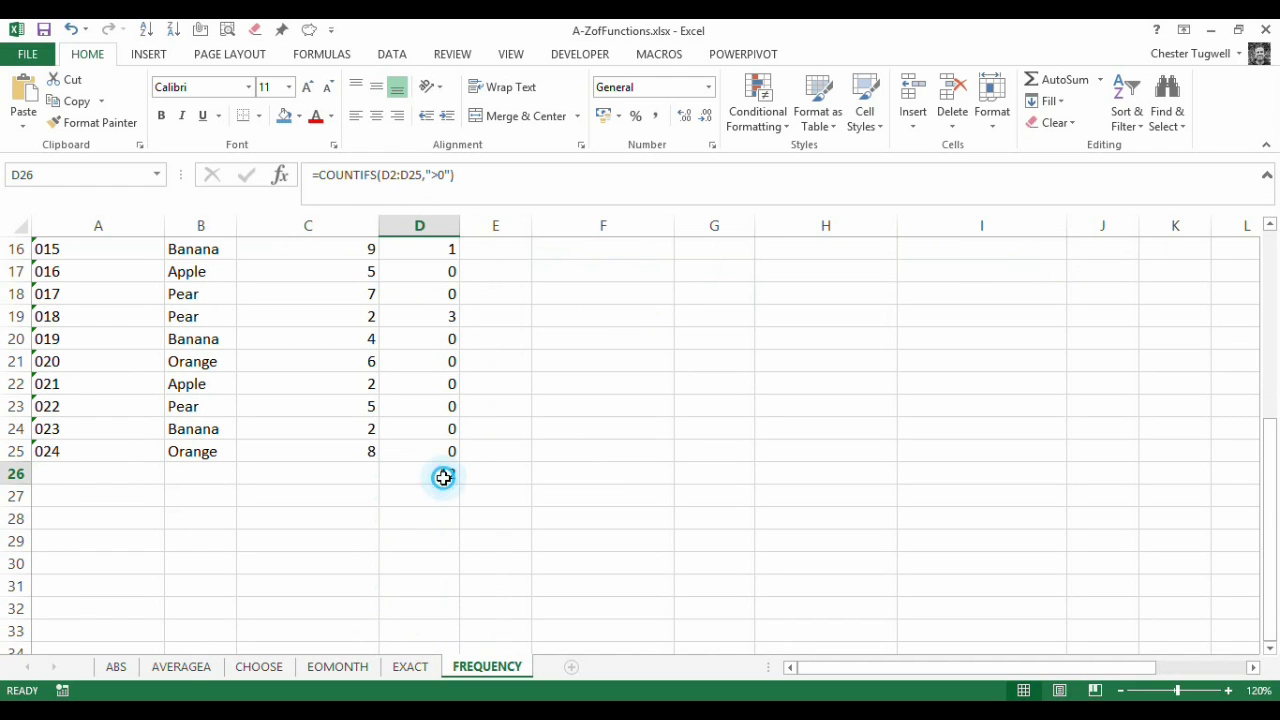
{"action": "scroll", "coordinate": [463, 460], "scroll_direction": "up", "scroll_amount": 5}
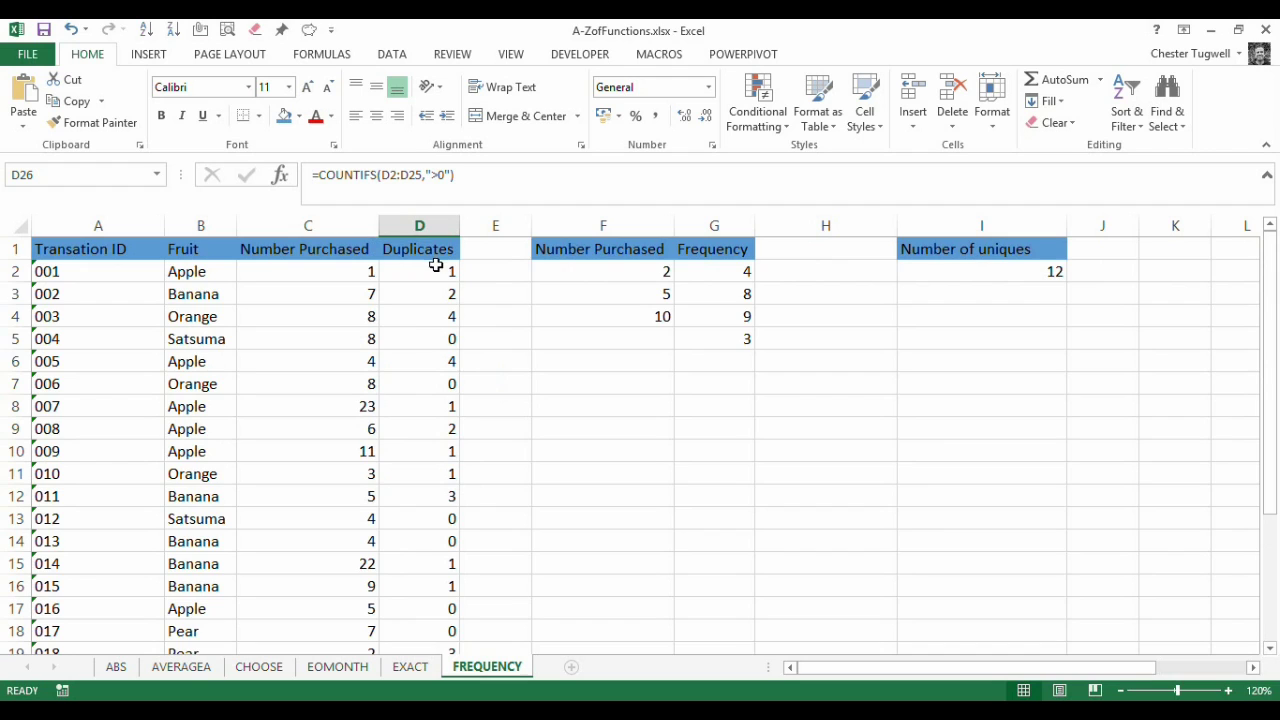
{"action": "scroll", "coordinate": [440, 345], "scroll_direction": "down", "scroll_amount": 4}
{"action": "scroll", "coordinate": [906, 432], "scroll_direction": "up", "scroll_amount": 4}
{"action": "left_click", "coordinate": [1020, 271]}
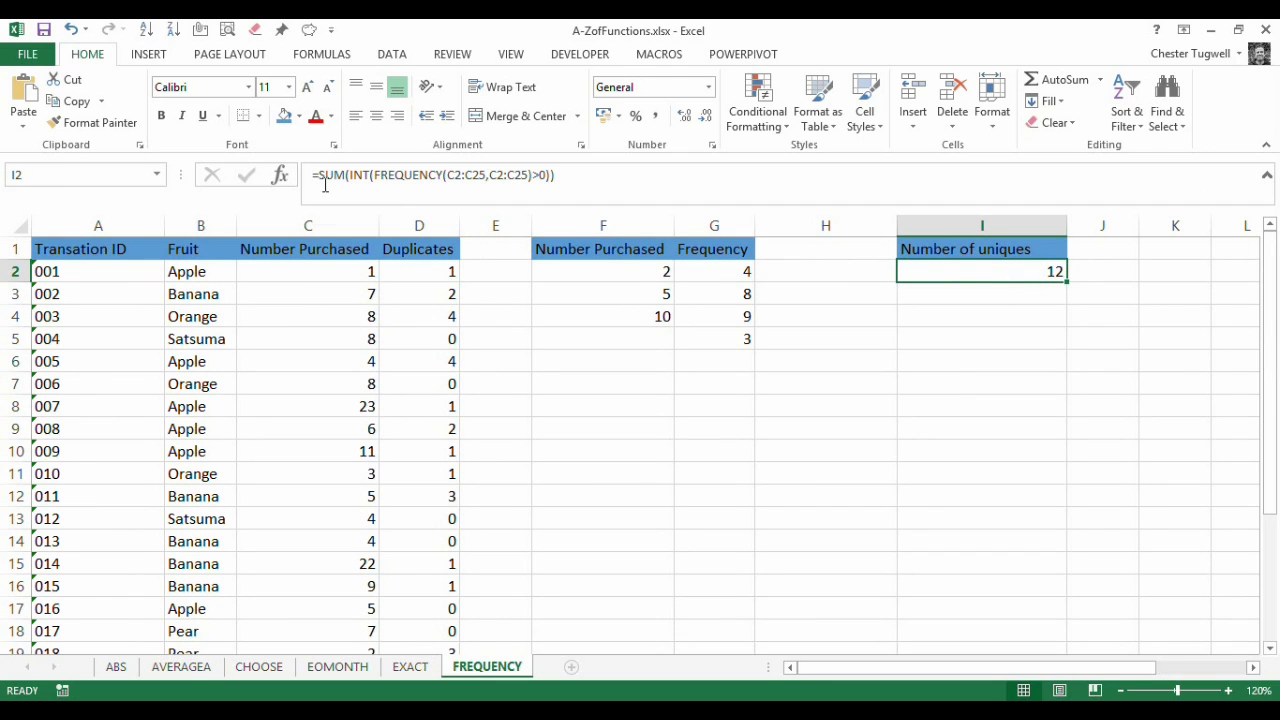